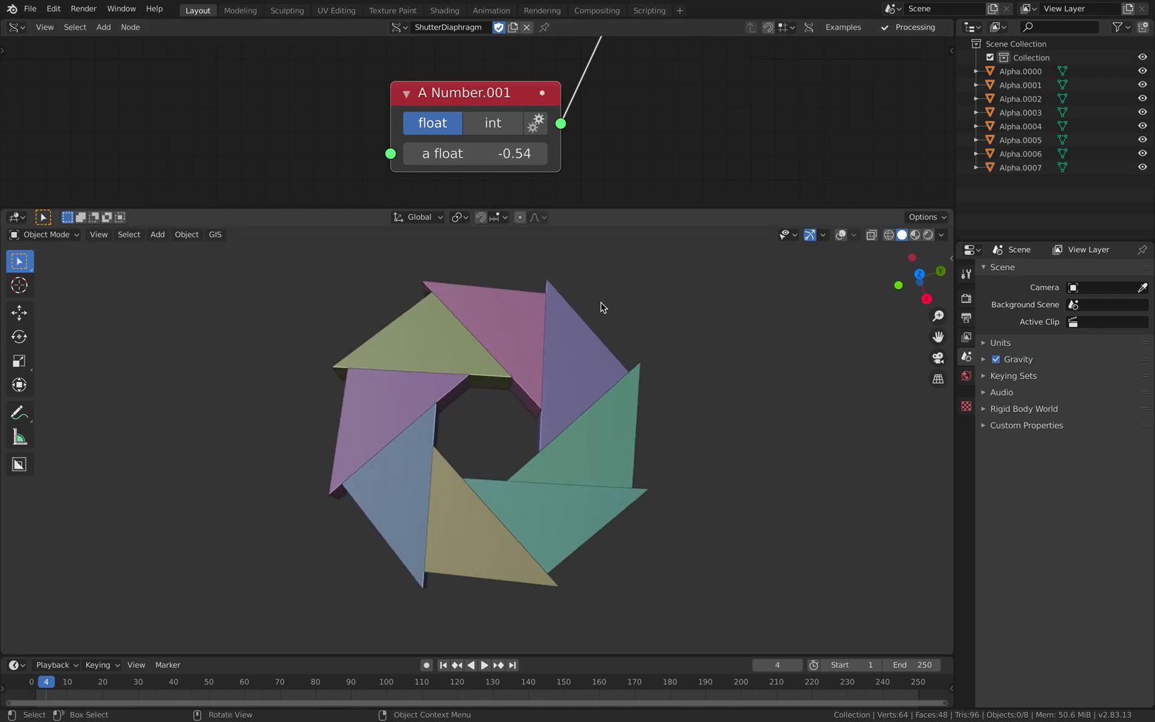
Switch to the browser, replay the "Diaphragm shutter 5a" reference video from near its start, and return to Blender
{"action": "key", "text": "ctrl+Right"}
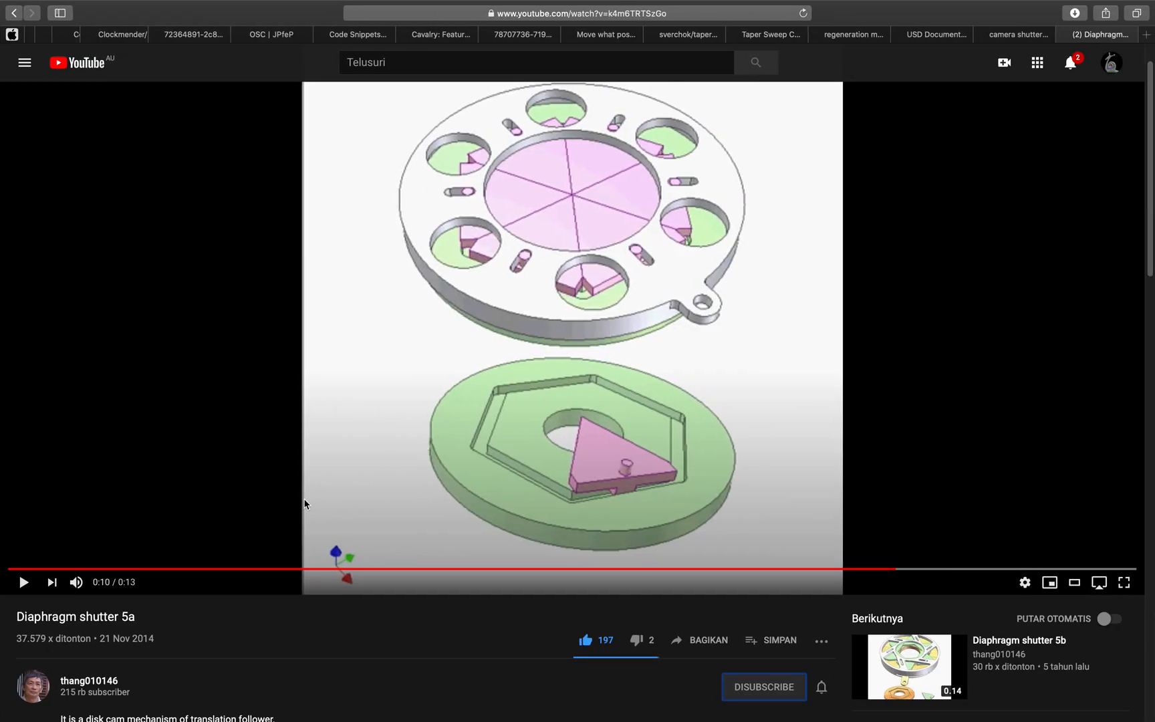
{"action": "left_click", "coordinate": [70, 569]}
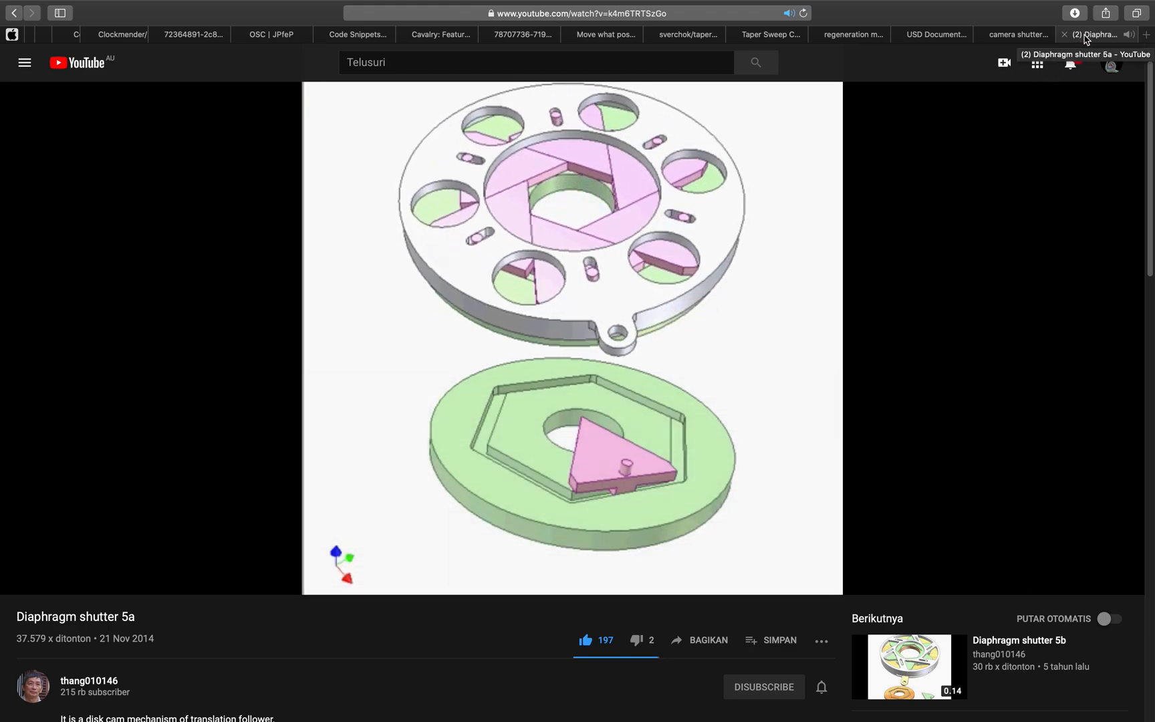
{"action": "key", "text": "super+Tab"}
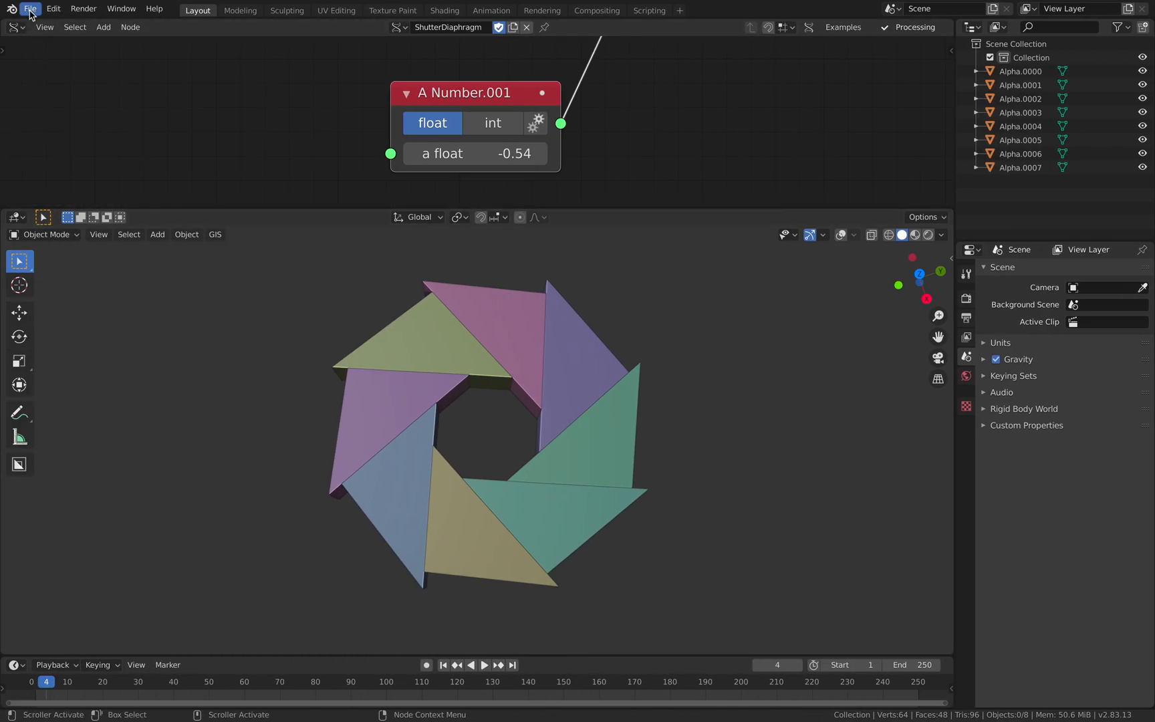
Start a new default file, discarding the unsaved changes to the current one
{"action": "left_click", "coordinate": [30, 8]}
{"action": "mouse_move", "coordinate": [134, 24]}
{"action": "left_click", "coordinate": [173, 24]}
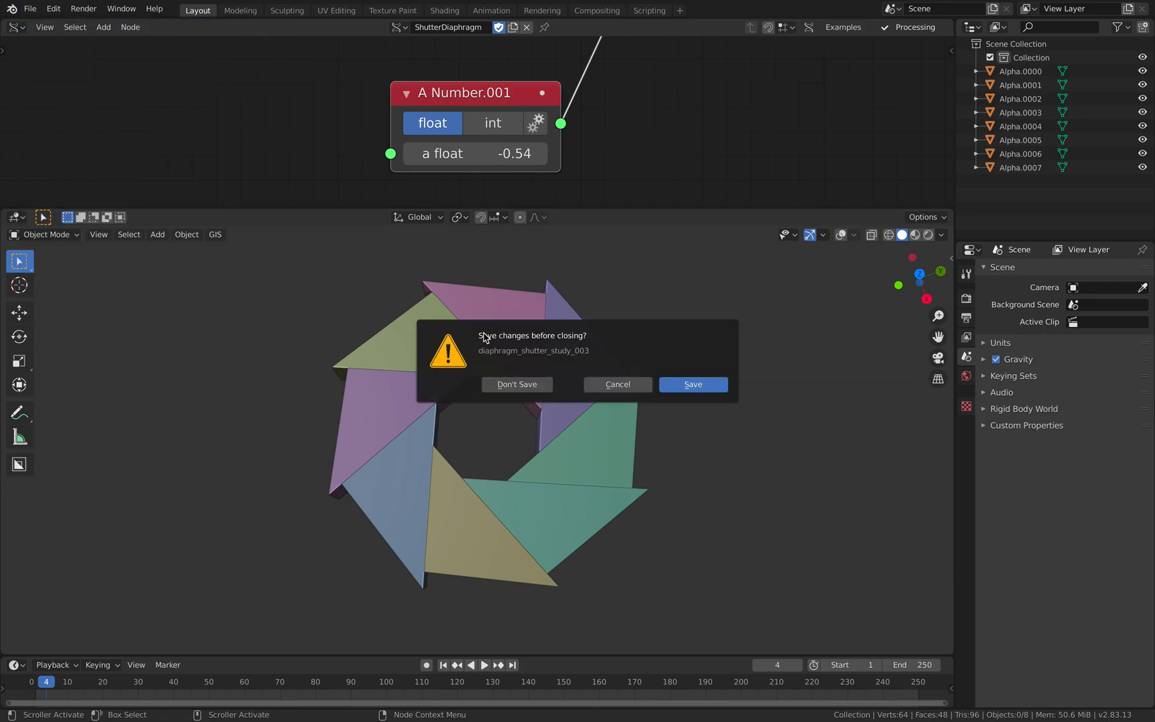
{"action": "left_click", "coordinate": [528, 383]}
Split the 3D viewport into two stacked areas and change the upper one to the Sverchok Nodes editor
{"action": "left_click_drag", "start_coordinate": [951, 23], "coordinate": [923, 332]}
{"action": "left_click", "coordinate": [16, 28]}
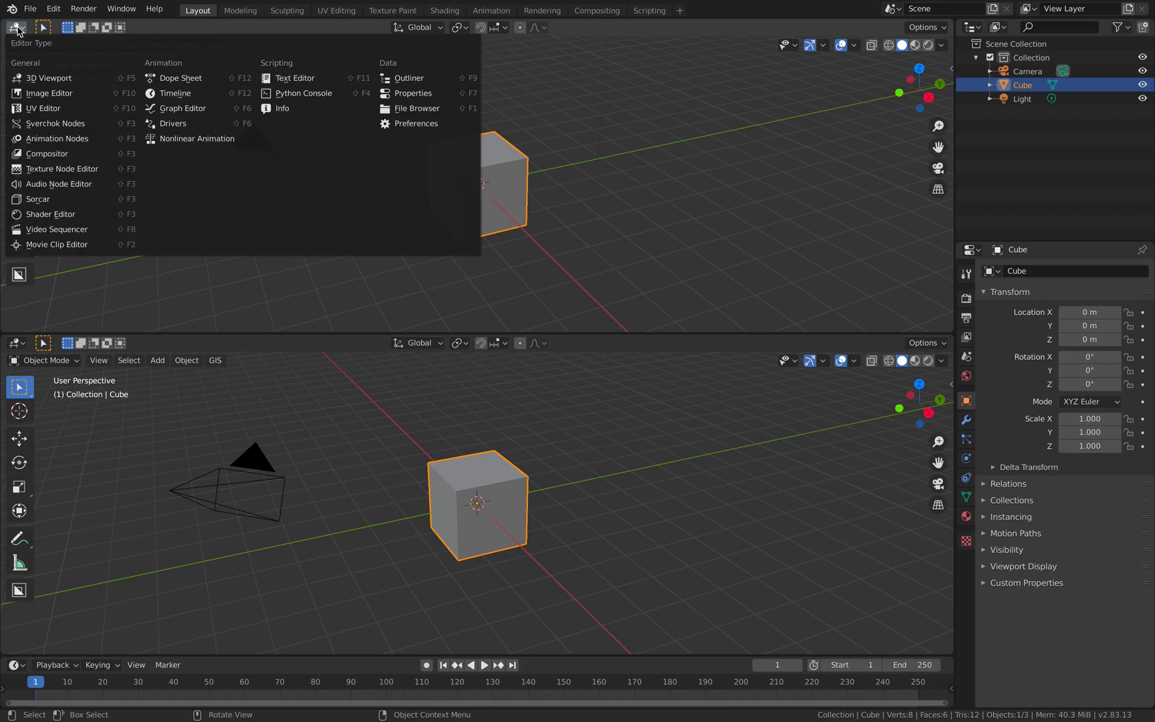
{"action": "left_click", "coordinate": [55, 123]}
Delete all default scene objects and create a new Sverchok node tree with the node editor's sidebar hidden
{"action": "key", "text": "a"}
{"action": "key", "text": "Delete"}
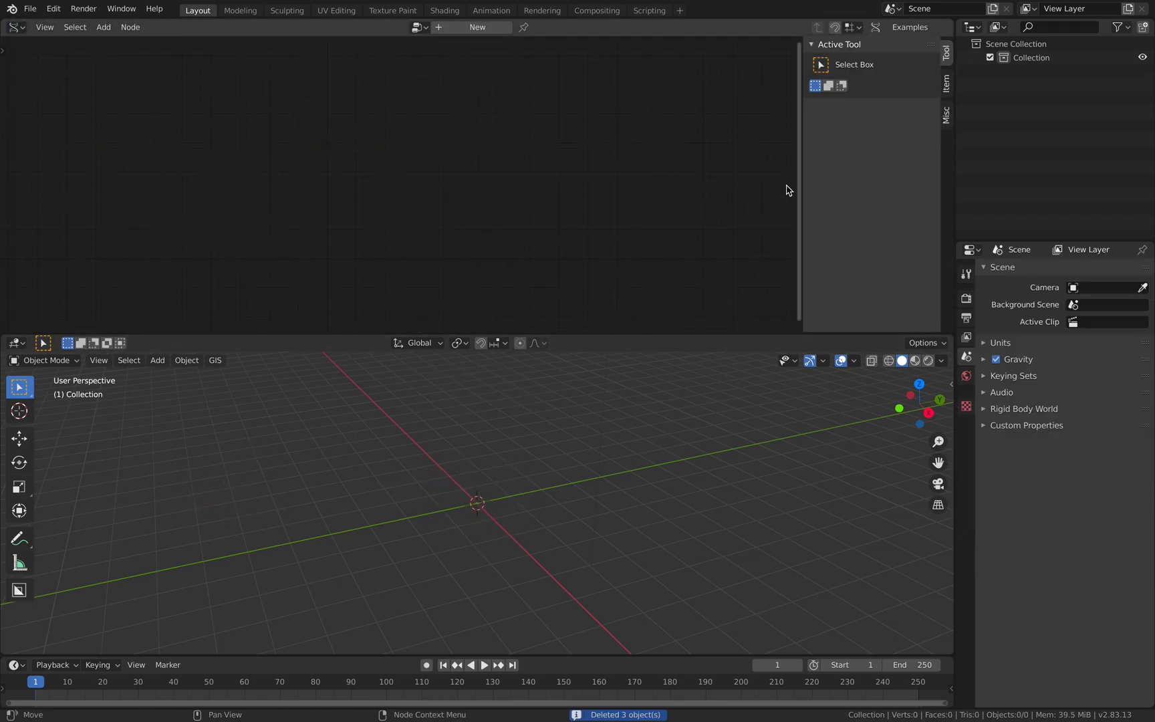
{"action": "key", "text": "n"}
{"action": "left_click", "coordinate": [441, 27]}
Add a Circle node to the node tree and set its num Verts to 8
{"action": "key", "text": "shift+a"}
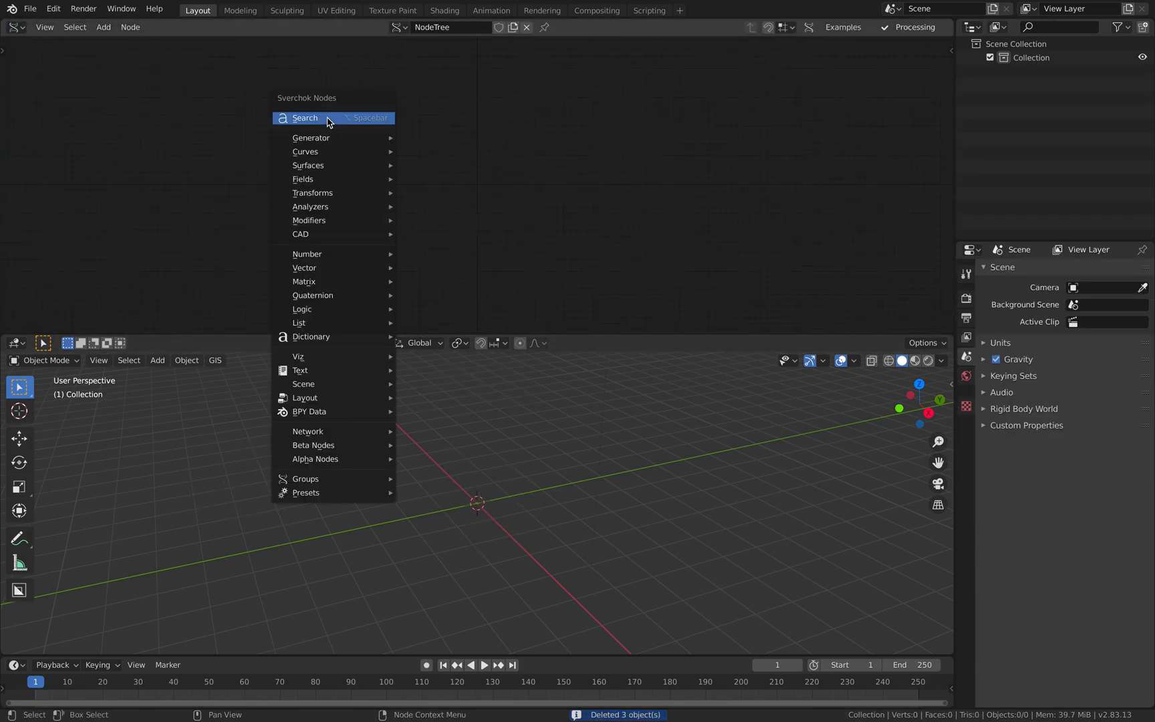
{"action": "left_click", "coordinate": [330, 118]}
{"action": "type", "text": "cirl"}
{"action": "key", "text": "BackSpace"}
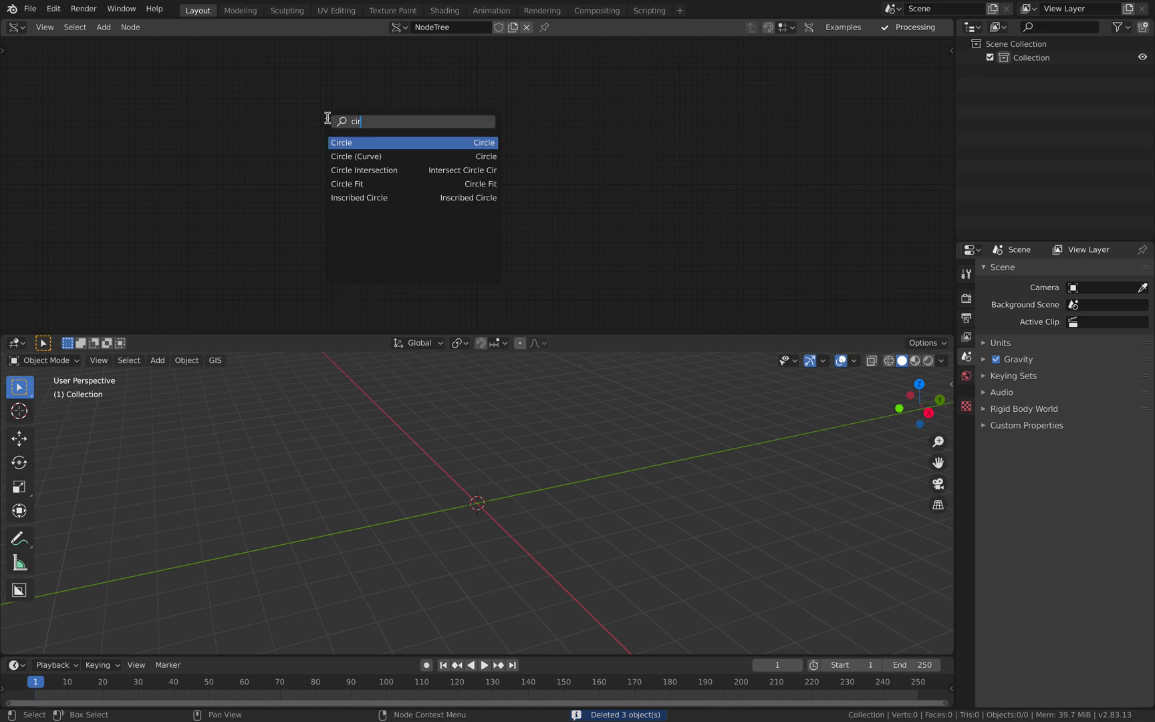
{"action": "key", "text": "Return"}
{"action": "left_click", "coordinate": [331, 155]}
{"action": "scroll", "coordinate": [343, 146], "scroll_direction": "up", "scroll_amount": 2}
{"action": "scroll", "coordinate": [343, 145], "scroll_direction": "up", "scroll_amount": 2}
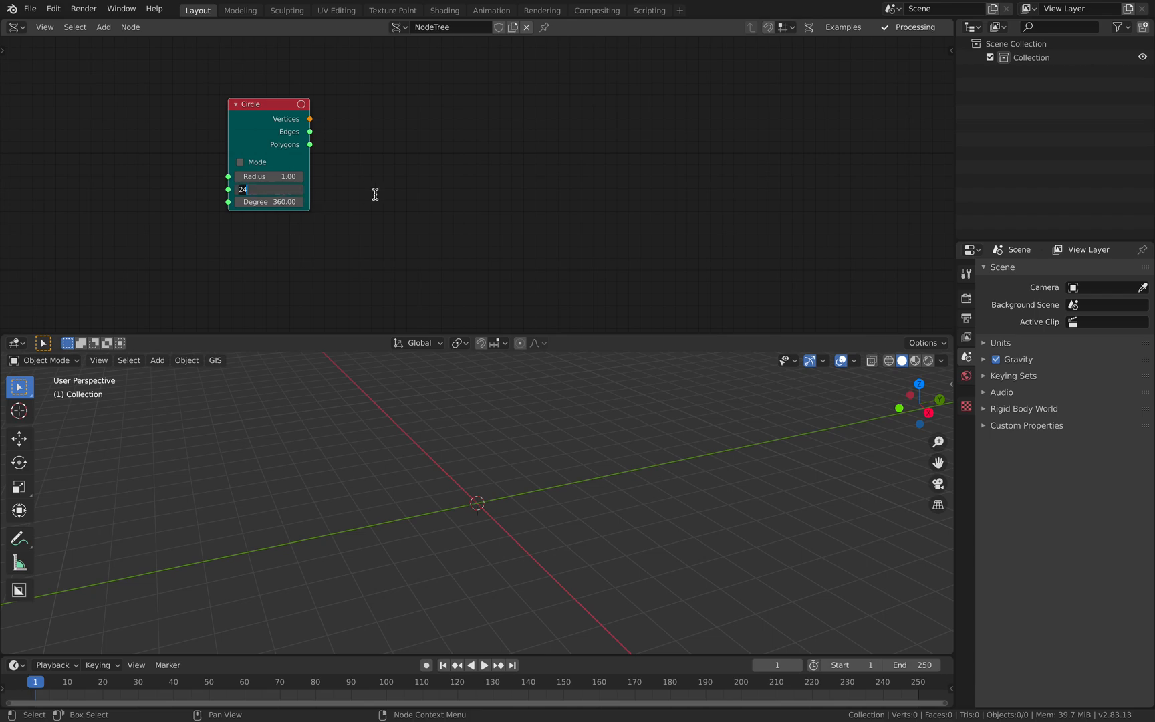
{"action": "key", "text": "Return"}
{"action": "scroll", "coordinate": [391, 182], "scroll_direction": "up", "scroll_amount": 2}
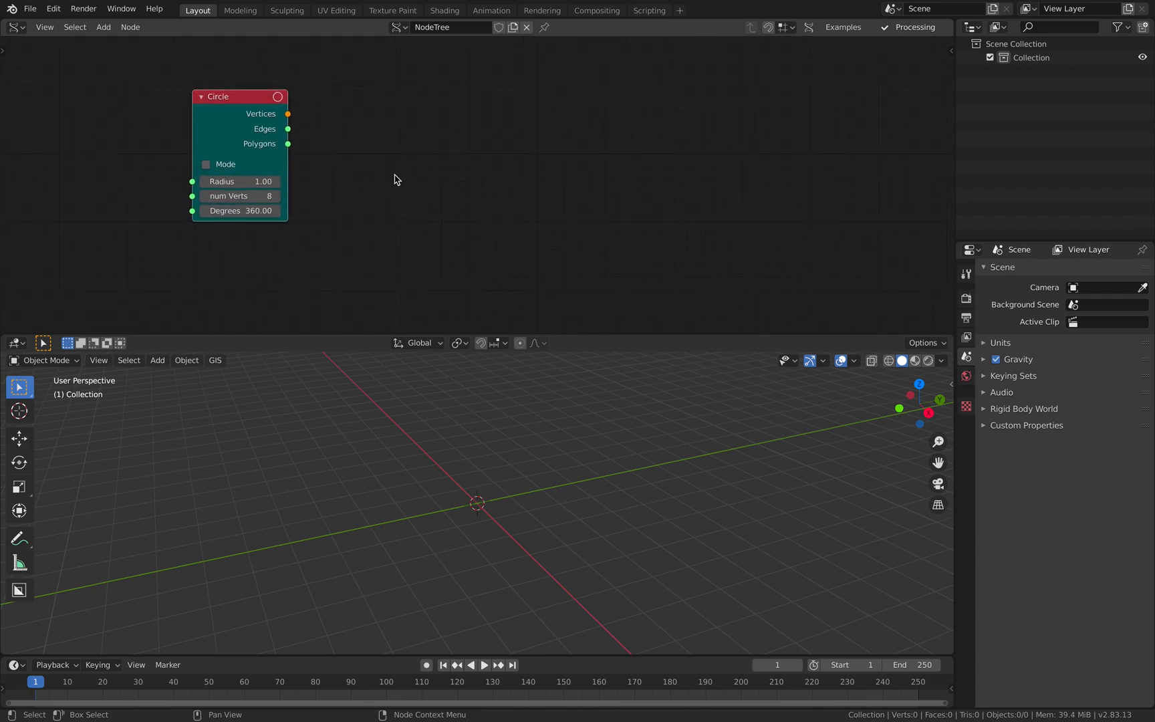
Add an Edge Boom node beside the Circle node
{"action": "key", "text": "shift+a"}
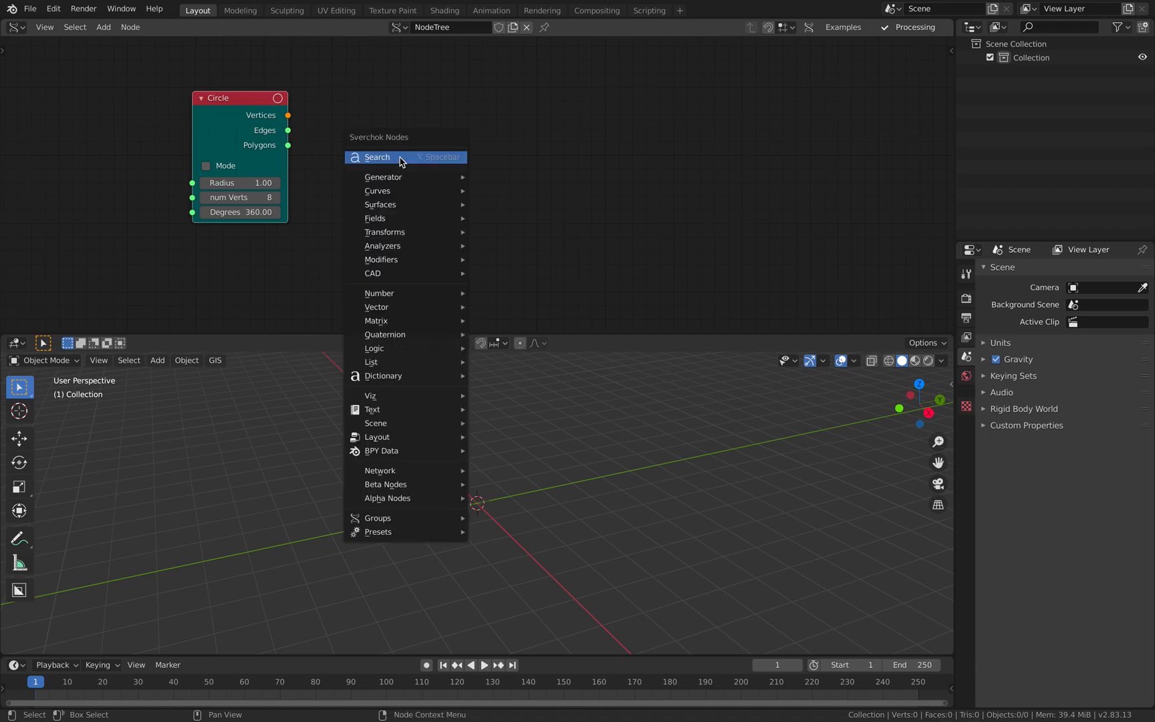
{"action": "left_click", "coordinate": [402, 159]}
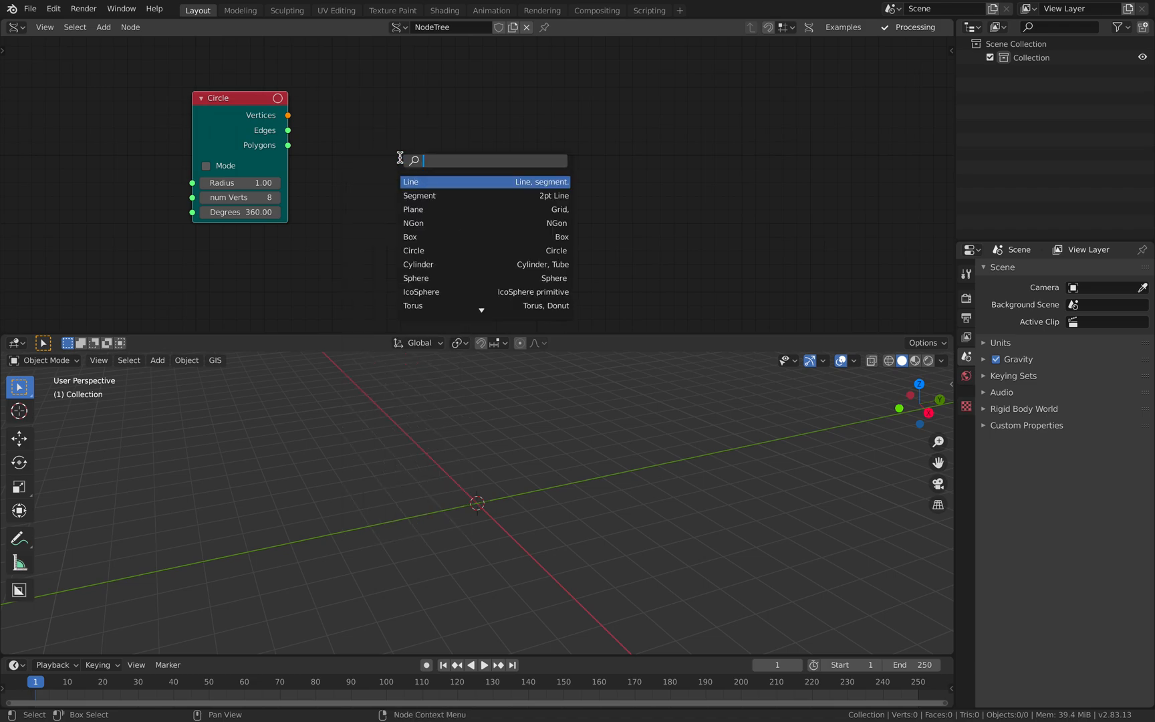
{"action": "type", "text": "edge b"}
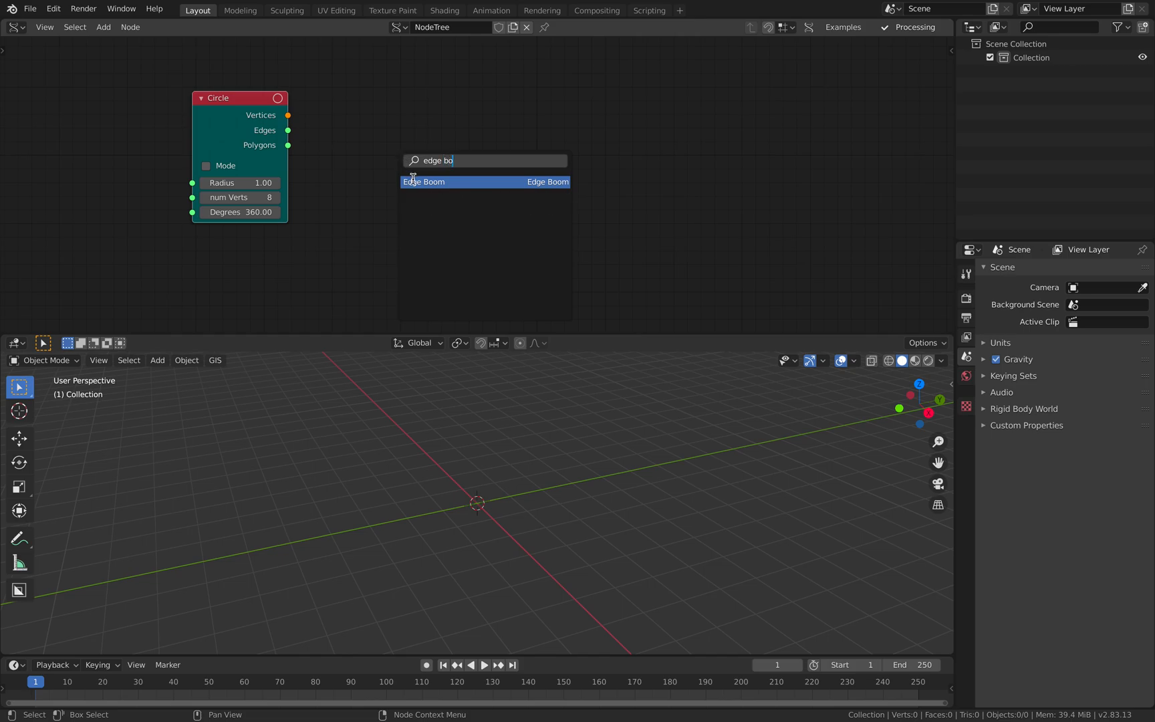
{"action": "type", "text": "o"}
{"action": "key", "text": "Return"}
{"action": "left_click", "coordinate": [386, 113]}
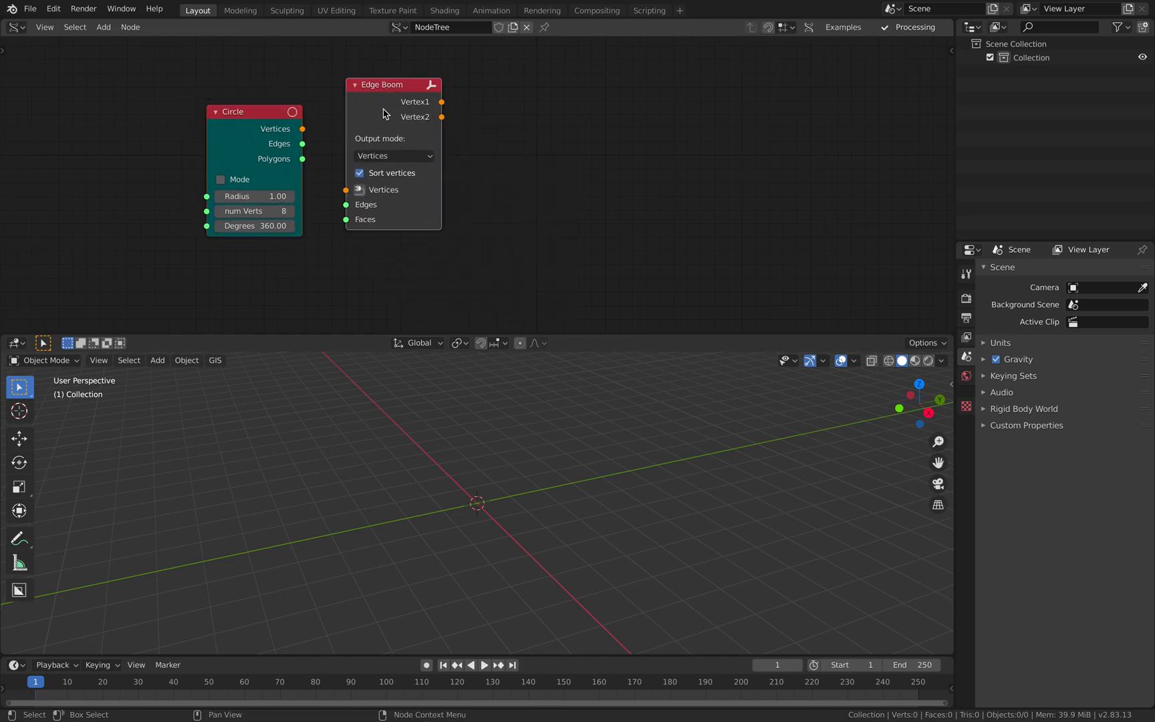
Set Edge Boom's output mode to Objects, feed it the Circle's Vertices, Edges and Polygons, and space the two nodes apart
{"action": "left_click", "coordinate": [394, 155]}
{"action": "left_click", "coordinate": [403, 186]}
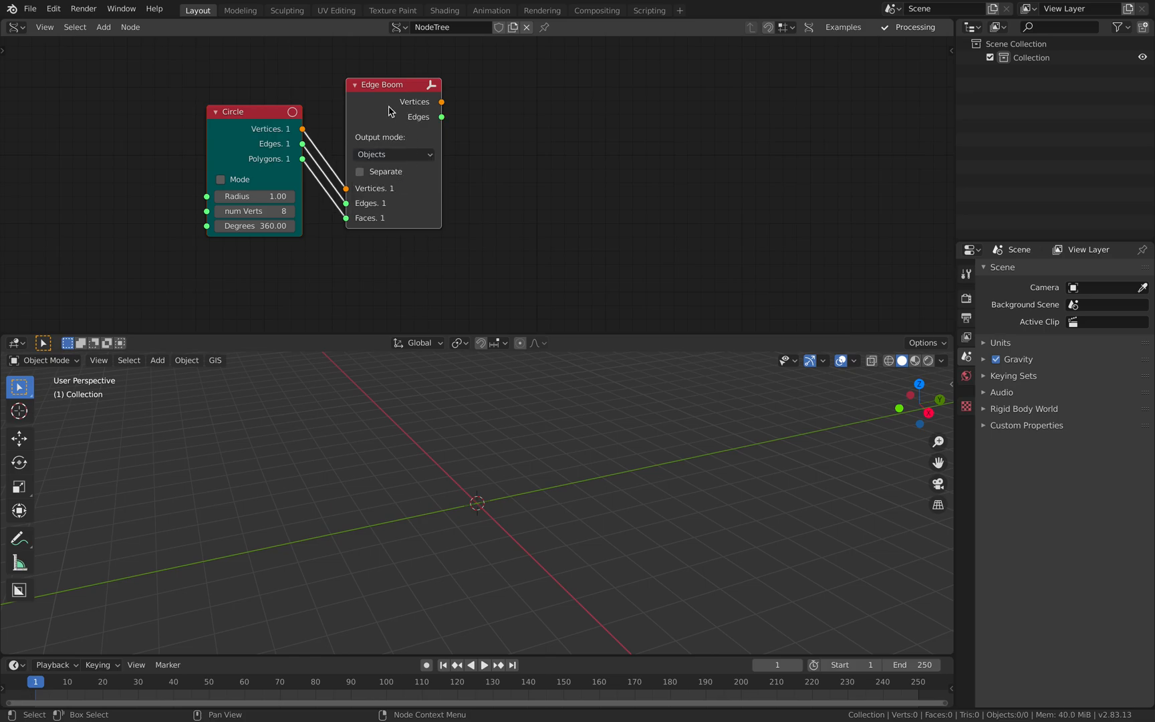
{"action": "left_click_drag", "start_coordinate": [389, 106], "coordinate": [404, 103]}
{"action": "left_click", "coordinate": [266, 113]}
{"action": "left_click_drag", "start_coordinate": [248, 104], "coordinate": [229, 108]}
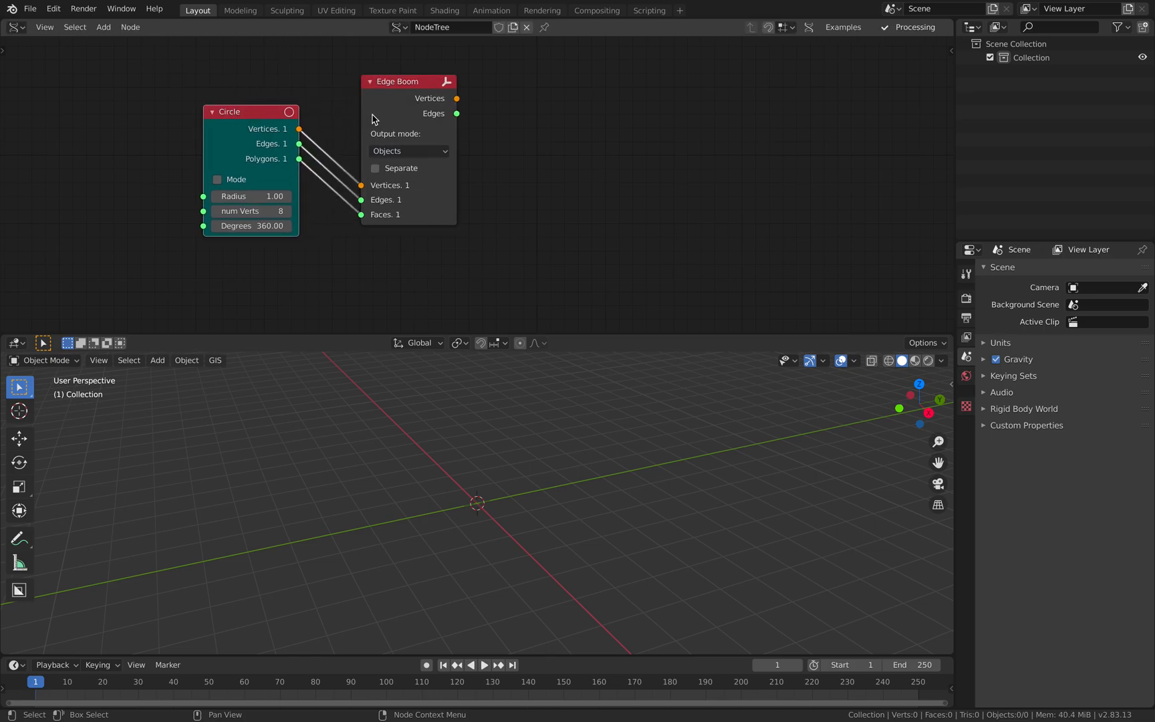
{"action": "left_click_drag", "start_coordinate": [455, 99], "coordinate": [596, 112]}
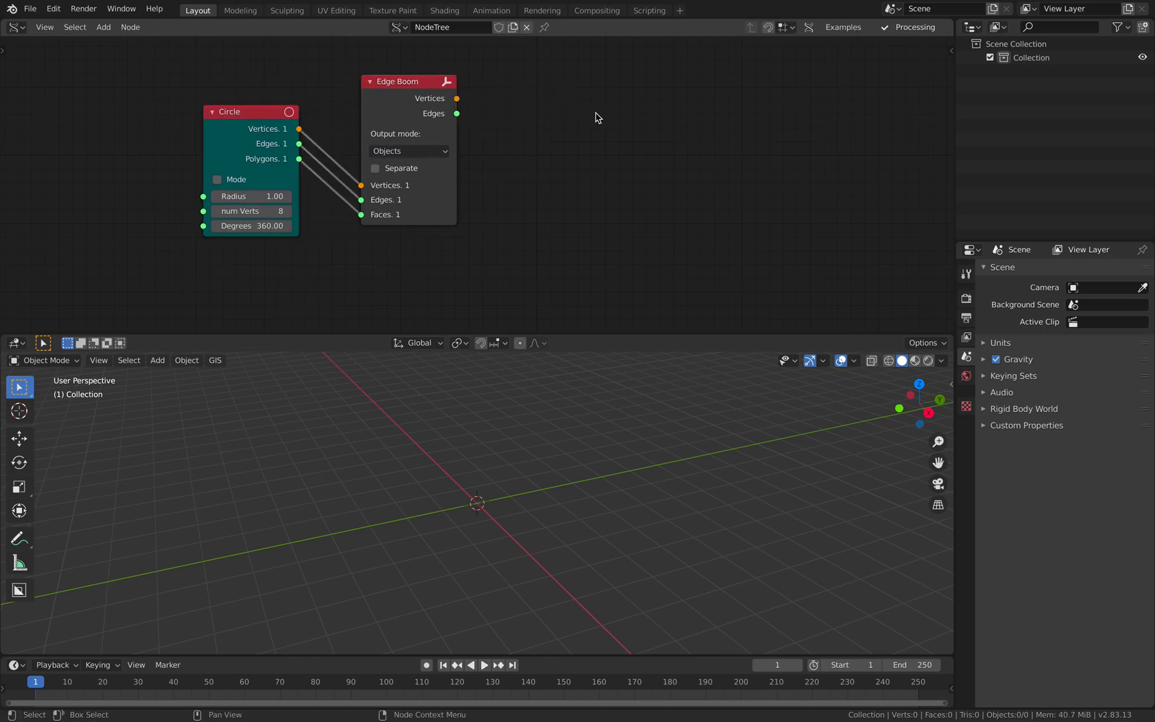
Save the file to the Desktop as diapgra_001.blend
{"action": "left_click", "coordinate": [30, 8]}
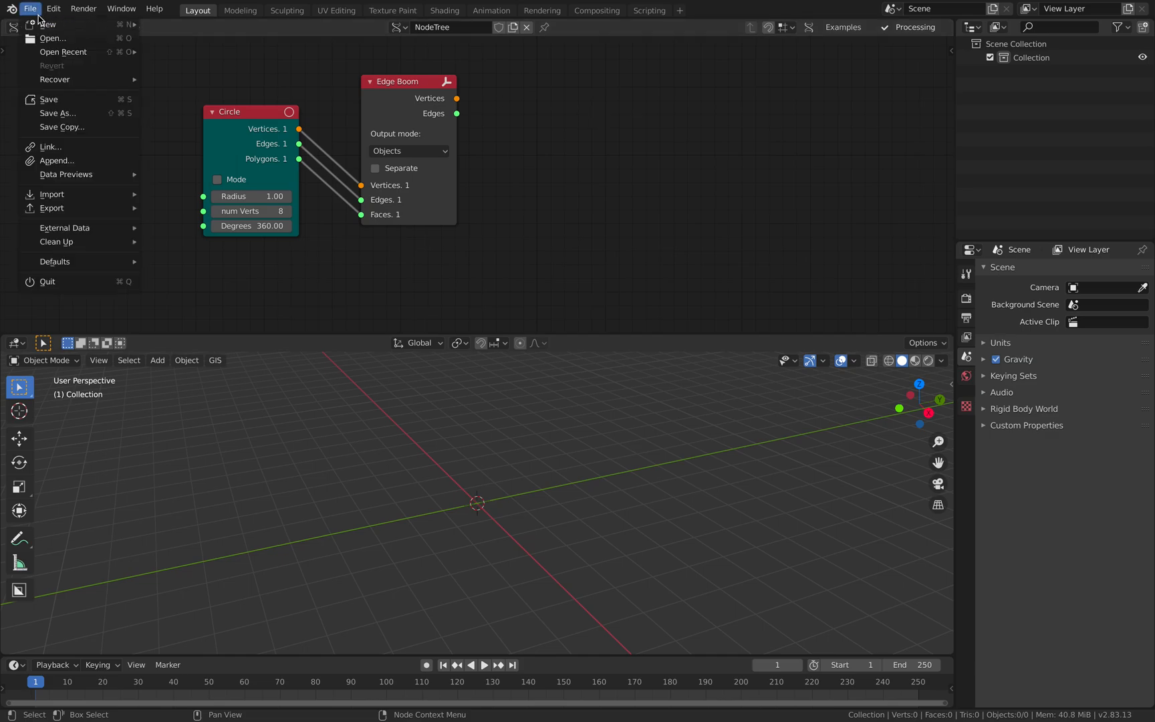
{"action": "left_click", "coordinate": [69, 111]}
{"action": "left_click", "coordinate": [399, 616]}
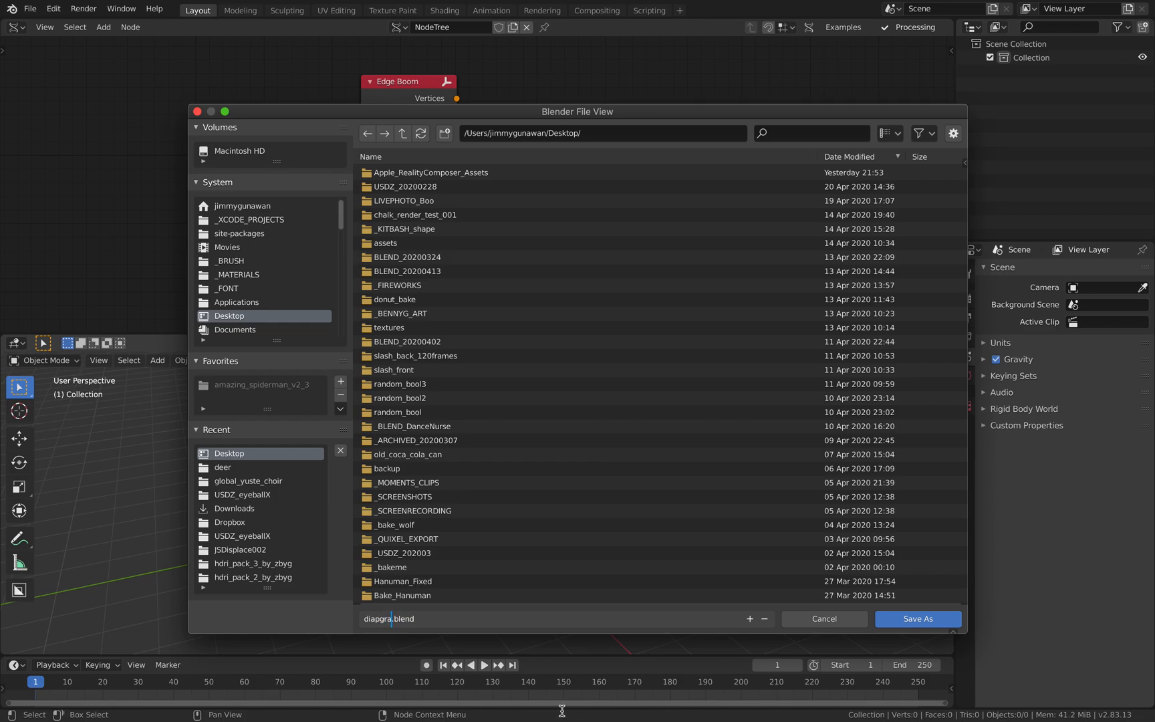
{"action": "type", "text": "diapgra_001"}
{"action": "key", "text": "Return"}
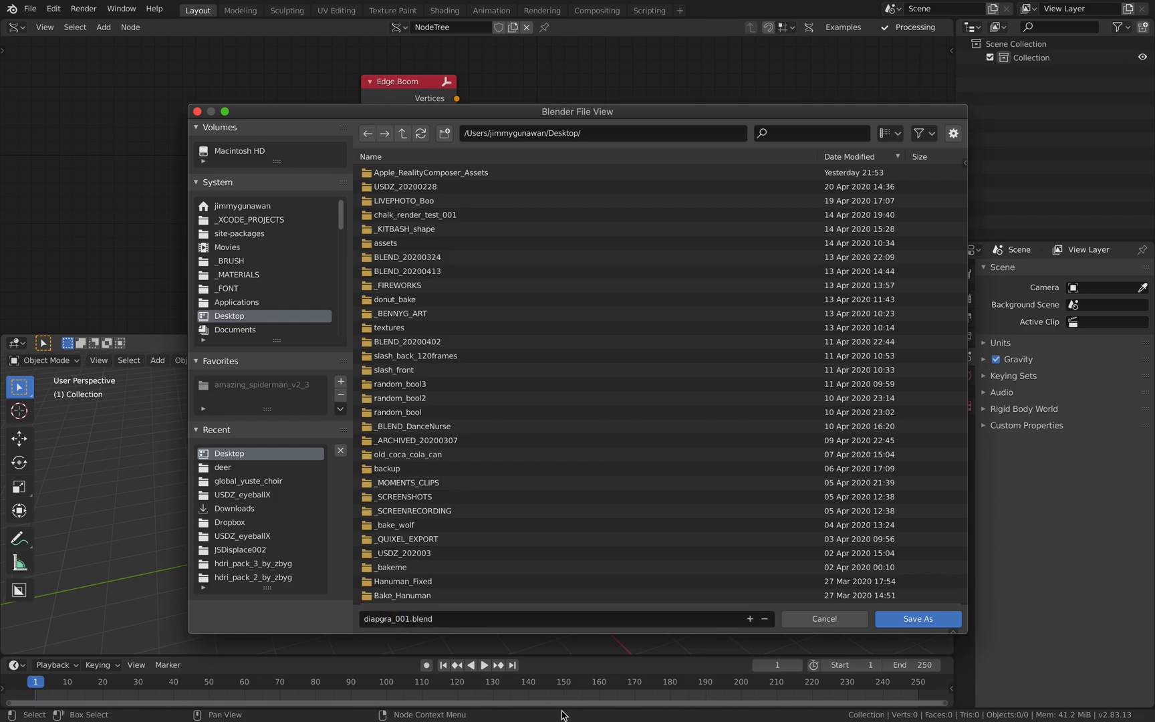
{"action": "left_click", "coordinate": [899, 618]}
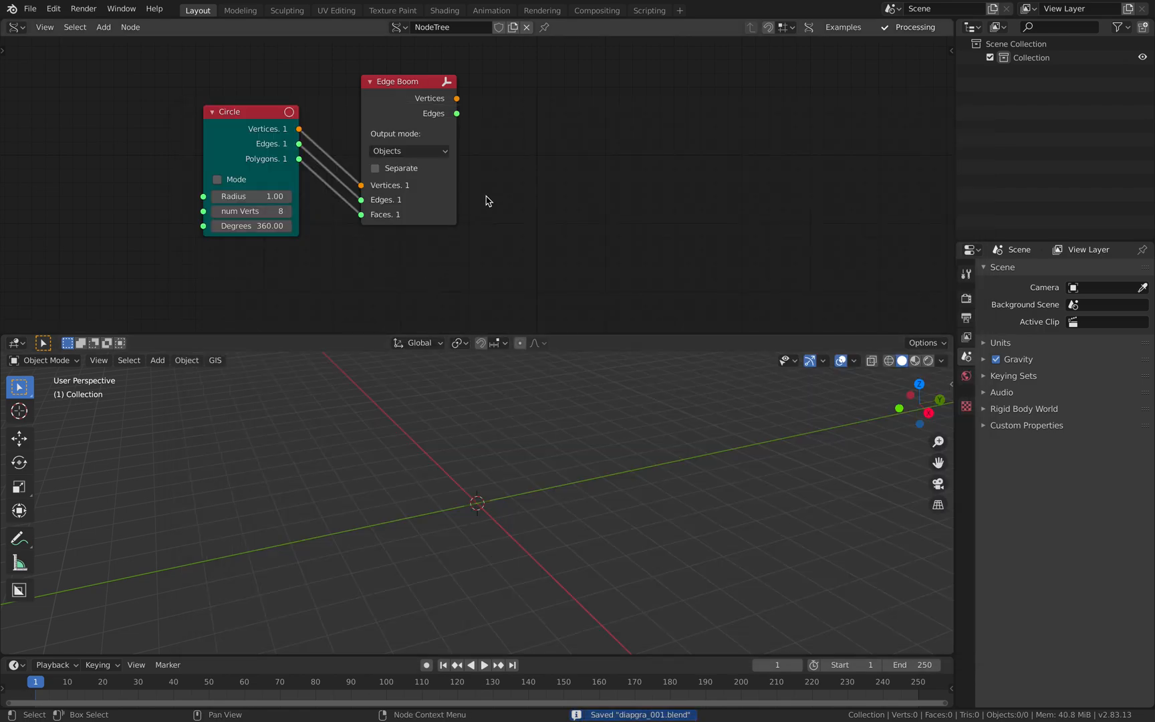
{"action": "scroll", "coordinate": [487, 198], "scroll_direction": "up", "scroll_amount": 1}
{"action": "key", "text": "shift+a"}
{"action": "left_click", "coordinate": [558, 160]}
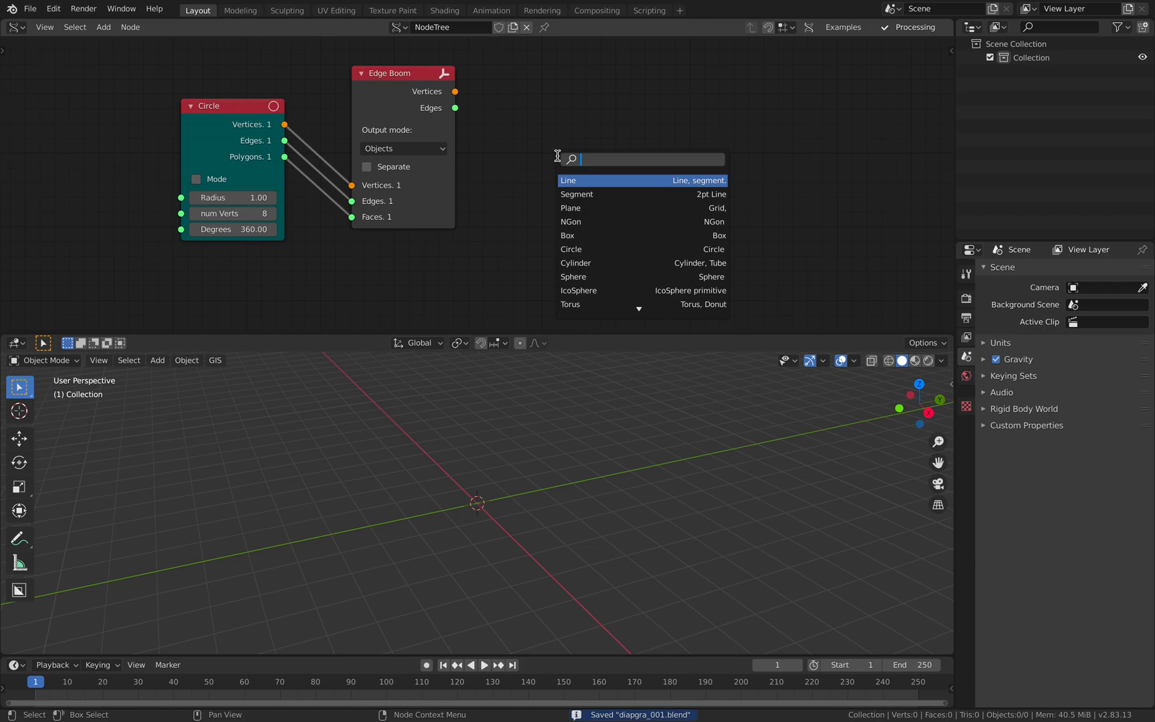
{"action": "key", "text": "Escape"}
Attach a Temporal Viewer to Edge Boom and link Edge Boom's Vertices output to the viewer's verts input in place of Vertex1
{"action": "left_click", "coordinate": [427, 91], "text": "ctrl+shift"}
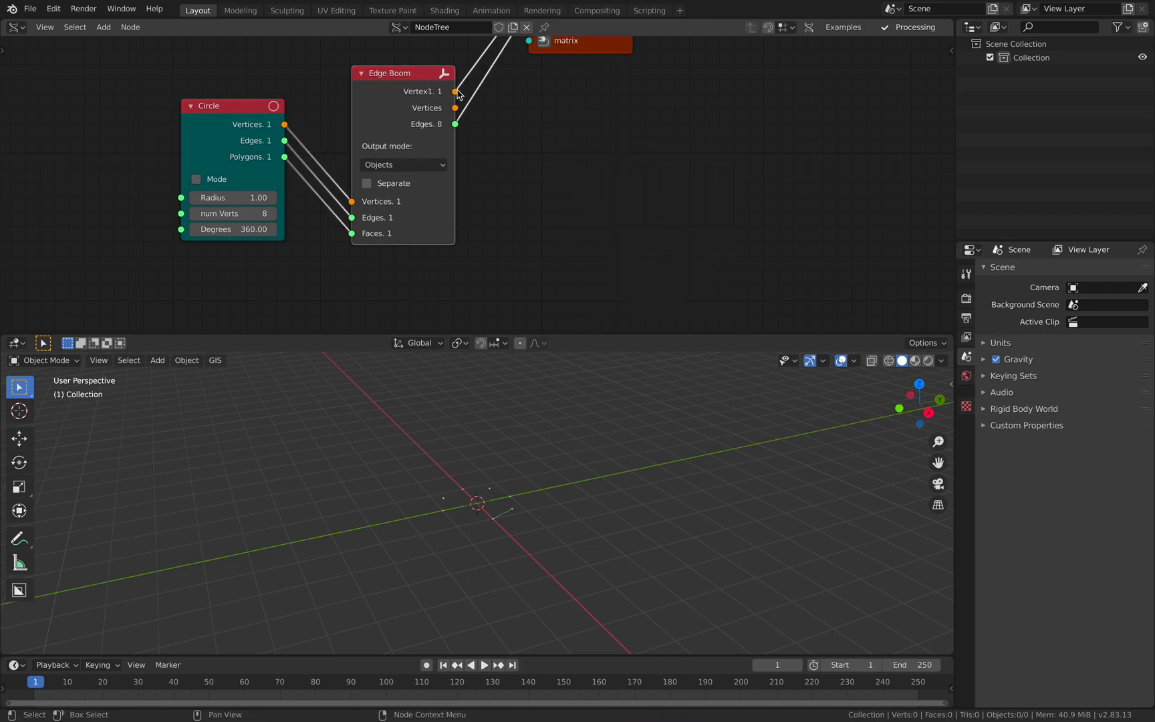
{"action": "middle_click_drag", "start_coordinate": [553, 403], "coordinate": [496, 520]}
{"action": "left_click_drag", "start_coordinate": [455, 108], "coordinate": [469, 105]}
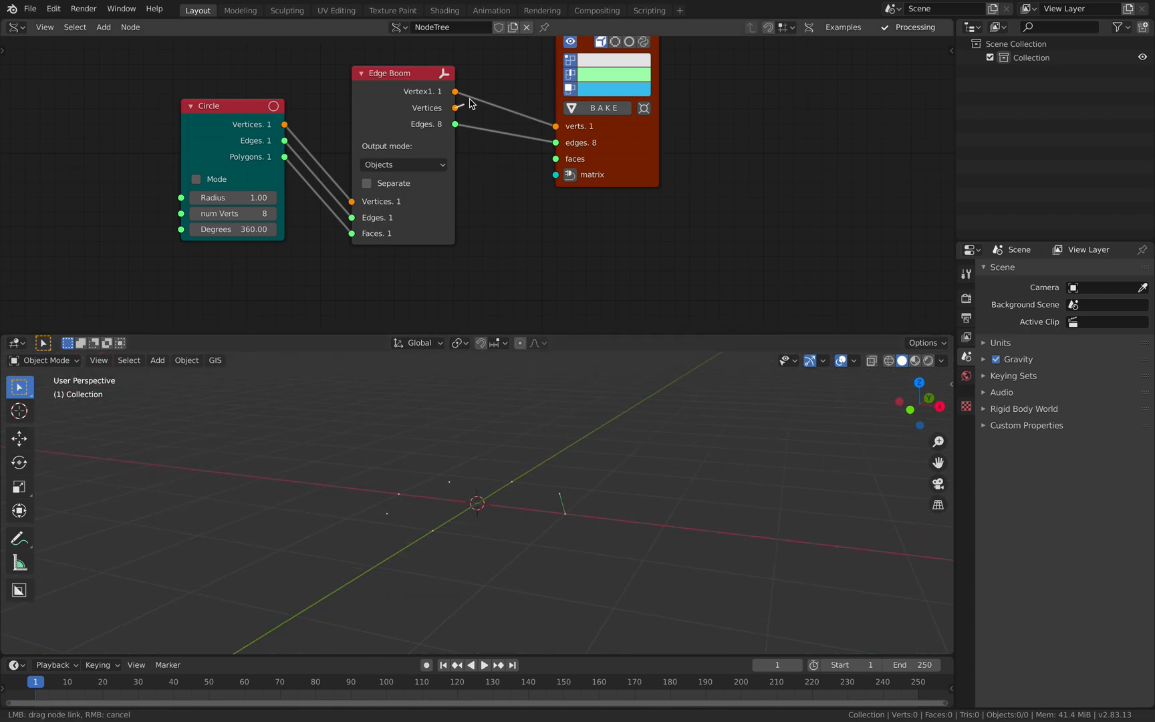
{"action": "left_click_drag", "start_coordinate": [558, 127], "coordinate": [558, 126]}
{"action": "middle_click_drag", "start_coordinate": [545, 469], "coordinate": [475, 501]}
Move the Temporal Viewer node farther away from Edge Boom and save the file
{"action": "left_click_drag", "start_coordinate": [640, 161], "coordinate": [707, 174]}
{"action": "left_click_drag", "start_coordinate": [624, 194], "coordinate": [685, 228]}
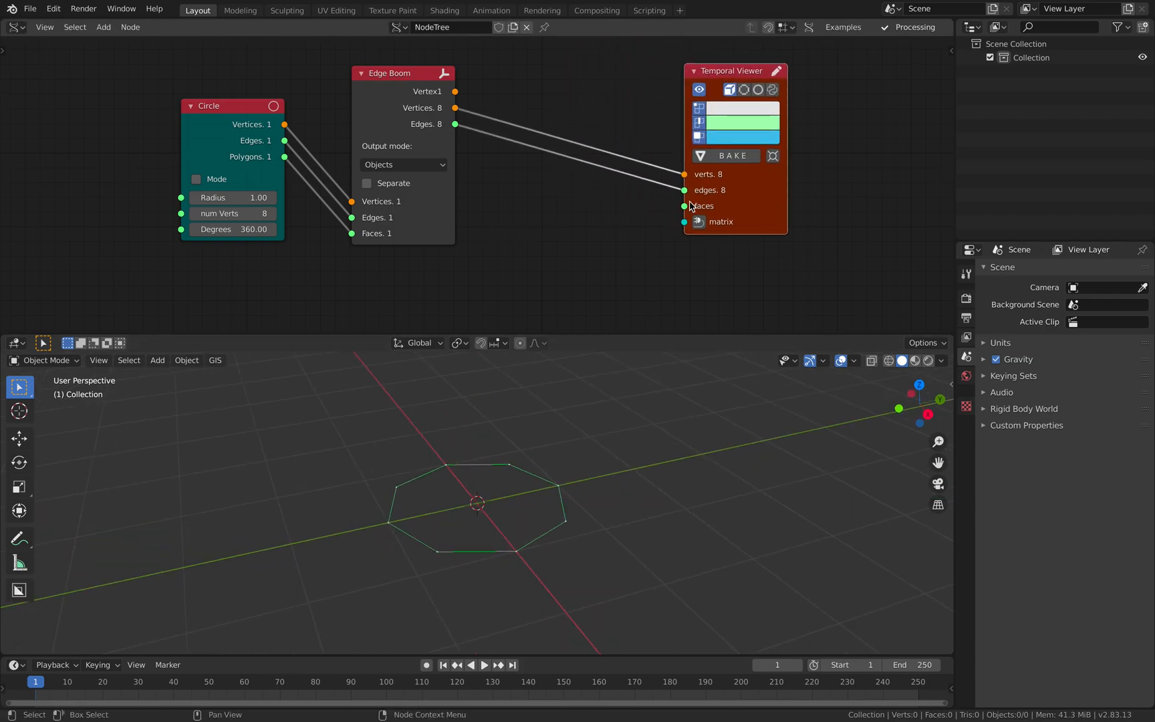
{"action": "key", "text": "Home"}
{"action": "key", "text": "ctrl+s"}
{"action": "key", "text": "alt+space"}
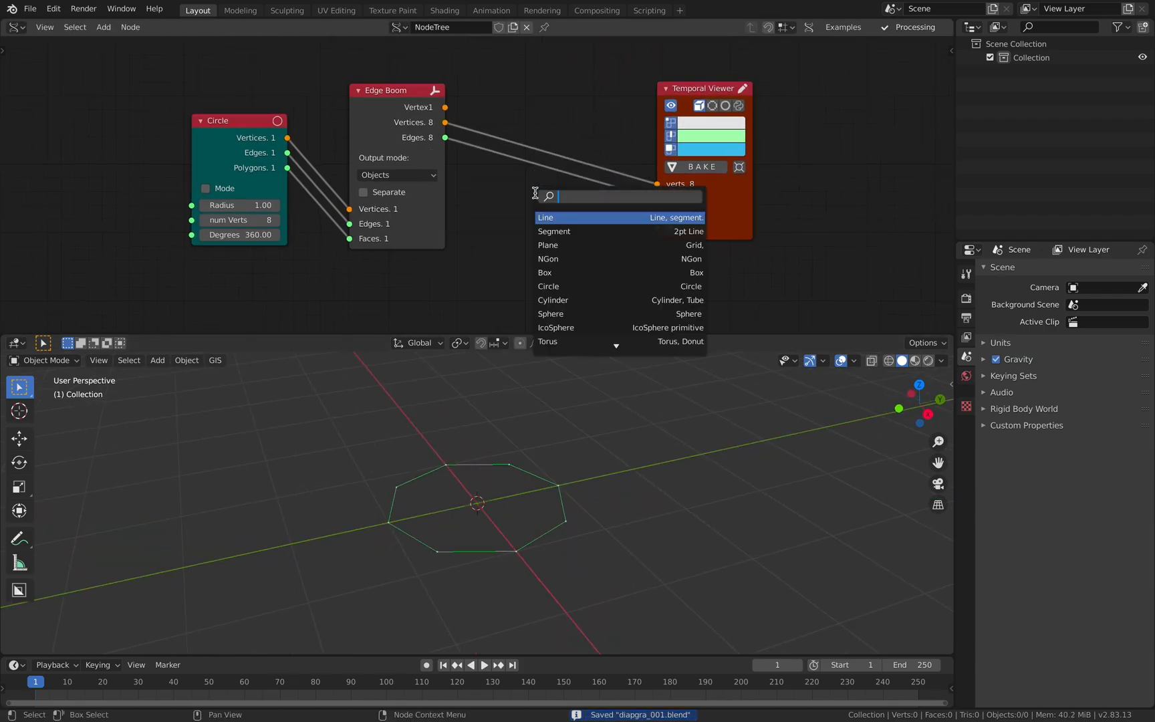
{"action": "type", "text": "extr"}
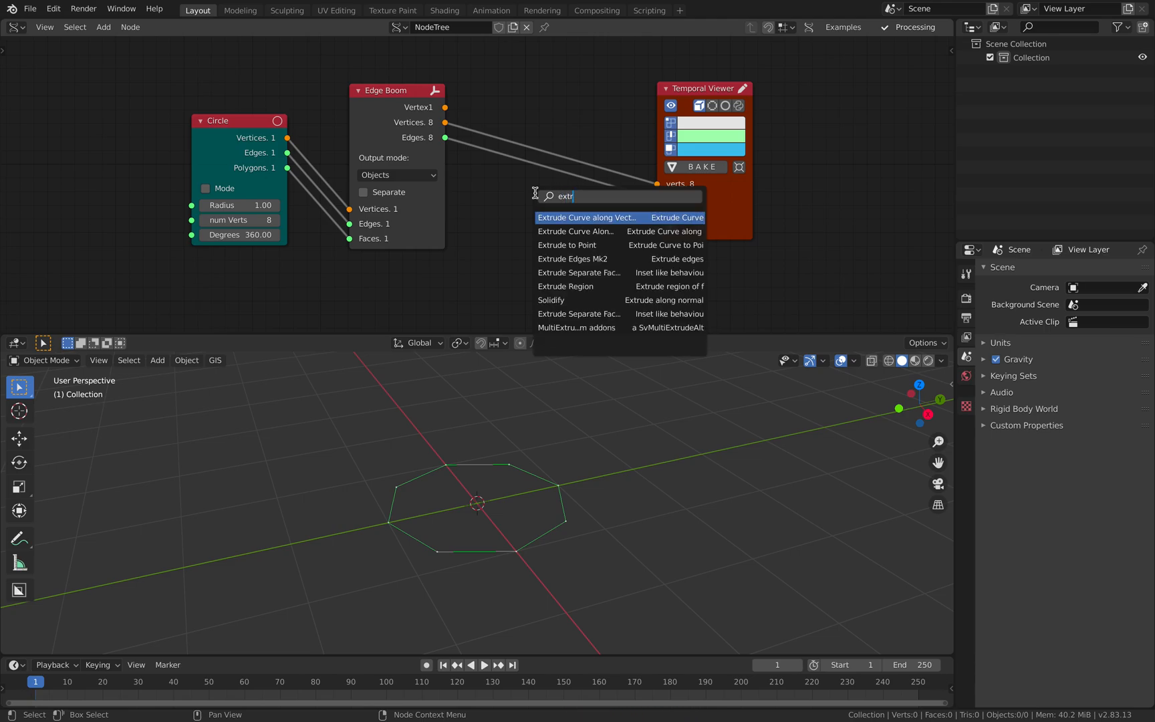
{"action": "key", "text": "Down"}
{"action": "key", "text": "Down"}
{"action": "key", "text": "Down"}
{"action": "key", "text": "Up"}
{"action": "key", "text": "Up"}
{"action": "key", "text": "Up"}
{"action": "key", "text": "Down"}
{"action": "key", "text": "Down"}
{"action": "key", "text": "Down"}
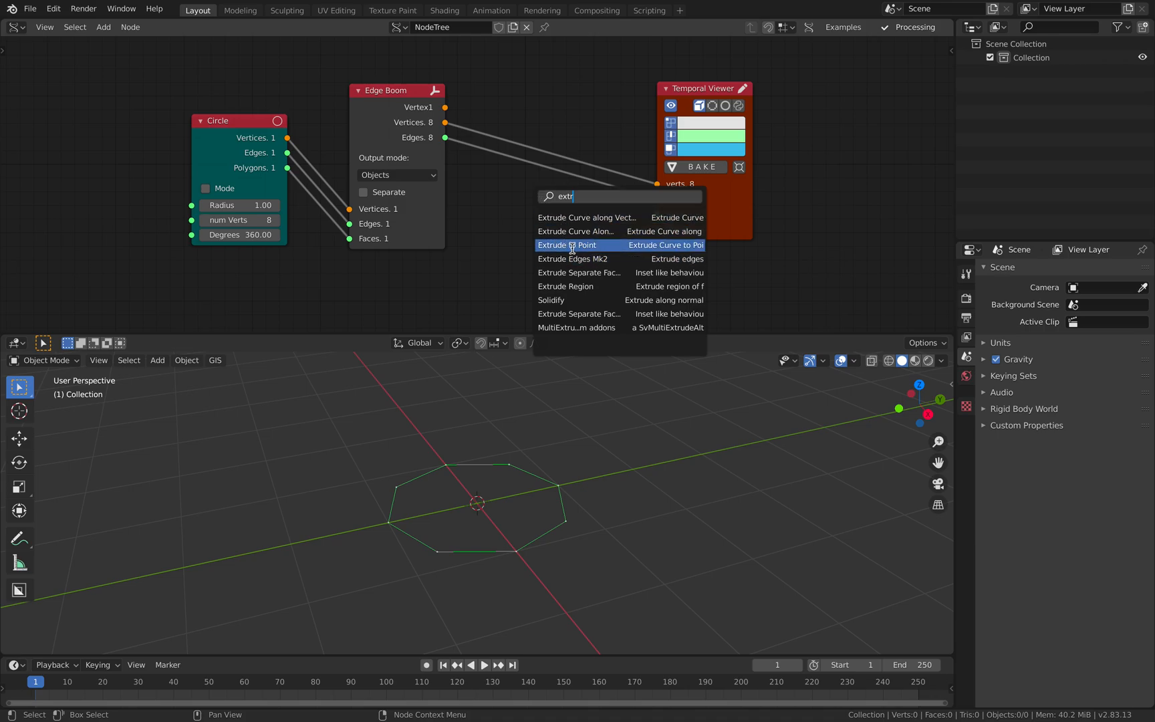
{"action": "key", "text": "Escape"}
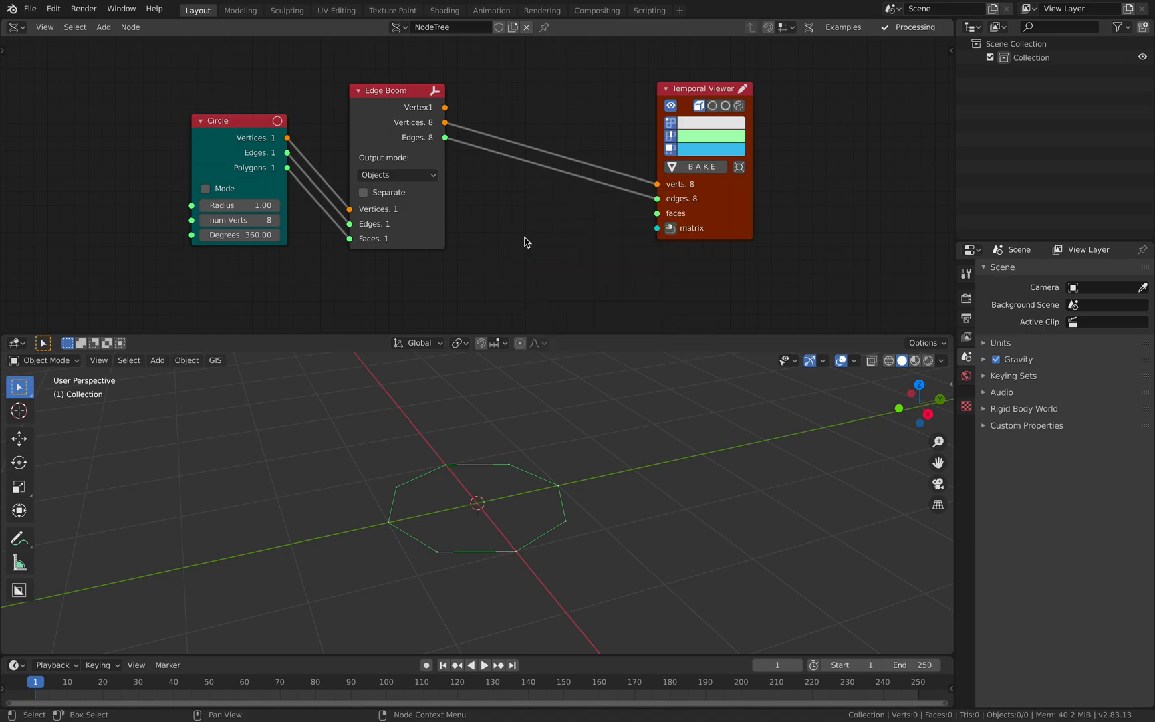
Add an Extrude Edges Mk2 node between Edge Boom and the Temporal Viewer
{"action": "key", "text": "shift+a"}
{"action": "left_click", "coordinate": [525, 239]}
{"action": "type", "text": "extrude"}
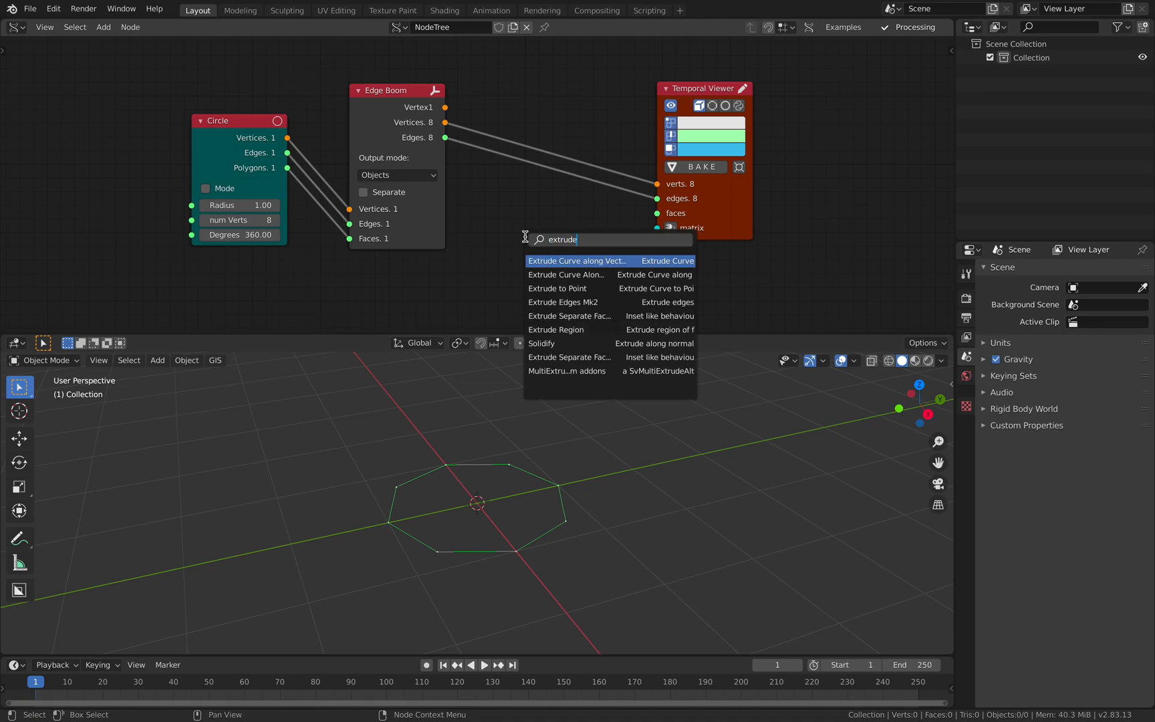
{"action": "key", "text": "Down"}
{"action": "key", "text": "Down"}
{"action": "key", "text": "Down"}
{"action": "key", "text": "Return"}
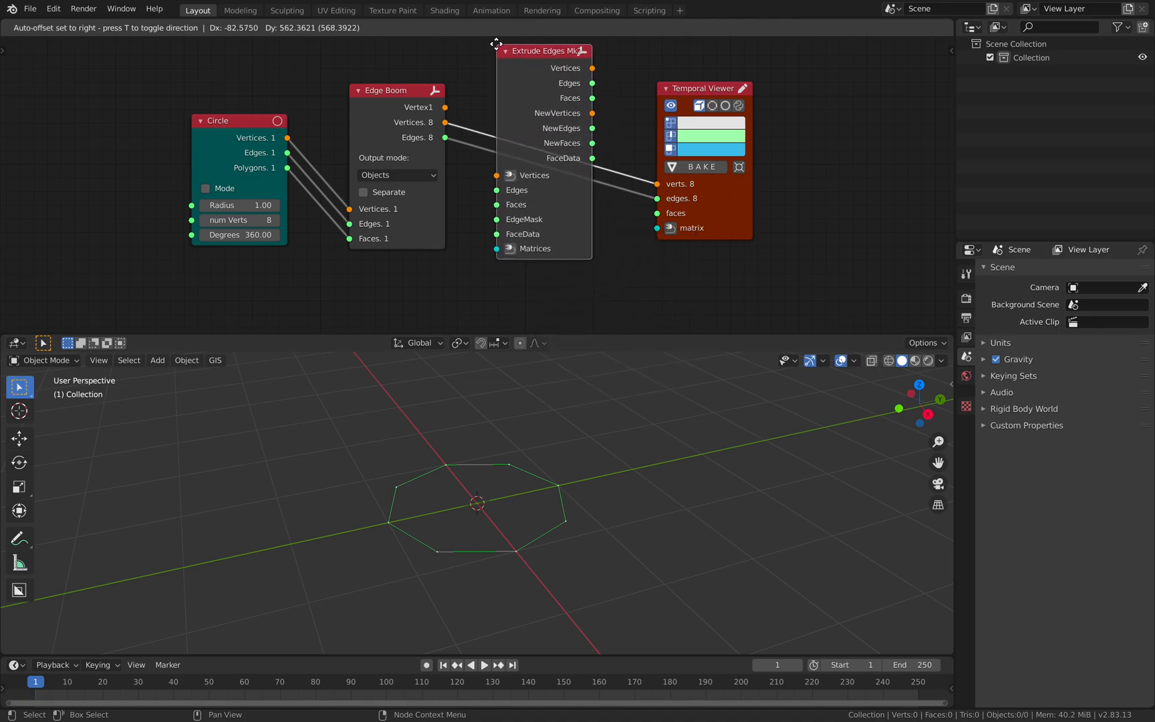
{"action": "left_click", "coordinate": [507, 209]}
Link Edge Boom's Vertices and Edges into Extrude Edges Mk2, and its Vertices, Edges and Faces into the Temporal Viewer
{"action": "scroll", "coordinate": [501, 201], "scroll_direction": "down", "scroll_amount": 1}
{"action": "left_click", "coordinate": [430, 143]}
{"action": "left_click", "coordinate": [528, 209], "text": "shift"}
{"action": "left_click", "coordinate": [641, 104], "text": "shift"}
{"action": "key", "text": "f"}
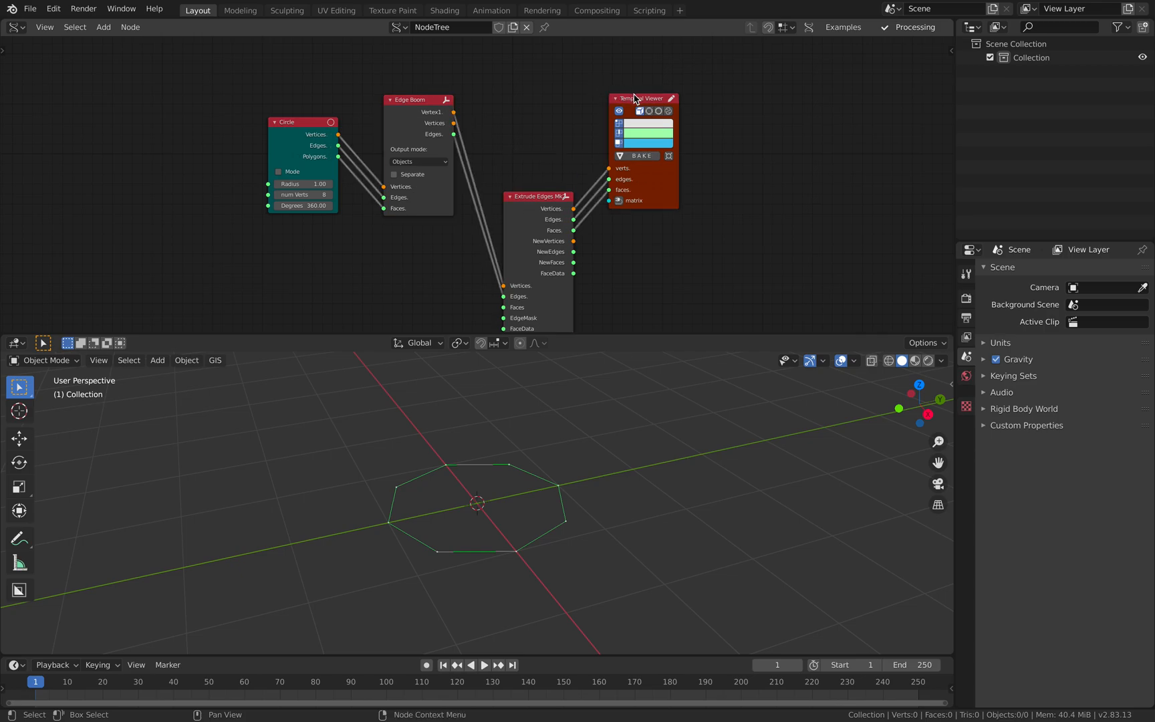
{"action": "left_click_drag", "start_coordinate": [528, 204], "coordinate": [534, 81]}
{"action": "left_click_drag", "start_coordinate": [454, 123], "coordinate": [511, 164]}
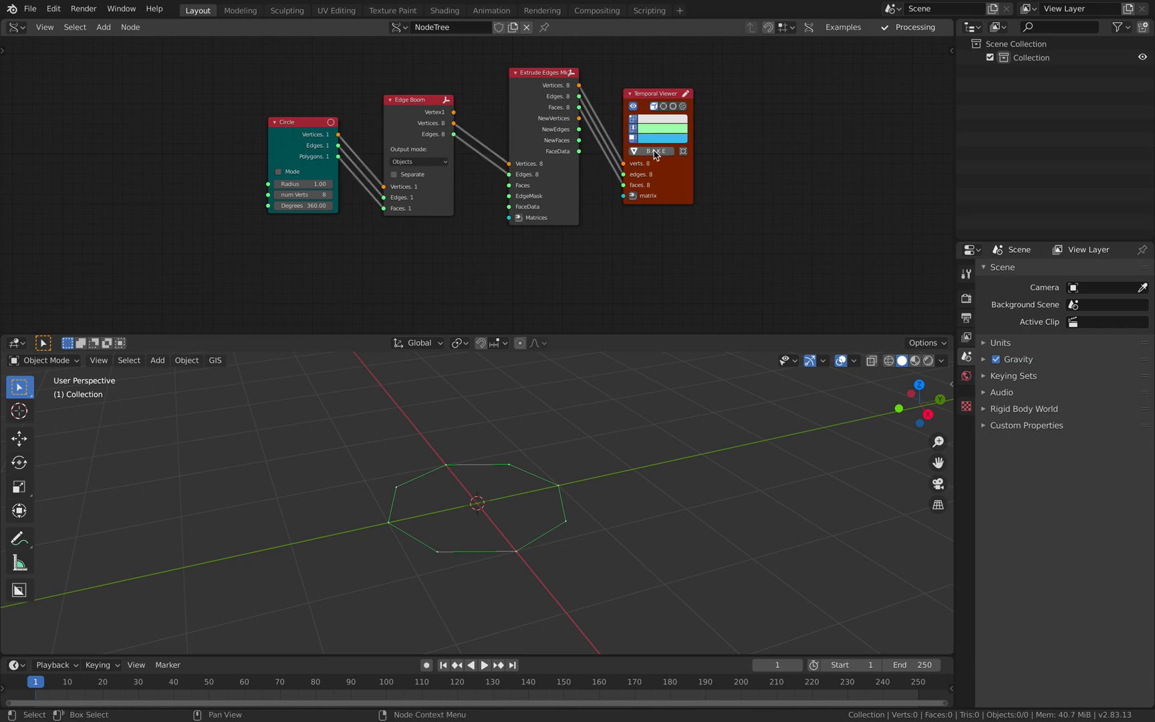
Connect a Matrix In node to Extrude Edges Mk2's Matrices input, place it below Edge Boom, and expand its Scale values
{"action": "left_click_drag", "start_coordinate": [668, 175], "coordinate": [705, 157]}
{"action": "left_click", "coordinate": [519, 218]}
{"action": "left_click_drag", "start_coordinate": [560, 215], "coordinate": [596, 193]}
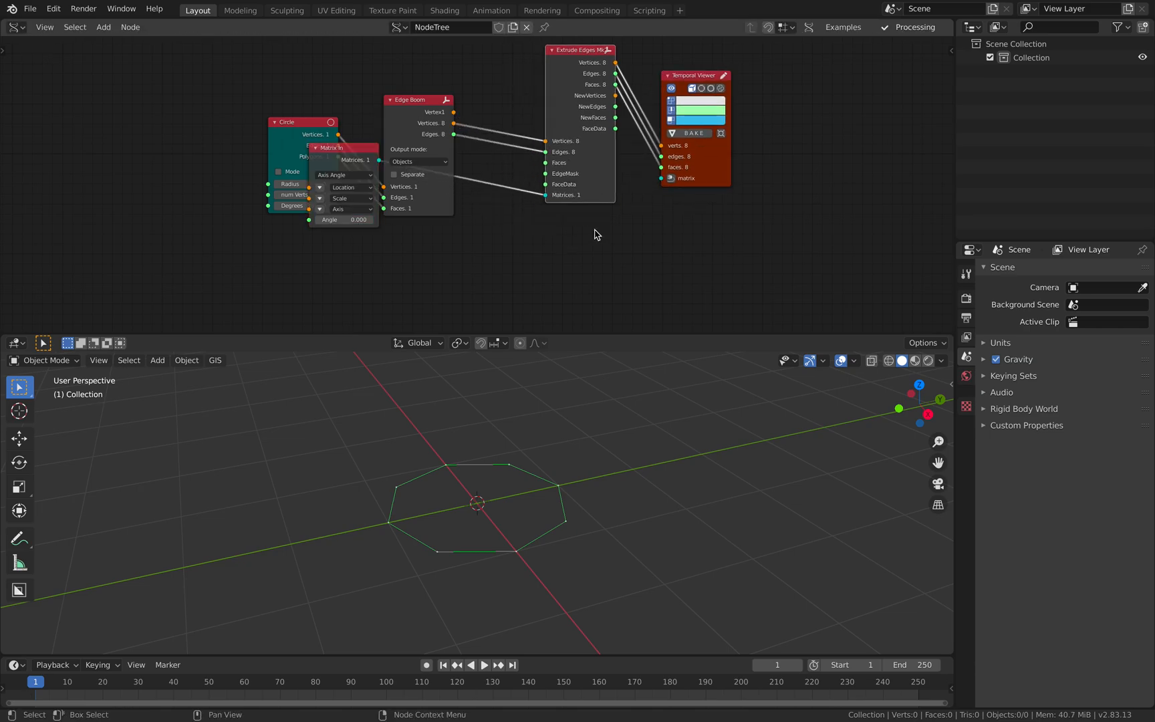
{"action": "left_click_drag", "start_coordinate": [354, 148], "coordinate": [490, 231]}
{"action": "left_click", "coordinate": [458, 276]}
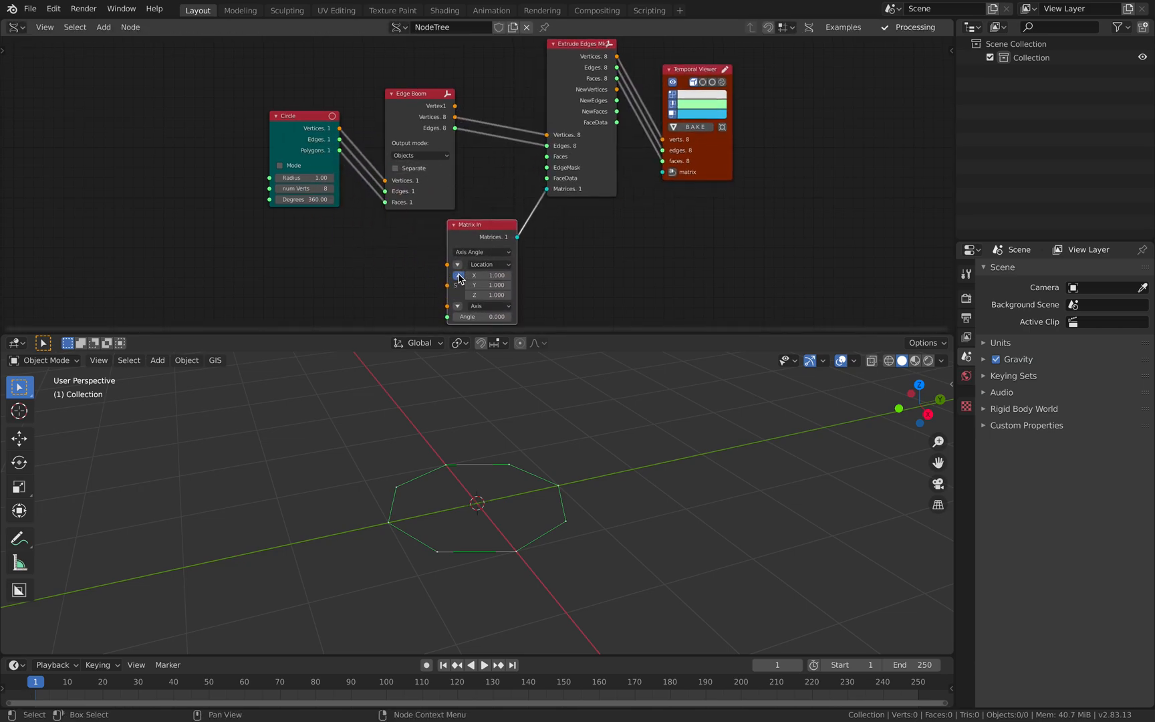
Set the Matrix In node's X, Y and Z scale to 2.000 and save the file
{"action": "middle_click_drag", "start_coordinate": [489, 307], "coordinate": [493, 268]}
{"action": "left_click_drag", "start_coordinate": [491, 239], "coordinate": [551, 238]}
{"action": "middle_click_drag", "start_coordinate": [575, 430], "coordinate": [508, 482]}
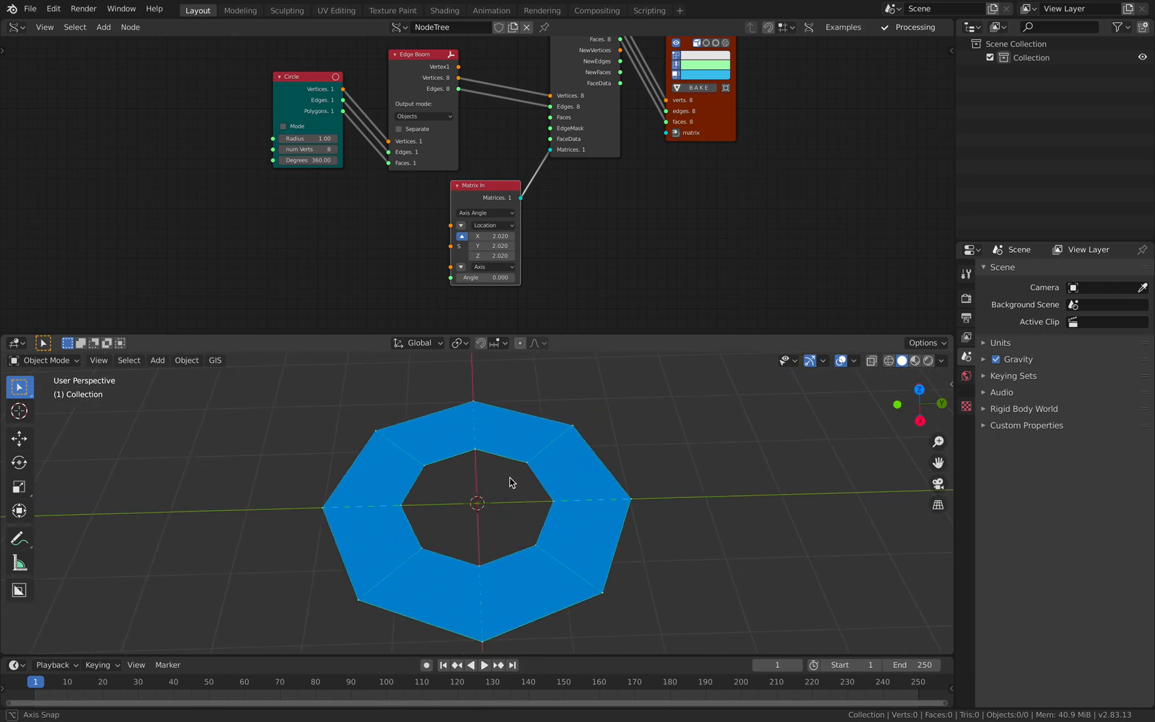
{"action": "left_click_drag", "start_coordinate": [501, 201], "coordinate": [492, 255]}
{"action": "middle_click_drag", "start_coordinate": [588, 210], "coordinate": [587, 210]}
{"action": "middle_click_drag", "start_coordinate": [520, 457], "coordinate": [553, 462]}
{"action": "key", "text": "ctrl+s"}
Spread the Temporal Viewer, Extrude Edges Mk2 and Matrix In nodes farther apart
{"action": "left_click_drag", "start_coordinate": [701, 130], "coordinate": [769, 129]}
{"action": "middle_click_drag", "start_coordinate": [708, 143], "coordinate": [710, 150]}
{"action": "left_click_drag", "start_coordinate": [601, 142], "coordinate": [620, 147]}
{"action": "middle_click_drag", "start_coordinate": [617, 150], "coordinate": [611, 136]}
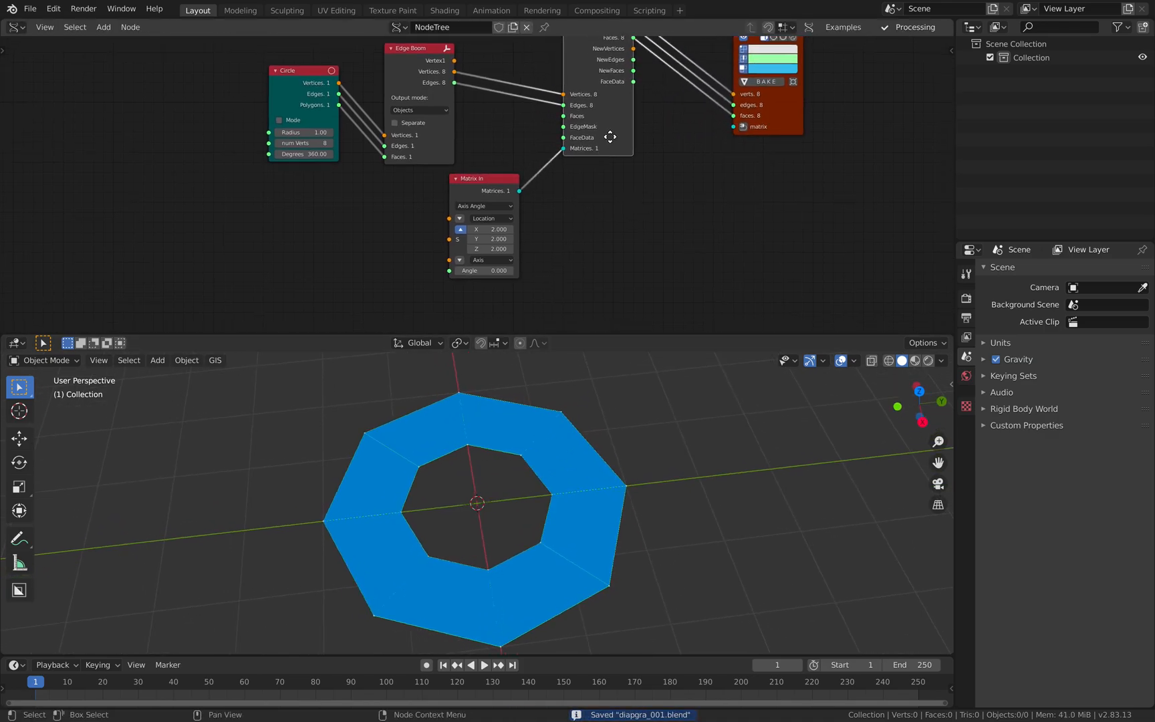
{"action": "left_click_drag", "start_coordinate": [499, 179], "coordinate": [514, 170]}
{"action": "middle_click_drag", "start_coordinate": [516, 160], "coordinate": [517, 148]}
Set the Matrix In node's rotation angle to 39.120 to twist the extruded ring, and save the file
{"action": "scroll", "coordinate": [519, 148], "scroll_direction": "up", "scroll_amount": 1}
{"action": "middle_click_drag", "start_coordinate": [591, 428], "coordinate": [529, 443]}
{"action": "scroll", "coordinate": [529, 444], "scroll_direction": "up", "scroll_amount": 2}
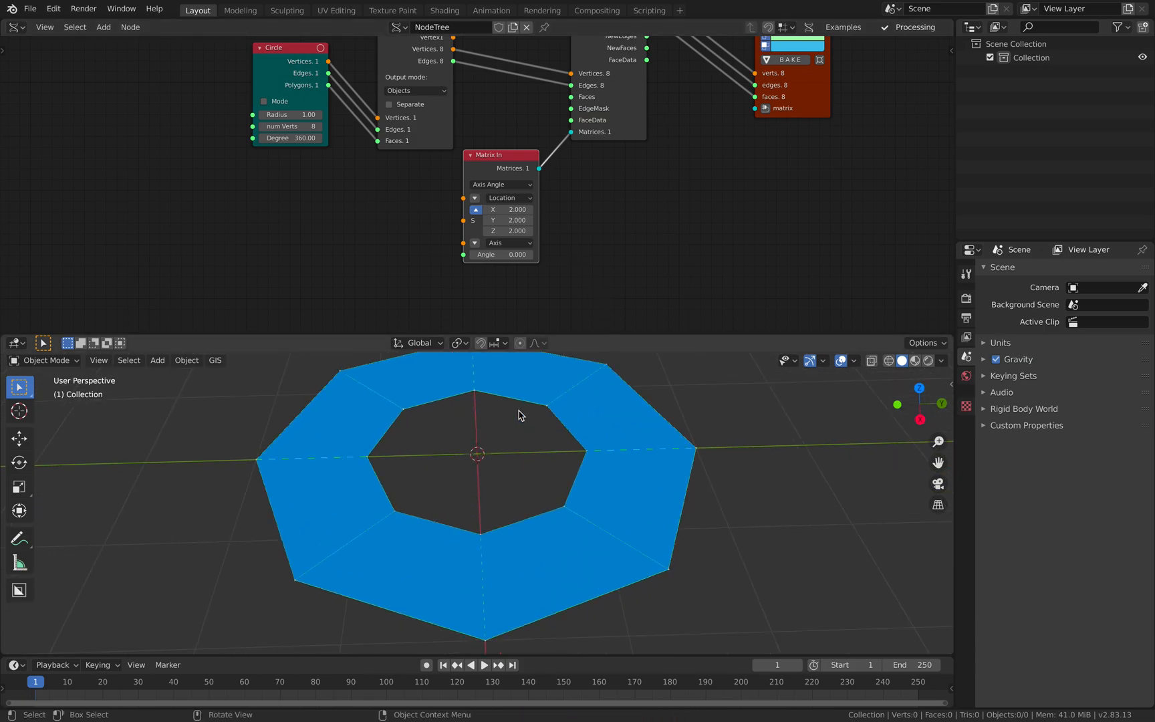
{"action": "left_click_drag", "start_coordinate": [499, 256], "coordinate": [575, 256]}
{"action": "middle_click_drag", "start_coordinate": [589, 468], "coordinate": [534, 447]}
{"action": "key", "text": "ctrl+s"}
Move the Circle, Edge Boom and Temporal Viewer nodes outward to leave more room between them
{"action": "middle_click_drag", "start_coordinate": [408, 214], "coordinate": [392, 242]}
{"action": "left_click_drag", "start_coordinate": [300, 139], "coordinate": [260, 169]}
{"action": "left_click_drag", "start_coordinate": [461, 180], "coordinate": [466, 176]}
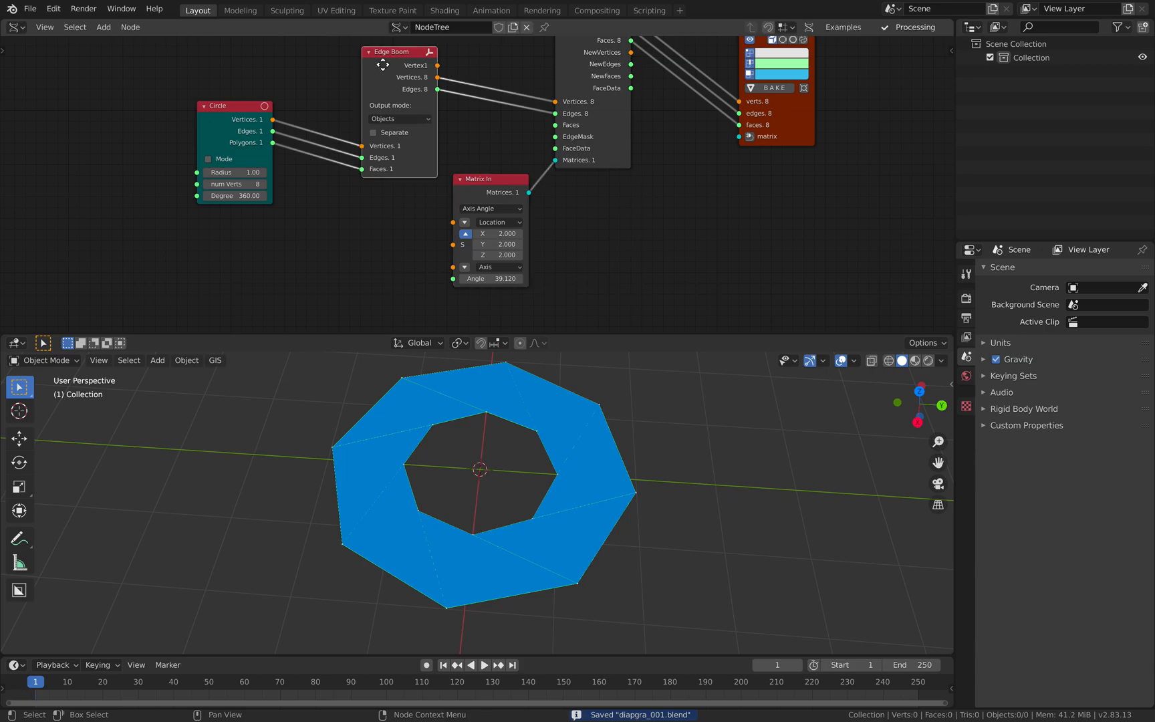
{"action": "left_click_drag", "start_coordinate": [387, 70], "coordinate": [381, 63]}
{"action": "left_click", "coordinate": [682, 169]}
{"action": "left_click_drag", "start_coordinate": [781, 139], "coordinate": [799, 140]}
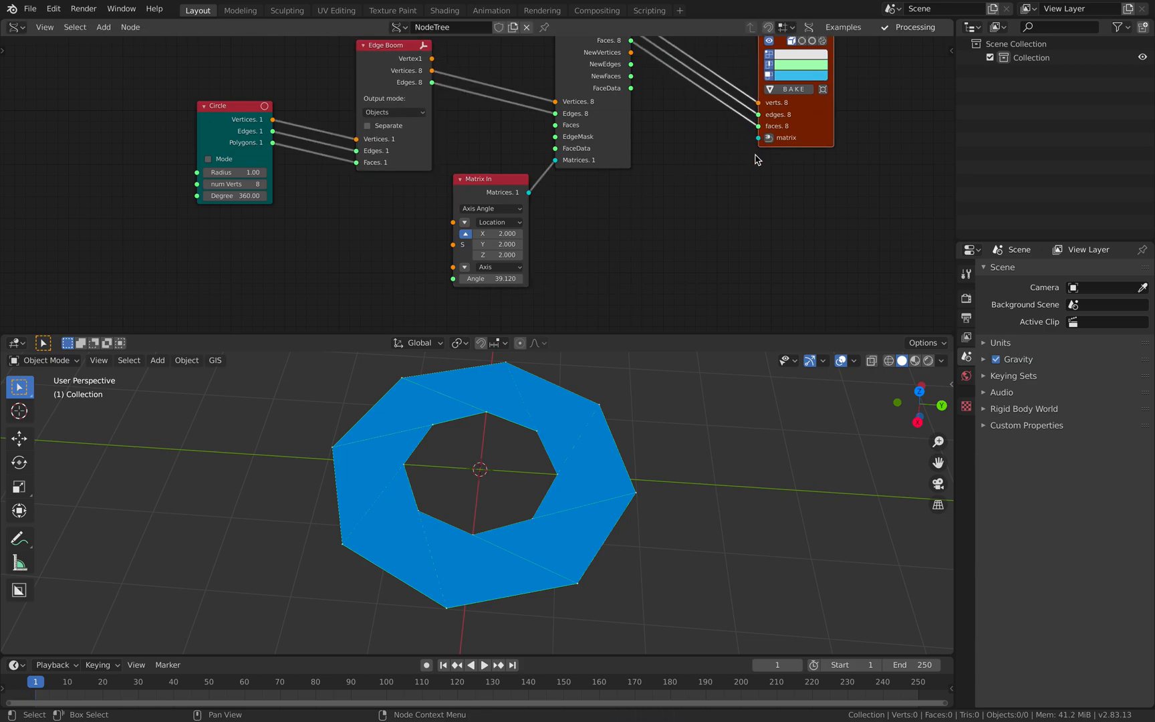
Connect a second Matrix In node with scale 1.000 to the Temporal Viewer's matrix input and save the file
{"action": "left_click", "coordinate": [769, 138]}
{"action": "left_click_drag", "start_coordinate": [644, 89], "coordinate": [694, 230]}
{"action": "left_click", "coordinate": [649, 209]}
{"action": "left_click_drag", "start_coordinate": [696, 155], "coordinate": [768, 163]}
{"action": "key", "text": "ctrl+s"}
{"action": "mouse_move", "coordinate": [748, 217]}
{"action": "left_mouse_down"}
{"action": "mouse_move", "coordinate": [781, 238]}
{"action": "mouse_move", "coordinate": [742, 237]}
{"action": "left_mouse_up"}
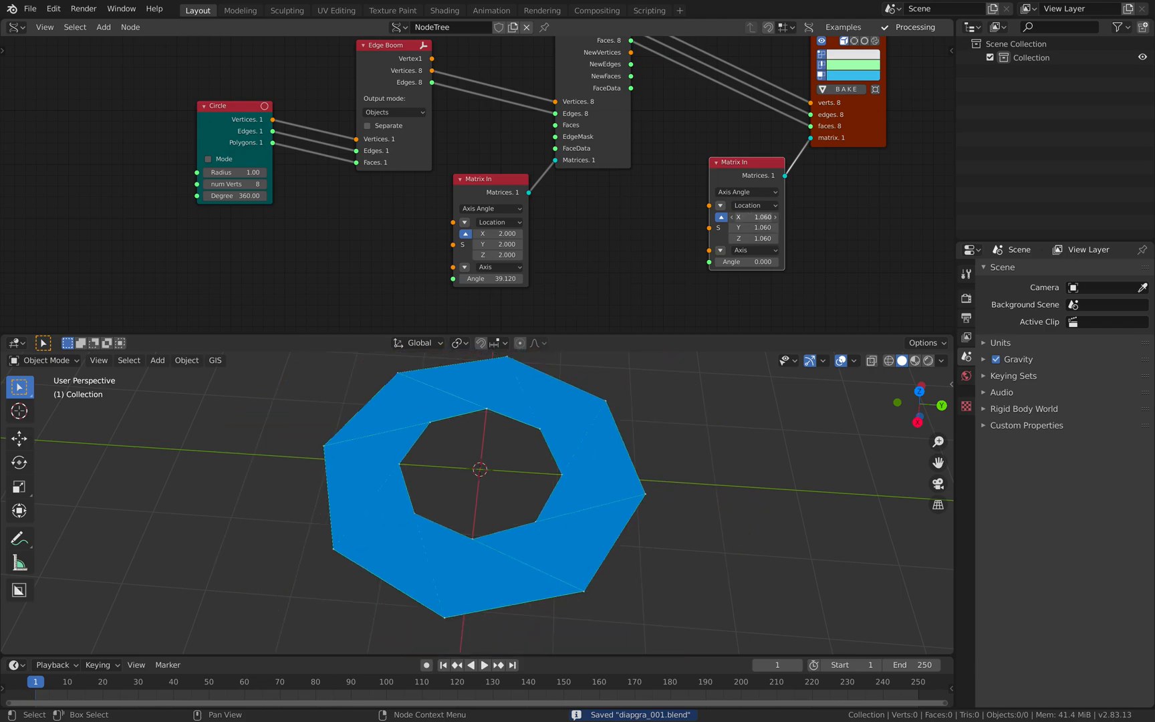
{"action": "key", "text": "Return"}
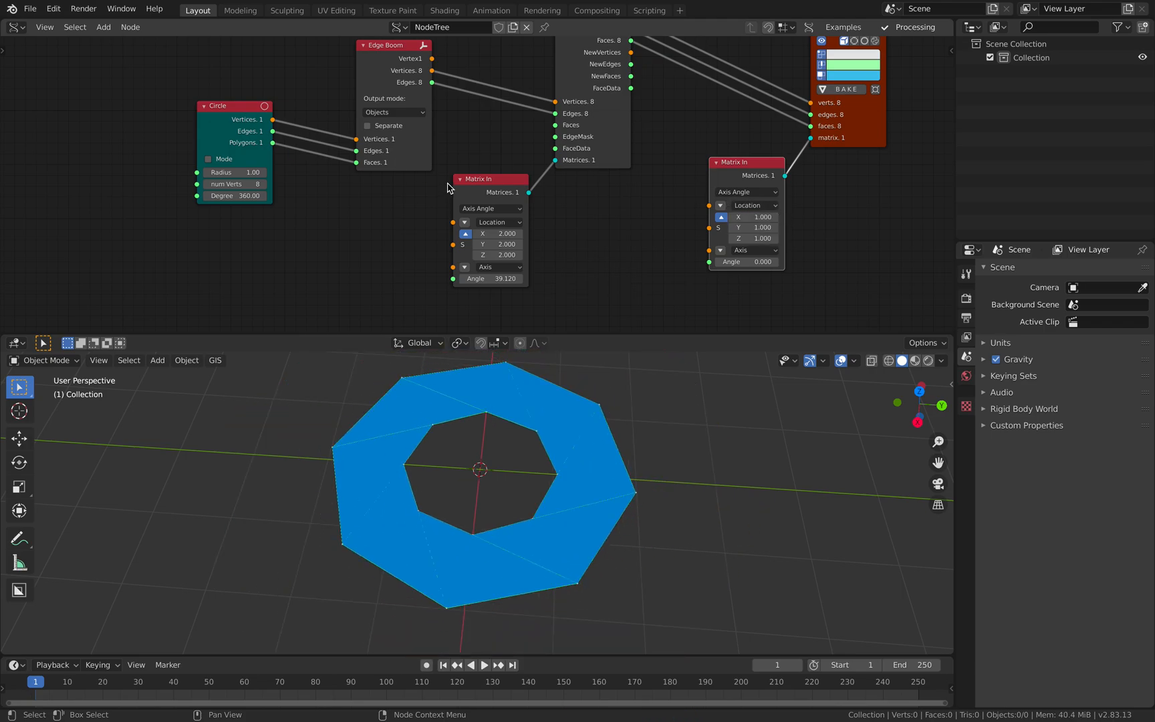
Place a duplicate of the Circle node beside the second Matrix In and link its Vertices into that node's Location
{"action": "left_click_drag", "start_coordinate": [467, 181], "coordinate": [399, 194]}
{"action": "left_click", "coordinate": [263, 119]}
{"action": "key", "text": "shift+d"}
{"action": "left_click", "coordinate": [601, 218]}
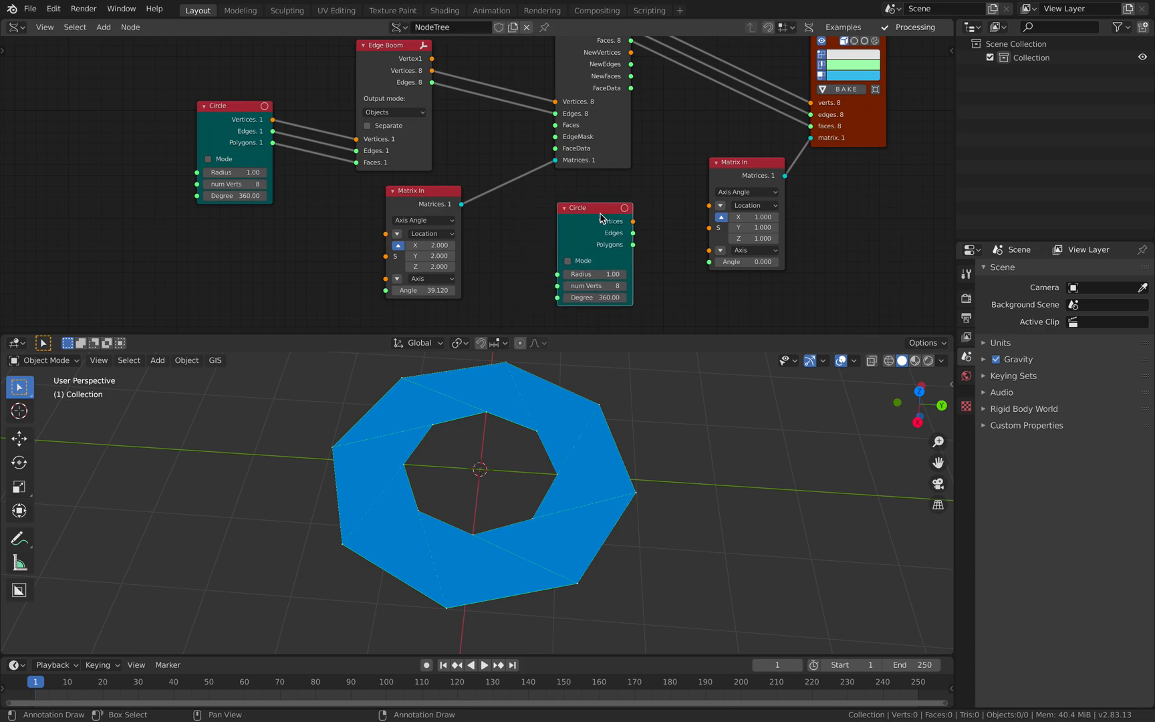
{"action": "left_click_drag", "start_coordinate": [634, 223], "coordinate": [707, 207]}
Set the duplicated Circle's radius to -0.44, save the file, and shift the node slightly
{"action": "scroll", "coordinate": [642, 223], "scroll_direction": "down", "scroll_amount": 2}
{"action": "left_click_drag", "start_coordinate": [593, 249], "coordinate": [515, 249]}
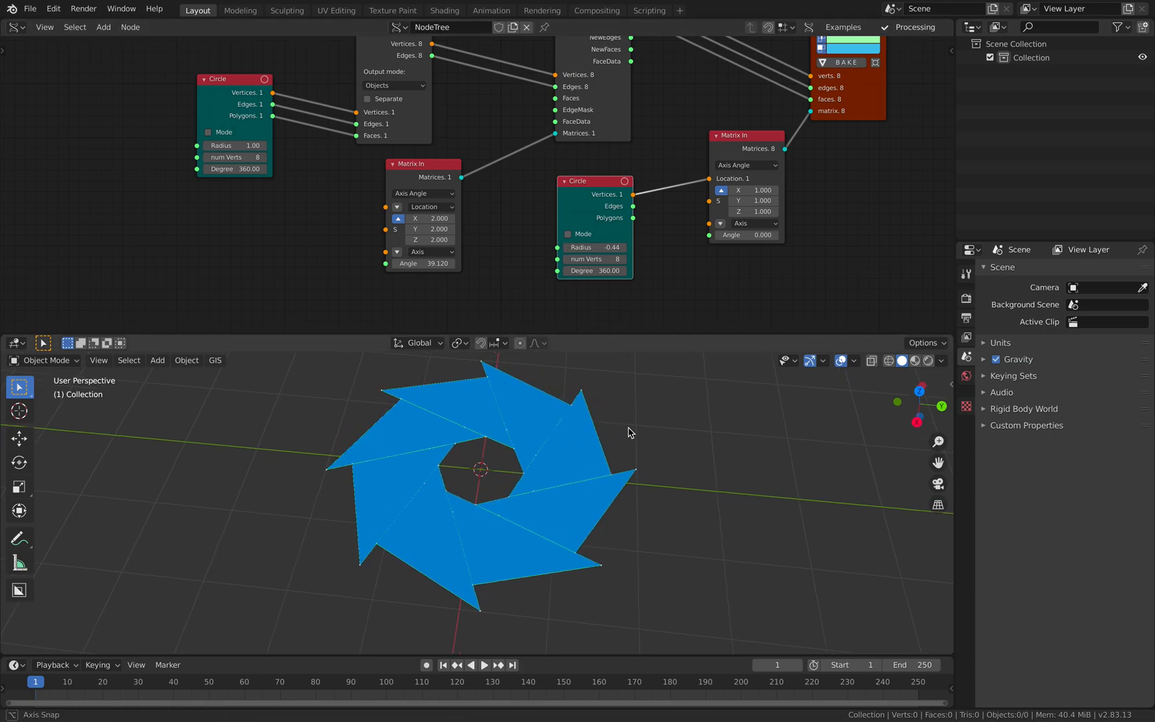
{"action": "key", "text": "ctrl+s"}
{"action": "middle_click_drag", "start_coordinate": [760, 157], "coordinate": [625, 175]}
{"action": "left_click", "coordinate": [729, 185]}
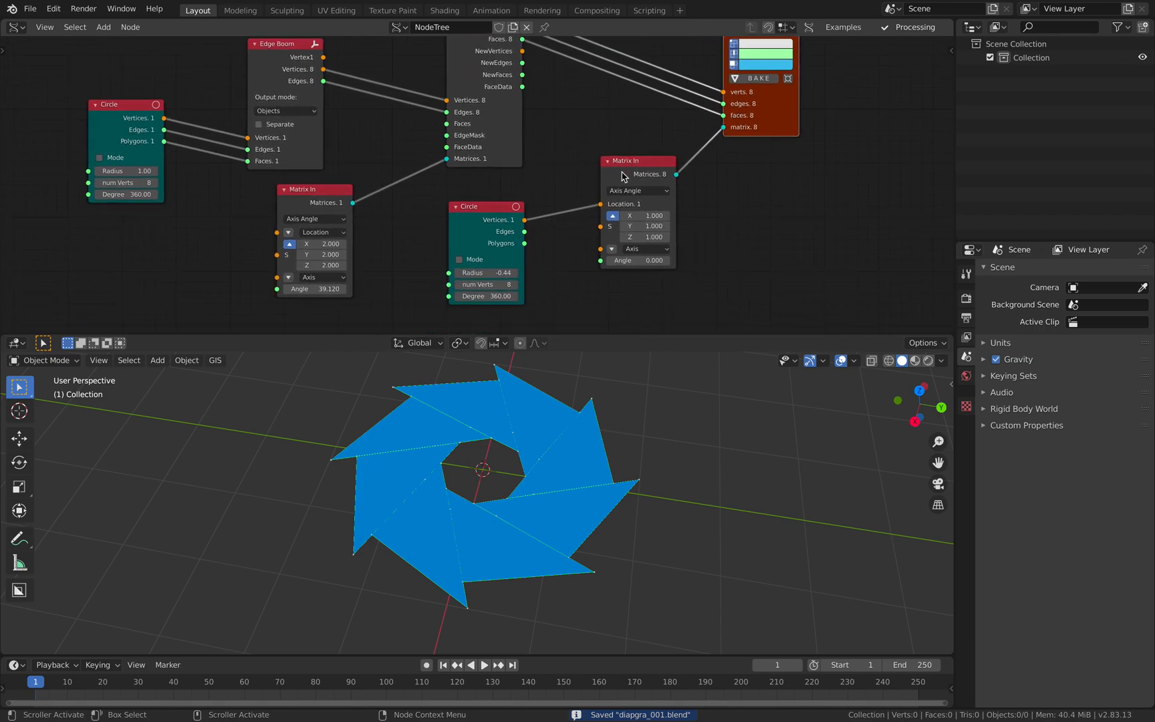
{"action": "left_click_drag", "start_coordinate": [502, 214], "coordinate": [521, 217]}
Add an integer A Number node with the value 8 and link it to num Verts on both Circle nodes
{"action": "middle_click_drag", "start_coordinate": [174, 231], "coordinate": [276, 211]}
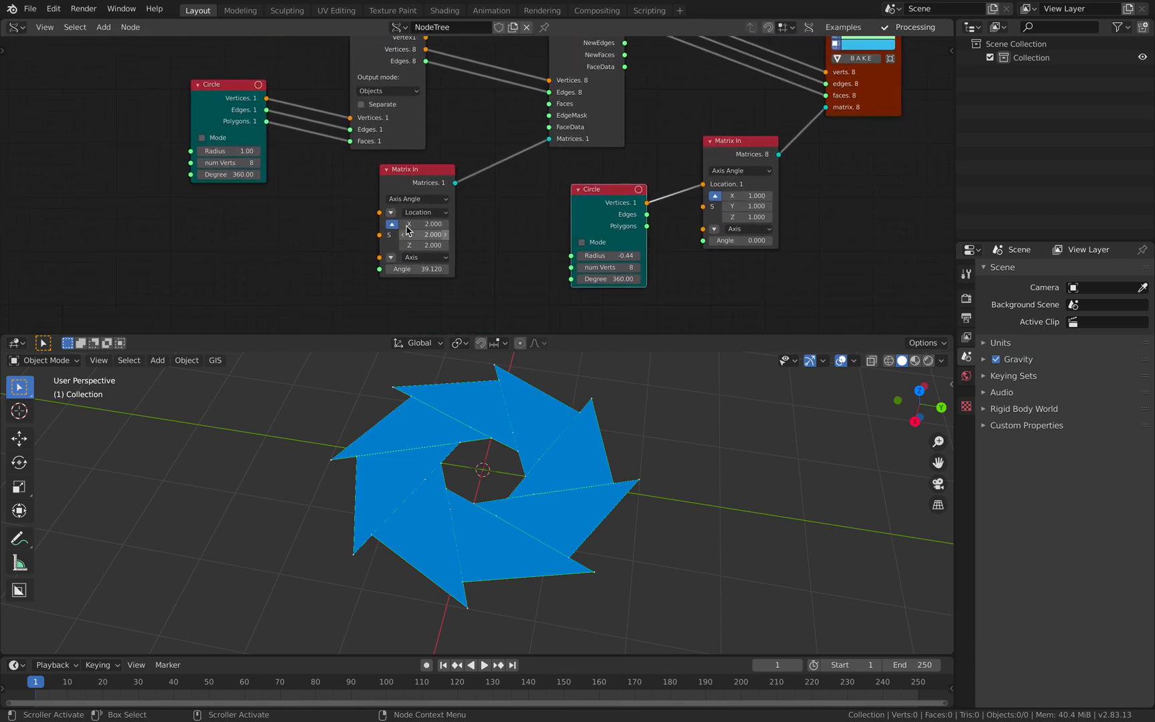
{"action": "key", "text": "shift+a"}
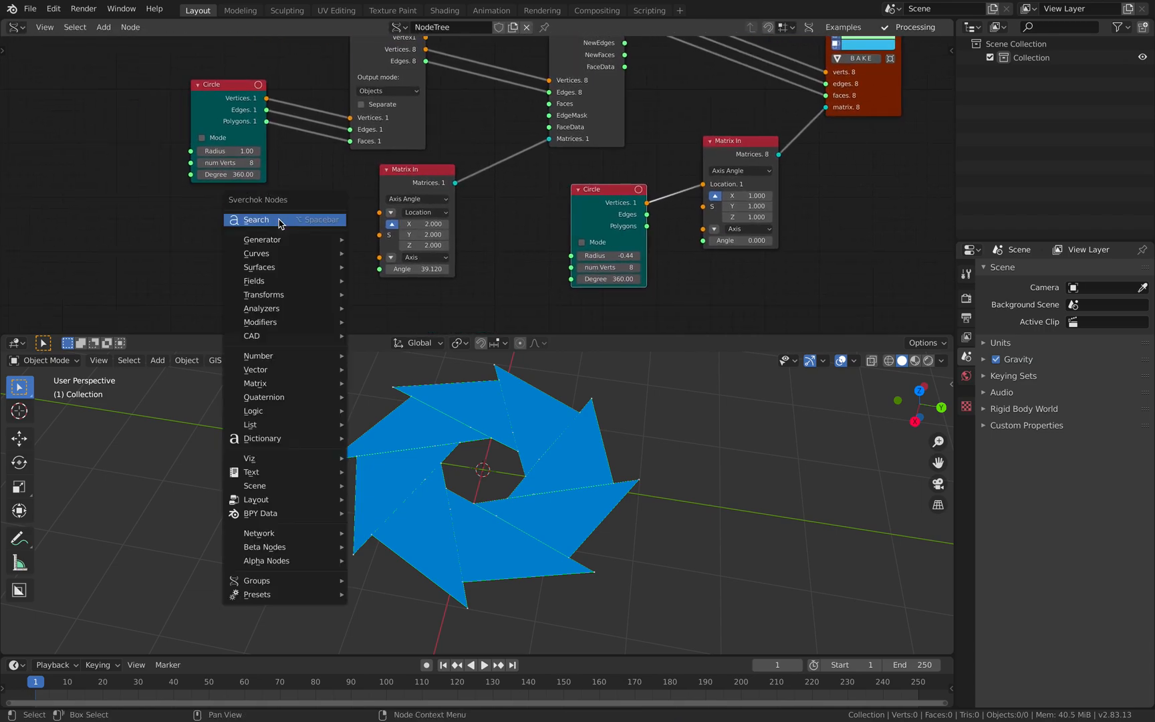
{"action": "left_click", "coordinate": [279, 219]}
{"action": "type", "text": "a n"}
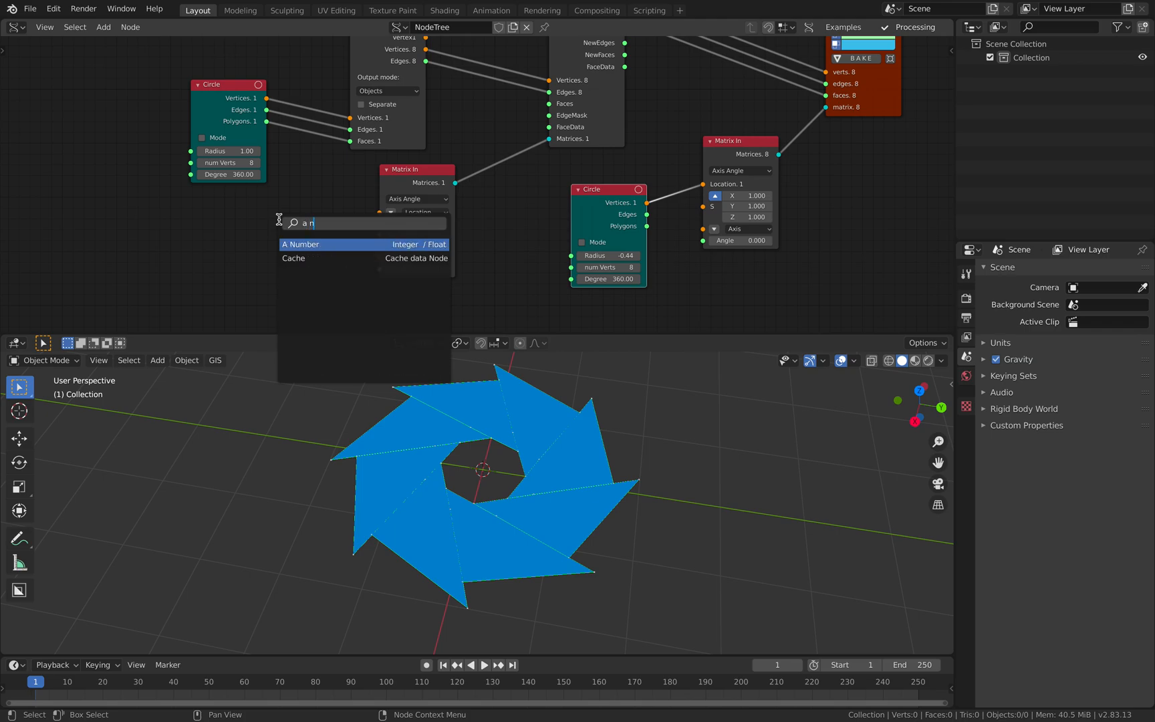
{"action": "key", "text": "Return"}
{"action": "left_click", "coordinate": [66, 220]}
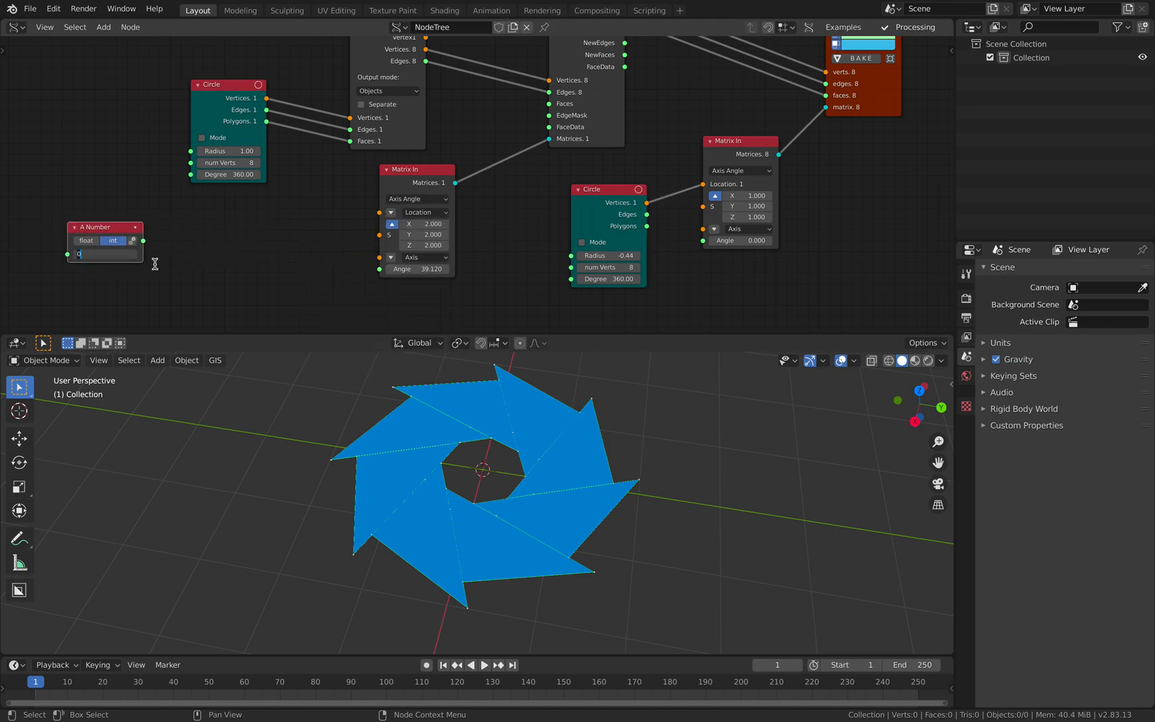
{"action": "left_click_drag", "start_coordinate": [112, 232], "coordinate": [189, 164]}
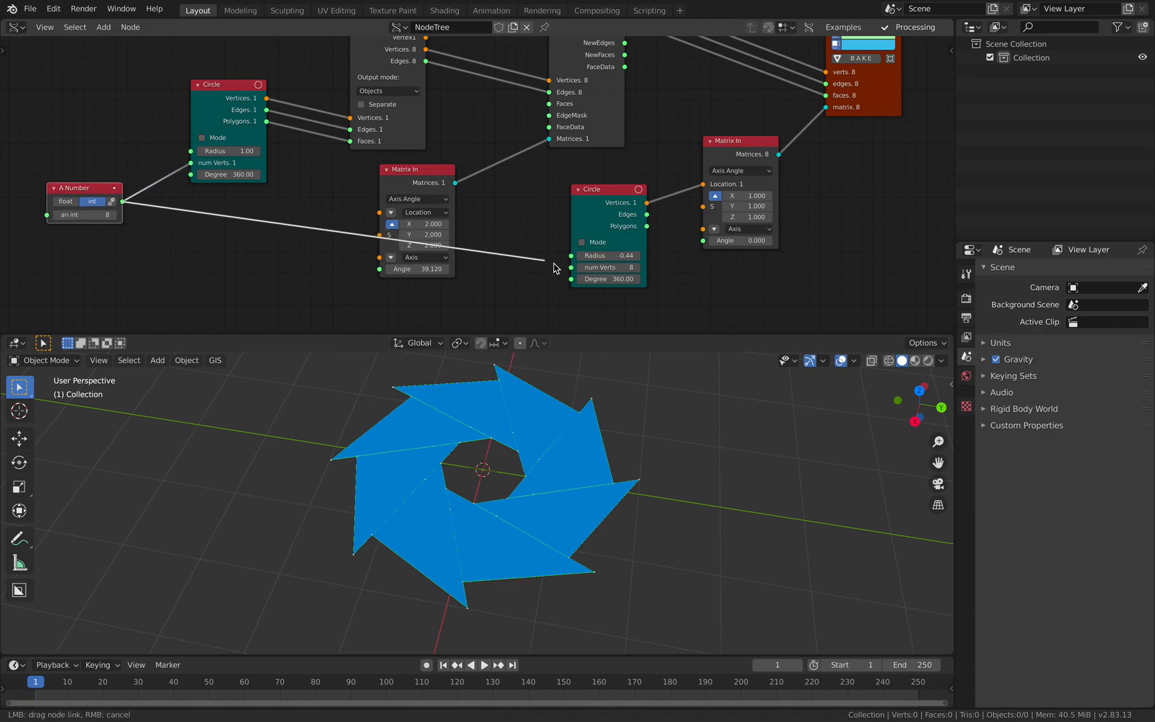
{"action": "left_click_drag", "start_coordinate": [570, 267], "coordinate": [570, 268]}
Tidy the layout by repositioning both Circle nodes, the first Matrix In and the A Number node
{"action": "left_click_drag", "start_coordinate": [596, 213], "coordinate": [609, 214]}
{"action": "middle_click_drag", "start_coordinate": [602, 217], "coordinate": [612, 207]}
{"action": "left_click_drag", "start_coordinate": [448, 163], "coordinate": [520, 125]}
{"action": "middle_click_drag", "start_coordinate": [476, 154], "coordinate": [419, 171]}
{"action": "scroll", "coordinate": [419, 171], "scroll_direction": "up", "scroll_amount": 1}
{"action": "left_click_drag", "start_coordinate": [218, 83], "coordinate": [233, 87]}
{"action": "middle_click_drag", "start_coordinate": [298, 153], "coordinate": [306, 154]}
{"action": "left_click_drag", "start_coordinate": [253, 119], "coordinate": [246, 121]}
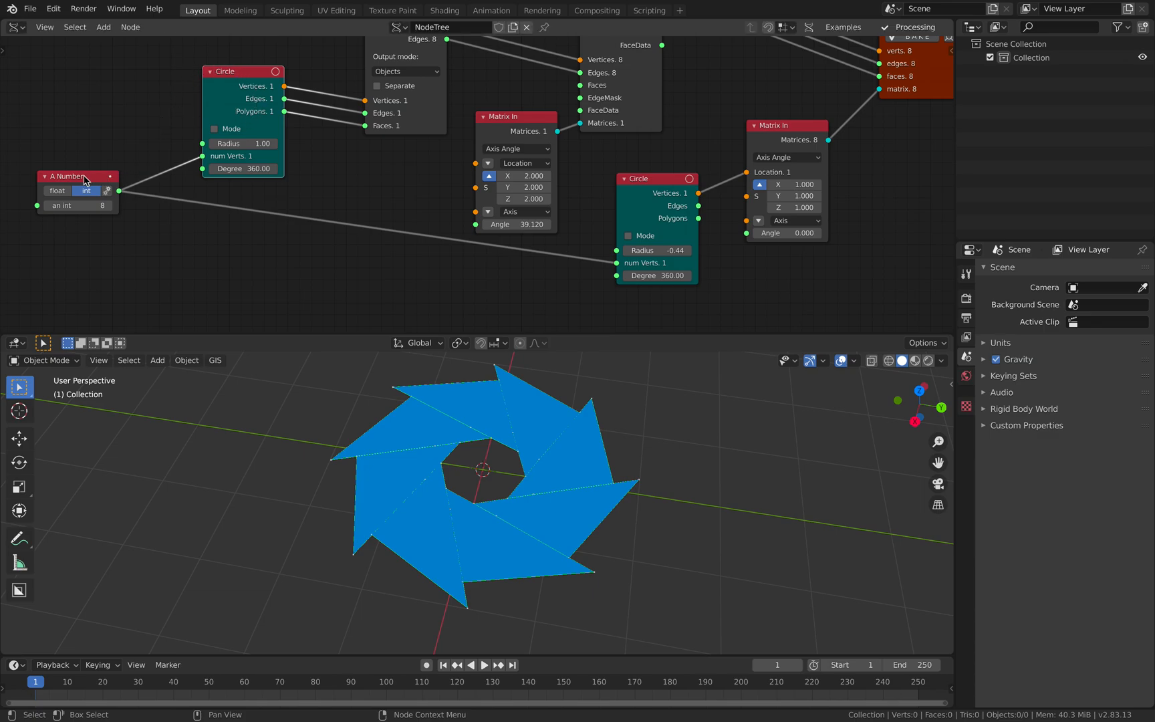
{"action": "left_click_drag", "start_coordinate": [92, 178], "coordinate": [99, 184]}
{"action": "middle_click_drag", "start_coordinate": [391, 229], "coordinate": [382, 224]}
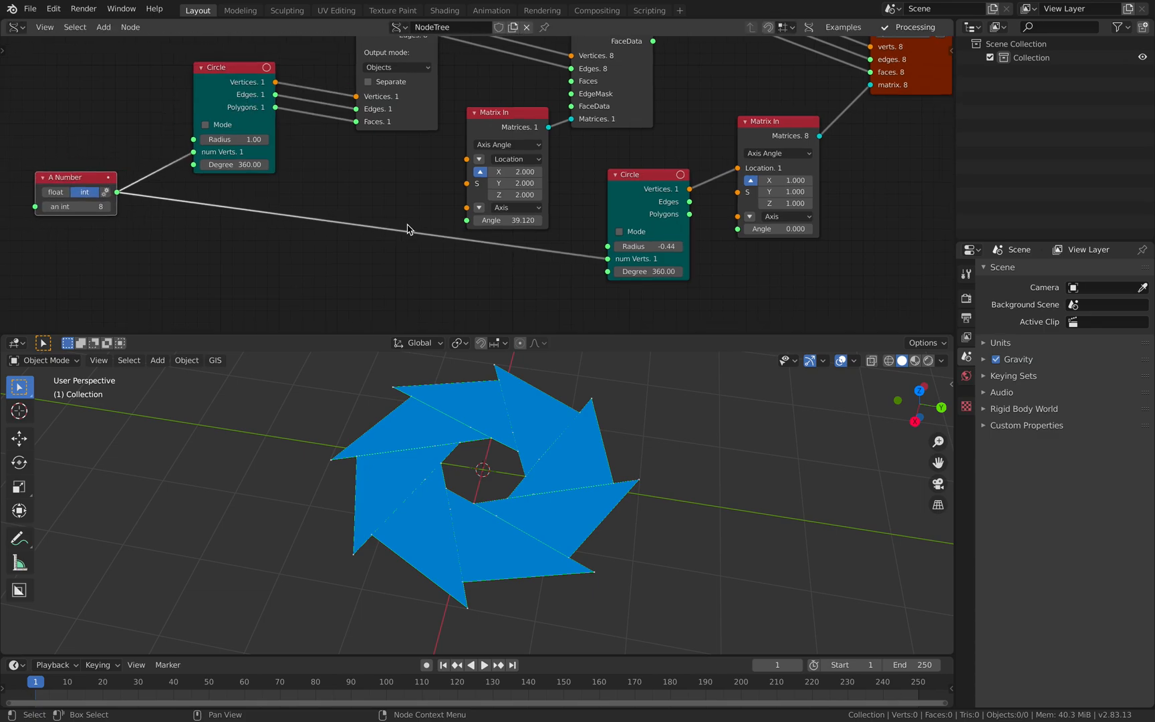
Set the first Matrix In's angle to 39.300 and save the file
{"action": "left_click_drag", "start_coordinate": [507, 220], "coordinate": [459, 220]}
{"action": "scroll", "coordinate": [542, 515], "scroll_direction": "up", "scroll_amount": 3}
{"action": "middle_click_drag", "start_coordinate": [554, 529], "coordinate": [445, 505]}
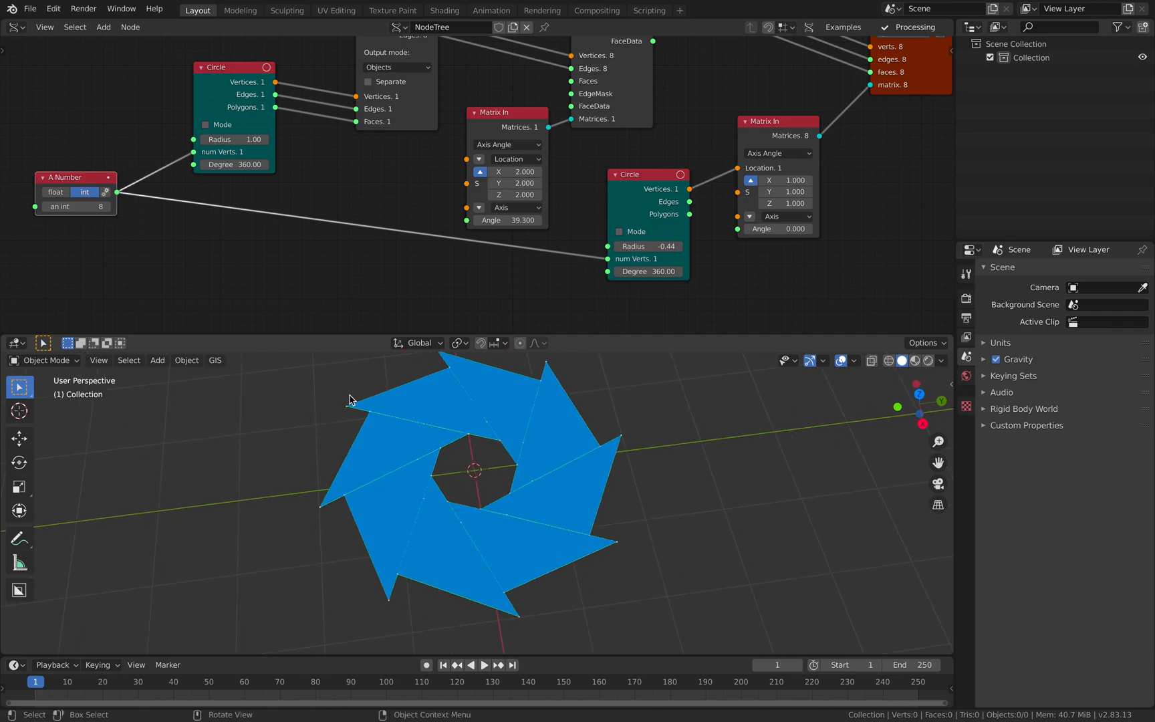
{"action": "middle_click_drag", "start_coordinate": [348, 402], "coordinate": [327, 364]}
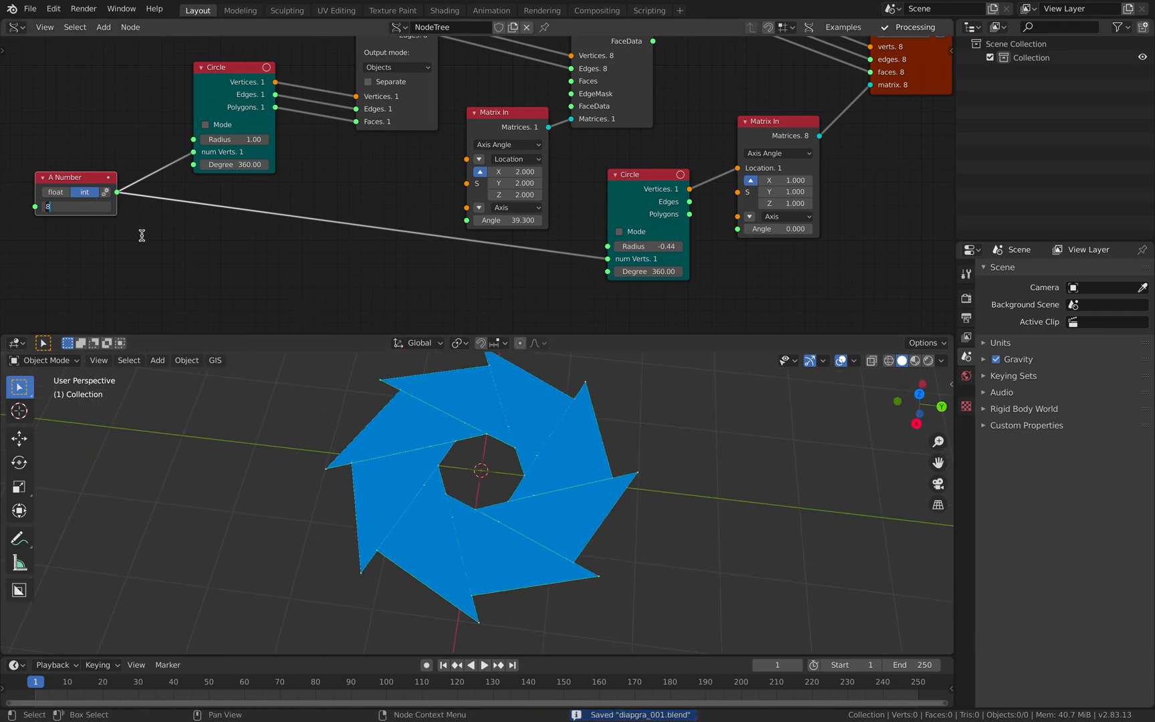
Set the integer A Number to 5 to try a five-blade version of the shutter
{"action": "type", "text": "5"}
{"action": "key", "text": "Return"}
{"action": "middle_click_drag", "start_coordinate": [564, 479], "coordinate": [570, 506]}
{"action": "scroll", "coordinate": [508, 247], "scroll_direction": "up", "scroll_amount": 2}
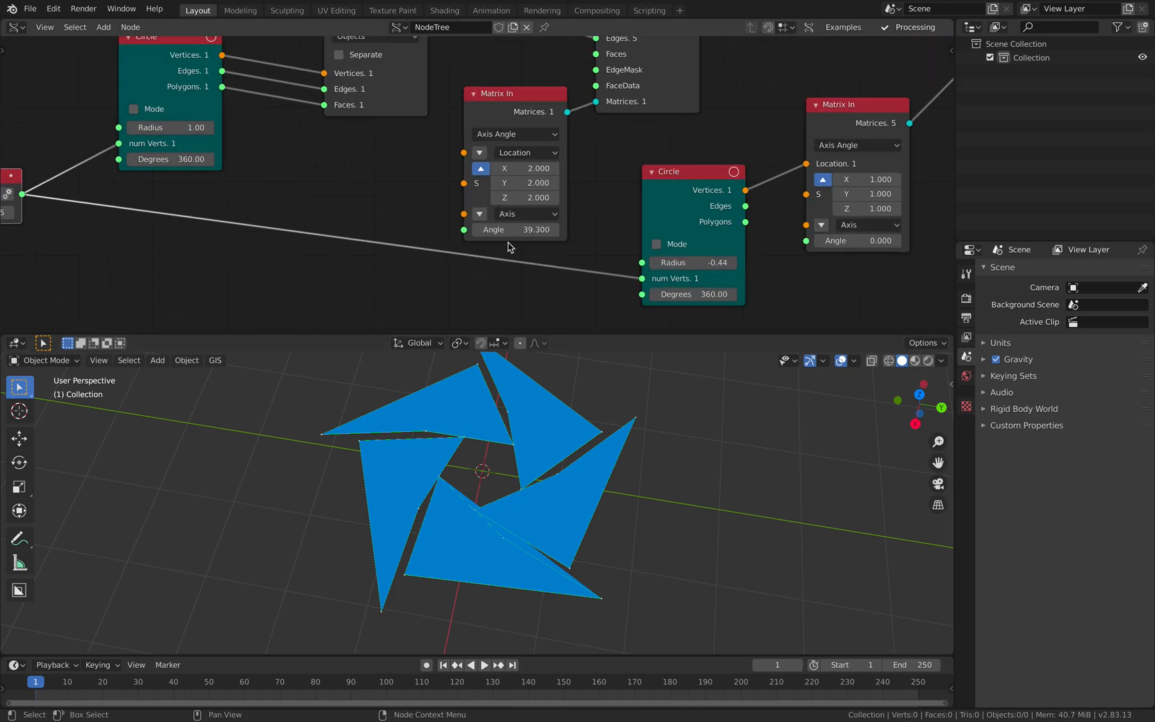
Set the first Matrix In's angle to 30.420 and the second Circle's radius to -0.26
{"action": "left_click_drag", "start_coordinate": [518, 229], "coordinate": [495, 229]}
{"action": "mouse_move", "coordinate": [542, 431]}
{"action": "middle_mouse_down"}
{"action": "mouse_move", "coordinate": [534, 433]}
{"action": "mouse_move", "coordinate": [575, 421]}
{"action": "mouse_move", "coordinate": [543, 427]}
{"action": "middle_mouse_up"}
{"action": "left_click_drag", "start_coordinate": [703, 263], "coordinate": [628, 258]}
{"action": "scroll", "coordinate": [467, 255], "scroll_direction": "down", "scroll_amount": 3}
Duplicate the A Number node as a float of -0.12 and link it to the second Circle's Radius
{"action": "middle_click_drag", "start_coordinate": [346, 251], "coordinate": [413, 207]}
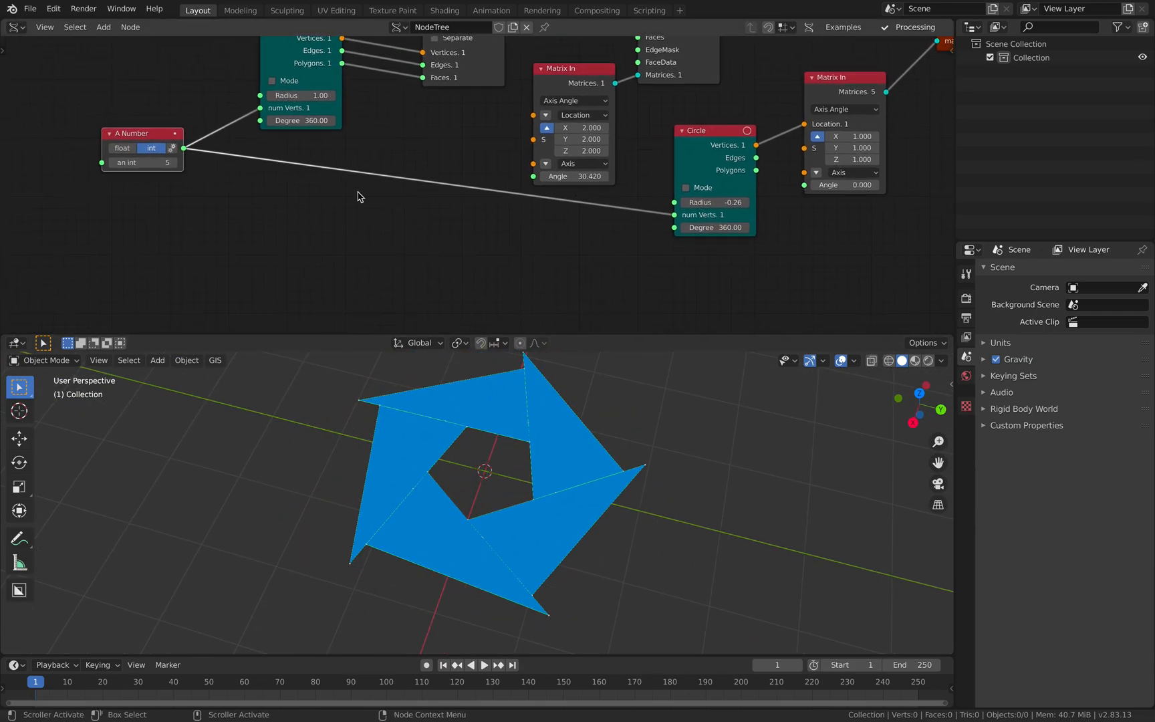
{"action": "key", "text": "shift+d"}
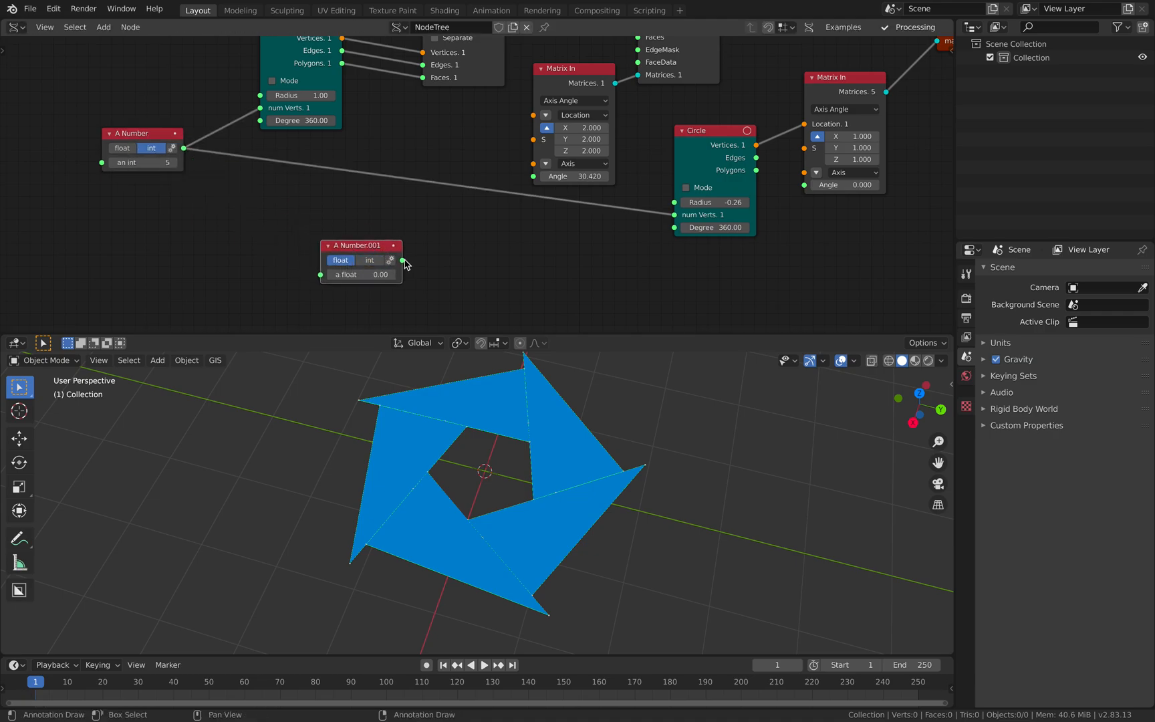
{"action": "left_click_drag", "start_coordinate": [669, 208], "coordinate": [674, 201]}
{"action": "left_click_drag", "start_coordinate": [373, 268], "coordinate": [310, 264]}
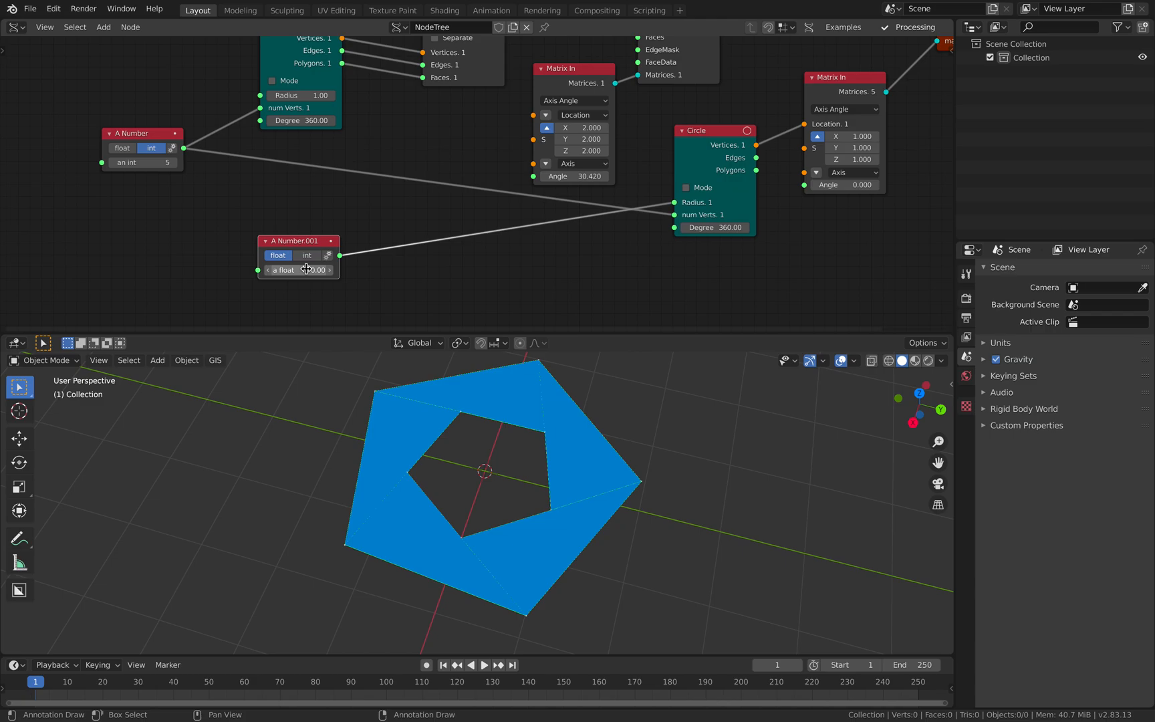
{"action": "mouse_move", "coordinate": [304, 271]}
{"action": "left_mouse_down"}
{"action": "mouse_move", "coordinate": [278, 271]}
{"action": "mouse_move", "coordinate": [299, 272]}
{"action": "left_mouse_up"}
{"action": "middle_click_drag", "start_coordinate": [304, 234], "coordinate": [321, 234]}
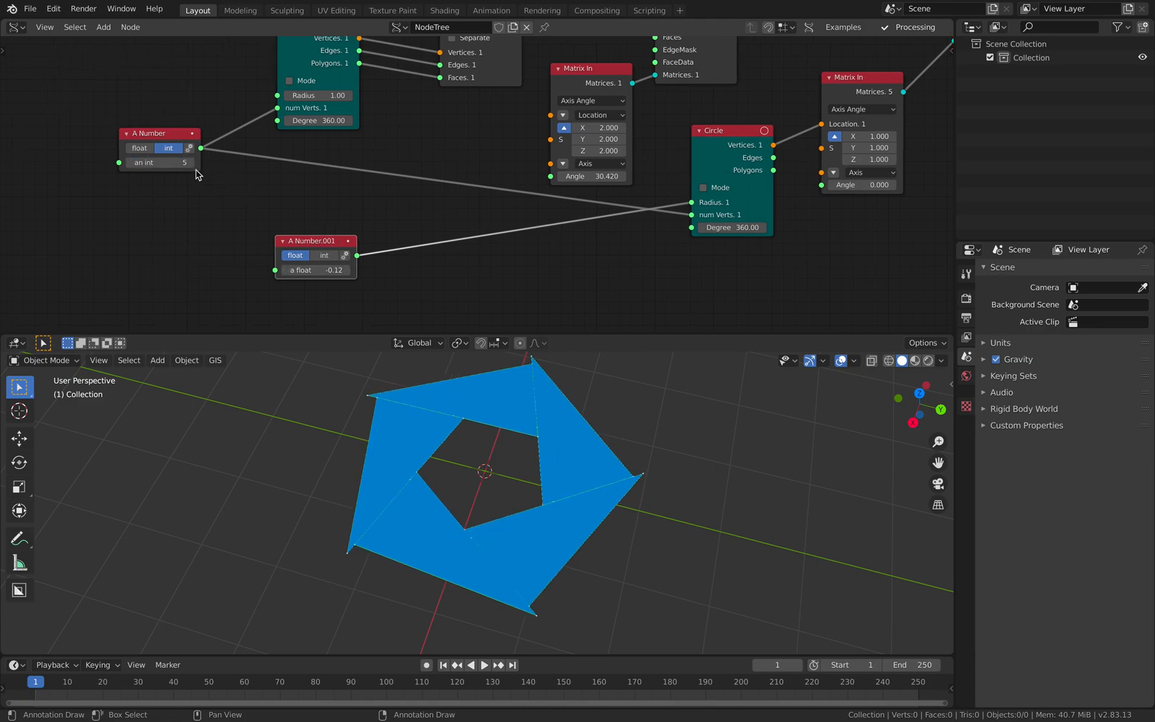
Set the float A Number that drives the second Circle's radius to 0.24
{"action": "key", "text": "Return"}
{"action": "mouse_move", "coordinate": [324, 261]}
{"action": "left_mouse_down"}
{"action": "mouse_move", "coordinate": [359, 269]}
{"action": "mouse_move", "coordinate": [340, 270]}
{"action": "left_mouse_up"}
{"action": "middle_click_drag", "start_coordinate": [452, 254], "coordinate": [440, 261]}
Set the first Matrix In's angle to 41.580 and the integer A Number to 12
{"action": "left_click_drag", "start_coordinate": [578, 184], "coordinate": [608, 183]}
{"action": "middle_click_drag", "start_coordinate": [459, 211], "coordinate": [431, 224]}
{"action": "scroll", "coordinate": [432, 224], "scroll_direction": "up", "scroll_amount": 2}
{"action": "middle_click_drag", "start_coordinate": [298, 165], "coordinate": [378, 178]}
{"action": "left_click", "coordinate": [164, 155]}
{"action": "middle_click_drag", "start_coordinate": [686, 212], "coordinate": [576, 206]}
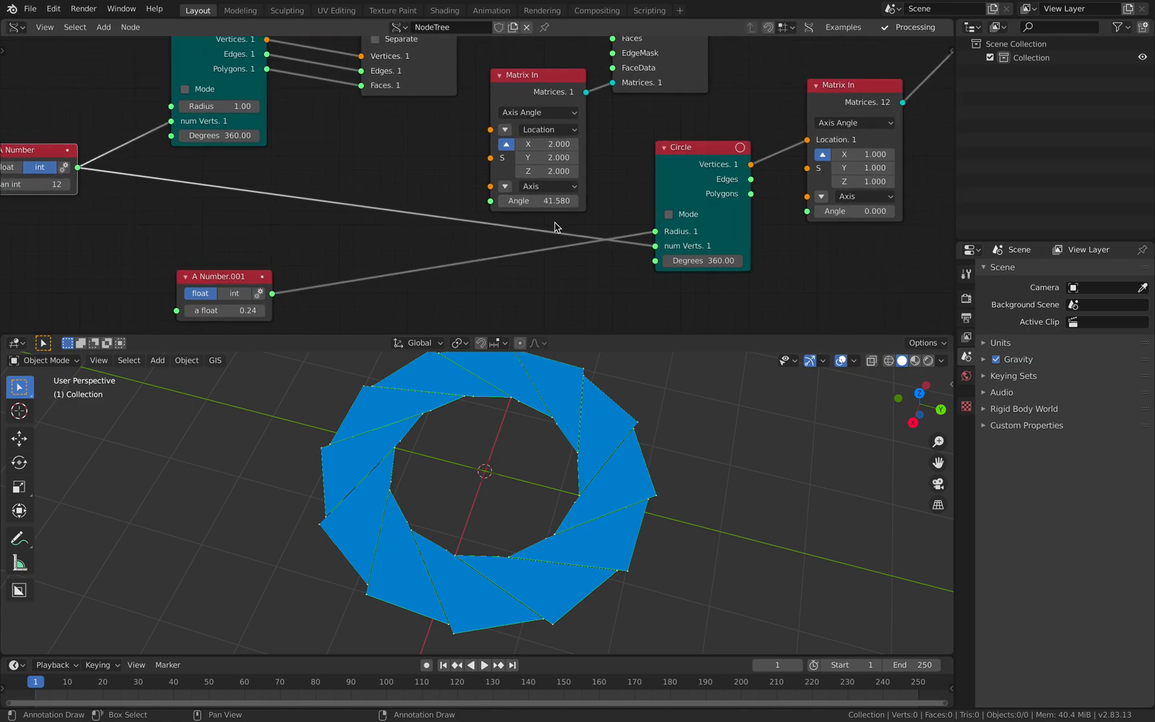
Set the first Matrix In's angle to 45.780 and the float A Number to -0.06, and save the file
{"action": "scroll", "coordinate": [576, 206], "scroll_direction": "up", "scroll_amount": 2}
{"action": "scroll", "coordinate": [516, 215], "scroll_direction": "down", "scroll_amount": 2}
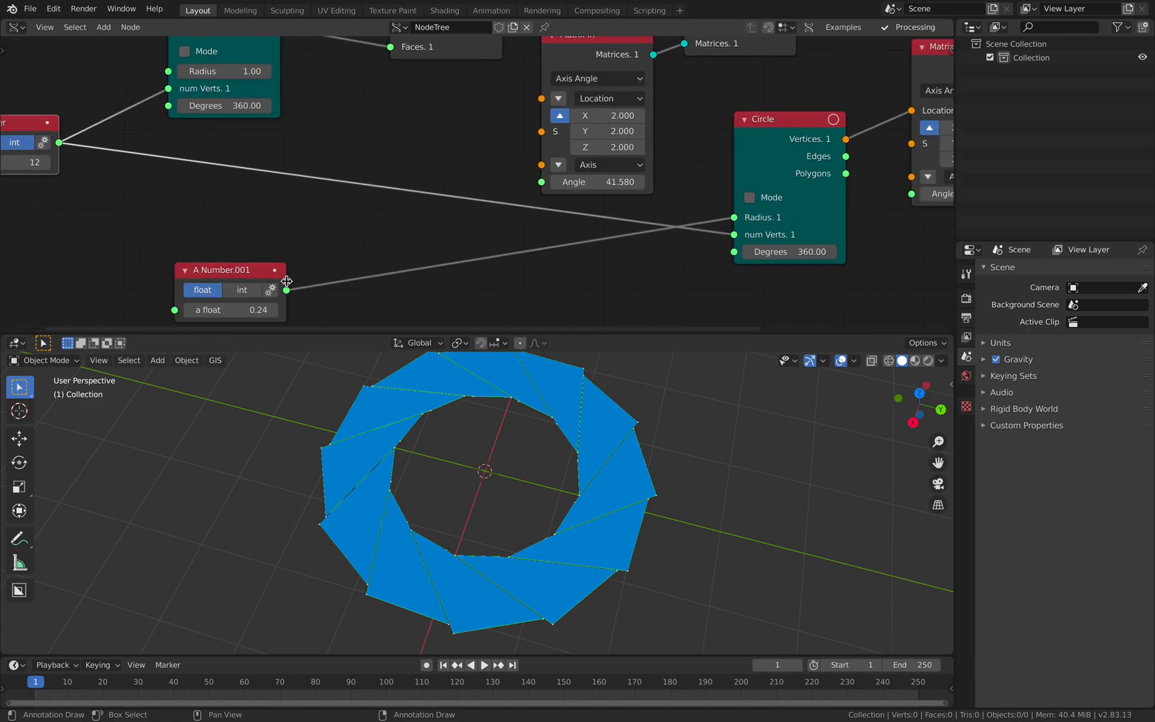
{"action": "middle_click_drag", "start_coordinate": [482, 460], "coordinate": [470, 513]}
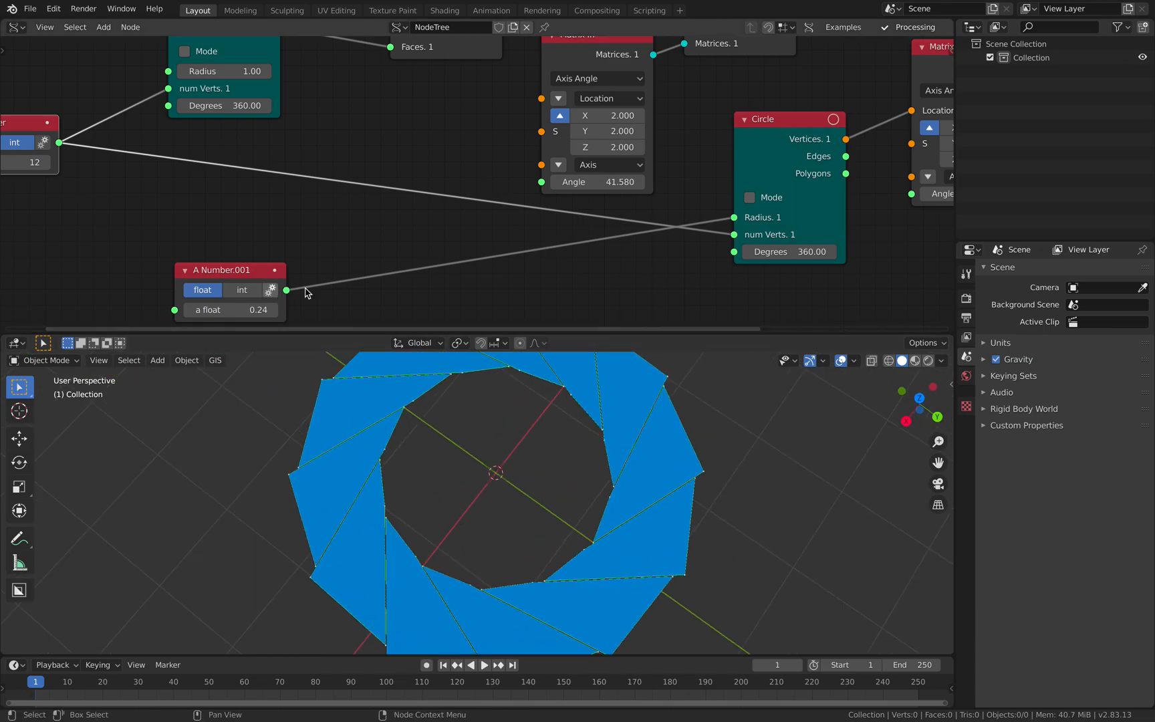
{"action": "middle_click_drag", "start_coordinate": [697, 188], "coordinate": [683, 184]}
{"action": "mouse_move", "coordinate": [588, 177]}
{"action": "left_mouse_down"}
{"action": "mouse_move", "coordinate": [628, 177]}
{"action": "mouse_move", "coordinate": [587, 177]}
{"action": "left_mouse_up"}
{"action": "middle_click_drag", "start_coordinate": [528, 568], "coordinate": [519, 516]}
{"action": "mouse_move", "coordinate": [221, 305]}
{"action": "left_mouse_down"}
{"action": "mouse_move", "coordinate": [180, 305]}
{"action": "mouse_move", "coordinate": [209, 304]}
{"action": "left_mouse_up"}
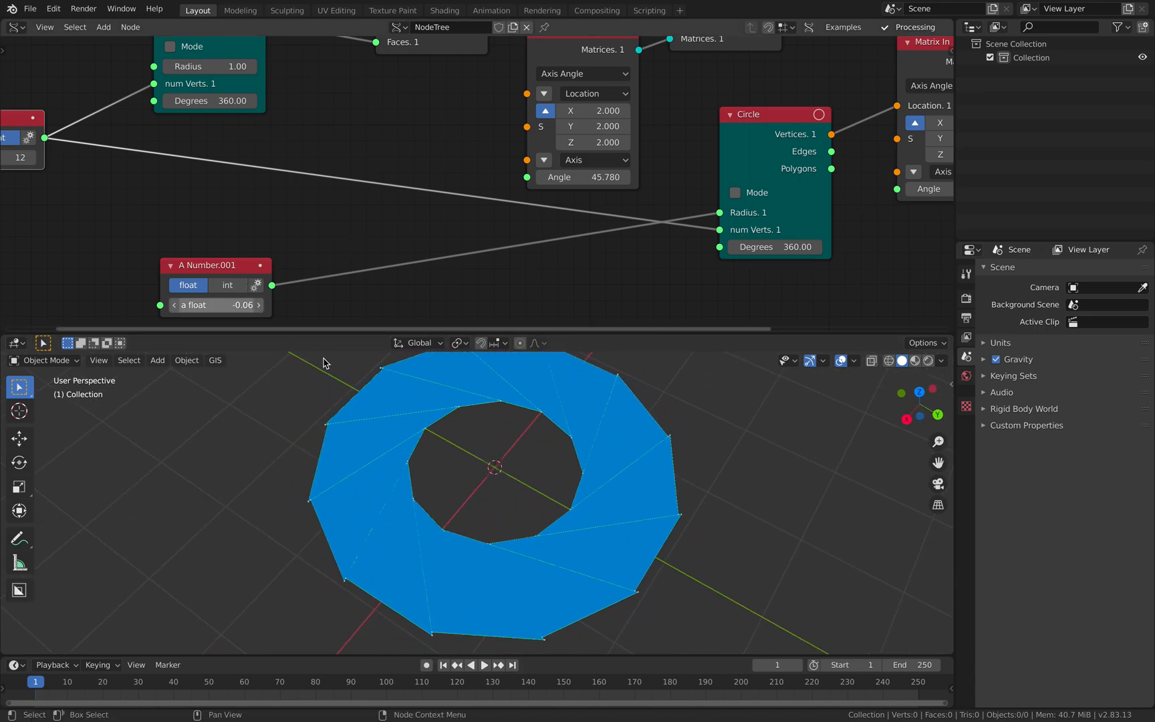
{"action": "middle_click_drag", "start_coordinate": [556, 503], "coordinate": [523, 504]}
{"action": "scroll", "coordinate": [597, 271], "scroll_direction": "down", "scroll_amount": 1}
Move the Temporal Viewer and Extrude Edges Mk2 nodes to make room between the nodes
{"action": "middle_click_drag", "start_coordinate": [597, 271], "coordinate": [426, 297]}
{"action": "middle_click_drag", "start_coordinate": [664, 118], "coordinate": [457, 252]}
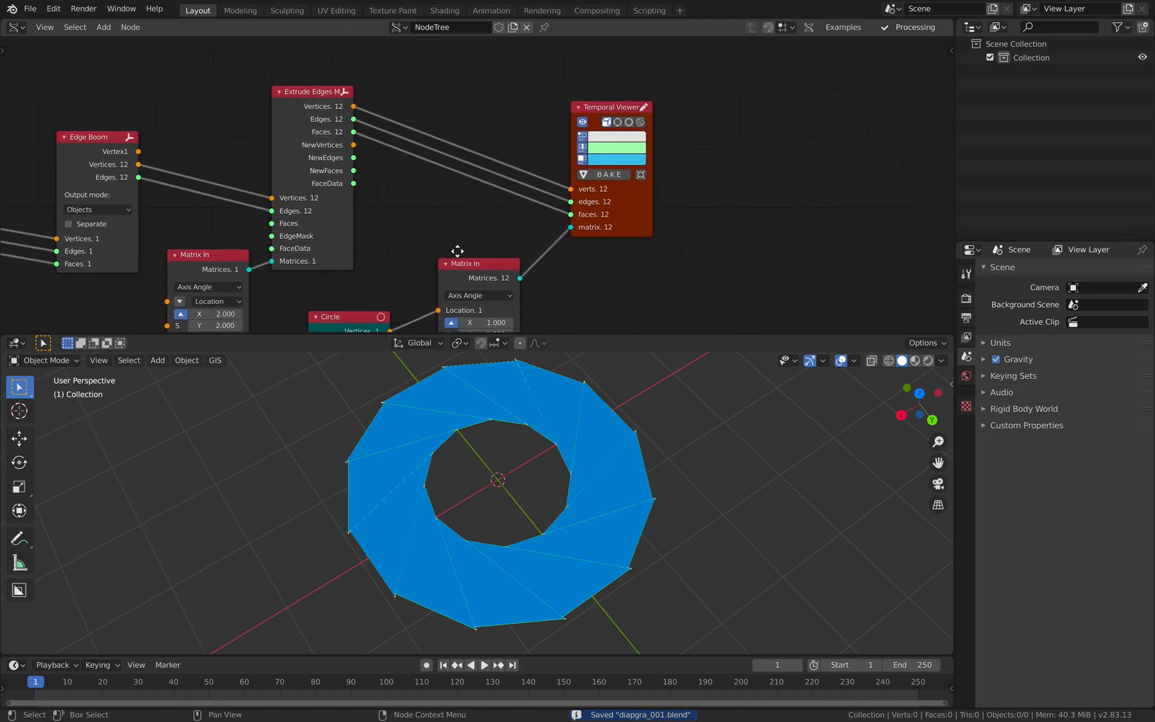
{"action": "left_click_drag", "start_coordinate": [578, 226], "coordinate": [708, 190]}
{"action": "left_click_drag", "start_coordinate": [325, 105], "coordinate": [390, 77]}
Delete the Temporal Viewer and add a Viewer BMesh node in its place
{"action": "left_click", "coordinate": [759, 182]}
{"action": "key", "text": "x"}
{"action": "key", "text": "shift+a"}
{"action": "left_click", "coordinate": [687, 163]}
{"action": "type", "text": "bmes"}
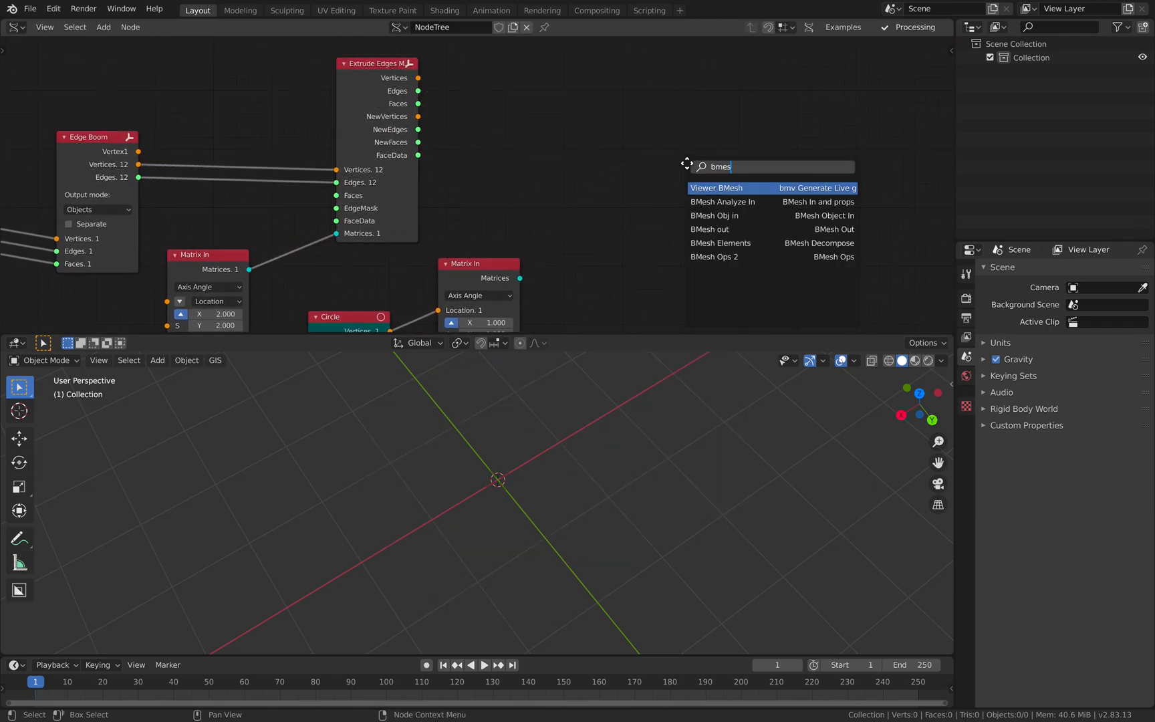
{"action": "key", "text": "Return"}
{"action": "left_click", "coordinate": [644, 61]}
Link Extrude Edges Mk2's Vertices, Edges and Faces and the second Matrix In's Matrices into the BMesh viewer
{"action": "key", "text": "f"}
{"action": "left_click", "coordinate": [562, 241]}
{"action": "left_click_drag", "start_coordinate": [650, 228], "coordinate": [647, 228]}
{"action": "left_click_drag", "start_coordinate": [687, 213], "coordinate": [689, 219]}
Enable Merge on the BMesh viewer to combine the blades into a single object
{"action": "middle_click_drag", "start_coordinate": [522, 250], "coordinate": [618, 104]}
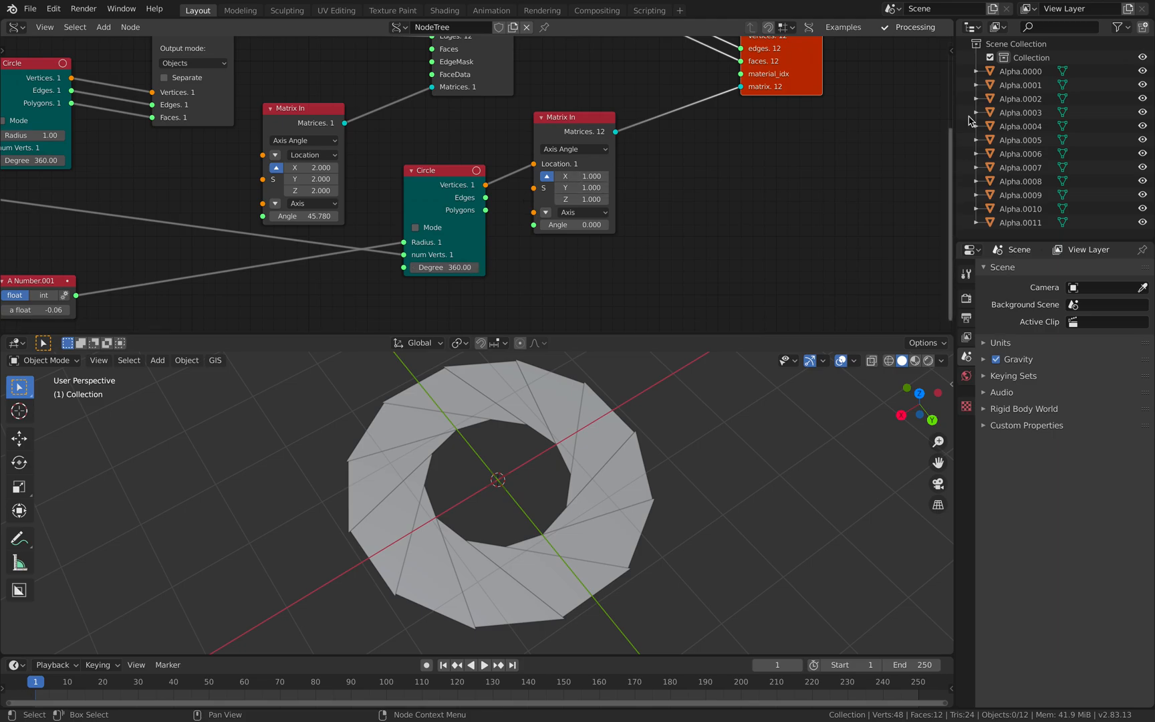
{"action": "middle_click_drag", "start_coordinate": [767, 143], "coordinate": [715, 219]}
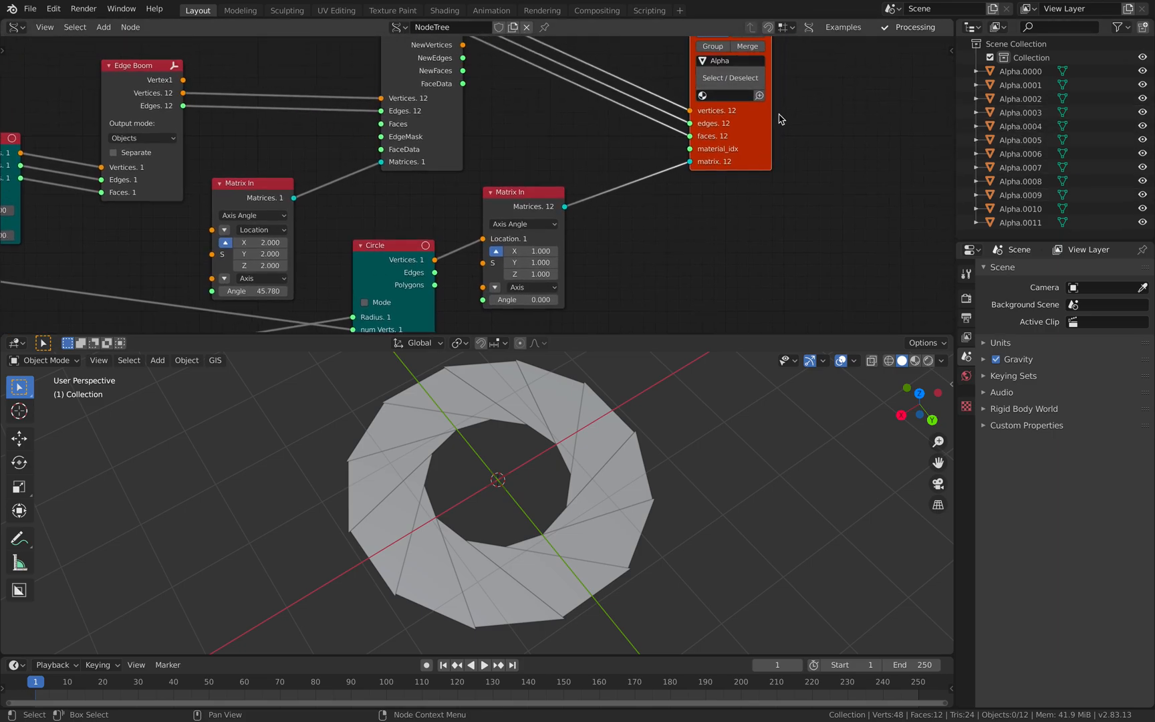
{"action": "middle_click_drag", "start_coordinate": [788, 120], "coordinate": [770, 161]}
{"action": "left_click", "coordinate": [733, 93]}
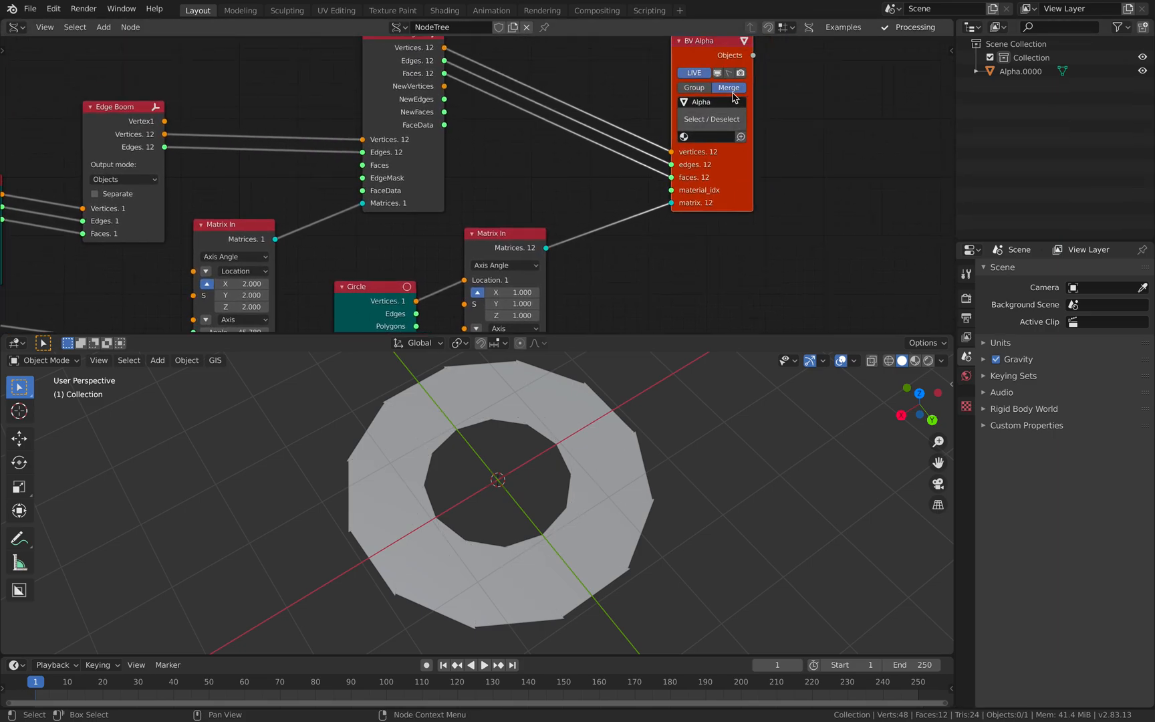
Adjust the float A Number that drives the second Circle's radius, and disable Merge on the BMesh viewer
{"action": "middle_click_drag", "start_coordinate": [584, 294], "coordinate": [613, 214]}
{"action": "middle_click_drag", "start_coordinate": [273, 298], "coordinate": [374, 239]}
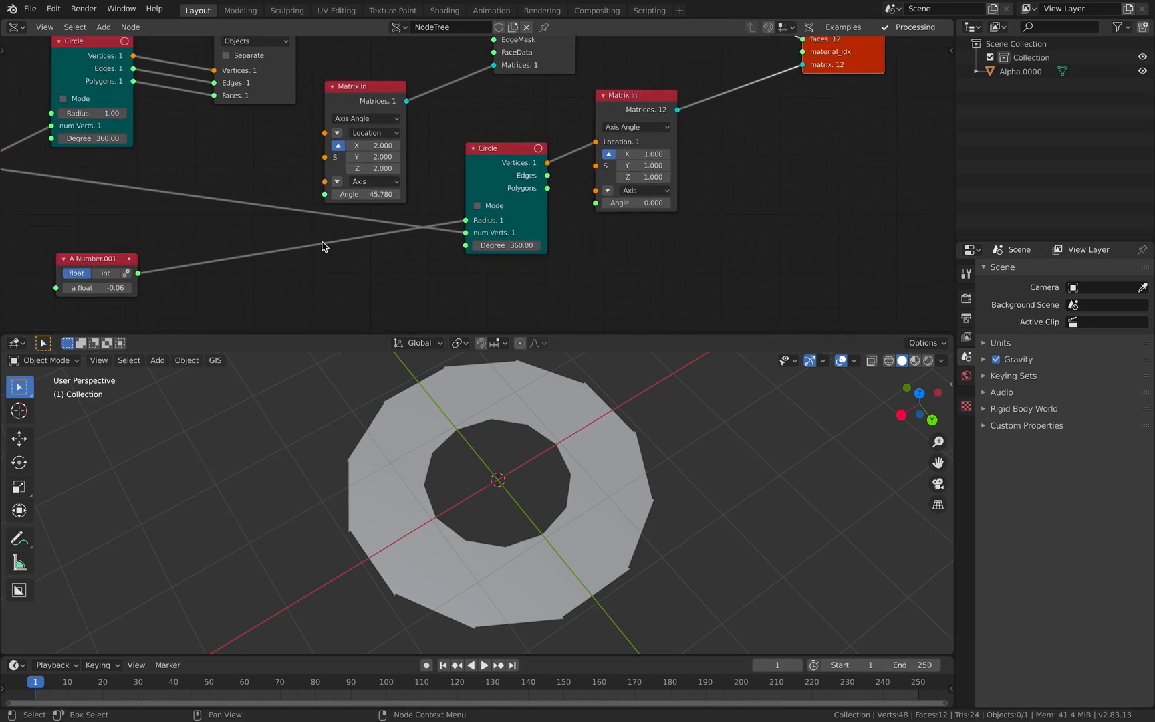
{"action": "left_click_drag", "start_coordinate": [162, 256], "coordinate": [300, 281]}
{"action": "middle_click_drag", "start_coordinate": [501, 127], "coordinate": [323, 310]}
{"action": "left_click", "coordinate": [681, 133]}
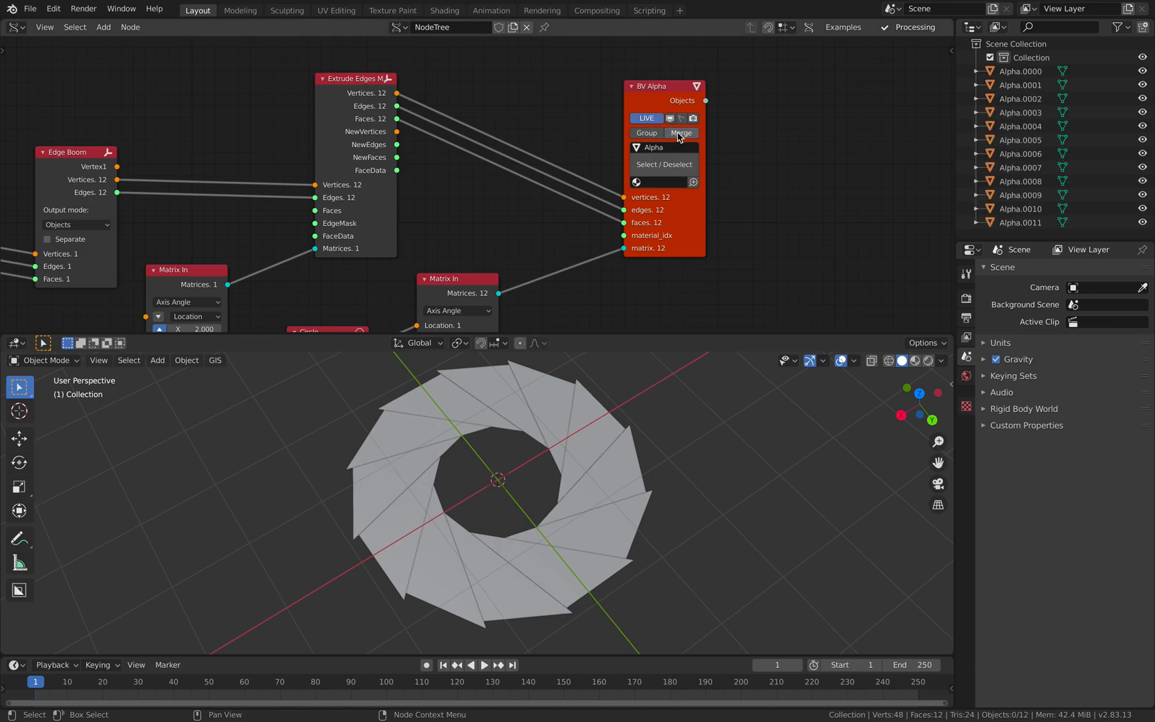
Save the file and turn on the Face Orientation overlay to check the blades' normals
{"action": "key", "text": "ctrl+s"}
{"action": "left_click", "coordinate": [645, 488]}
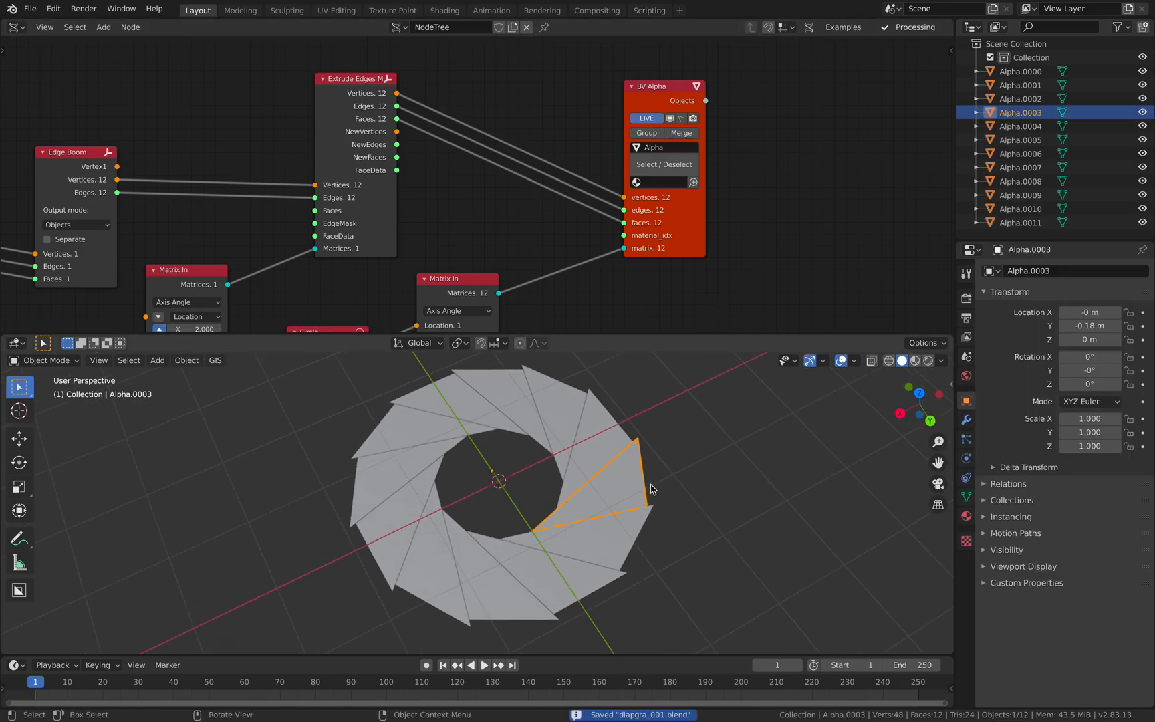
{"action": "middle_click_drag", "start_coordinate": [645, 488], "coordinate": [691, 464]}
{"action": "left_click", "coordinate": [741, 397]}
{"action": "left_click", "coordinate": [853, 361]}
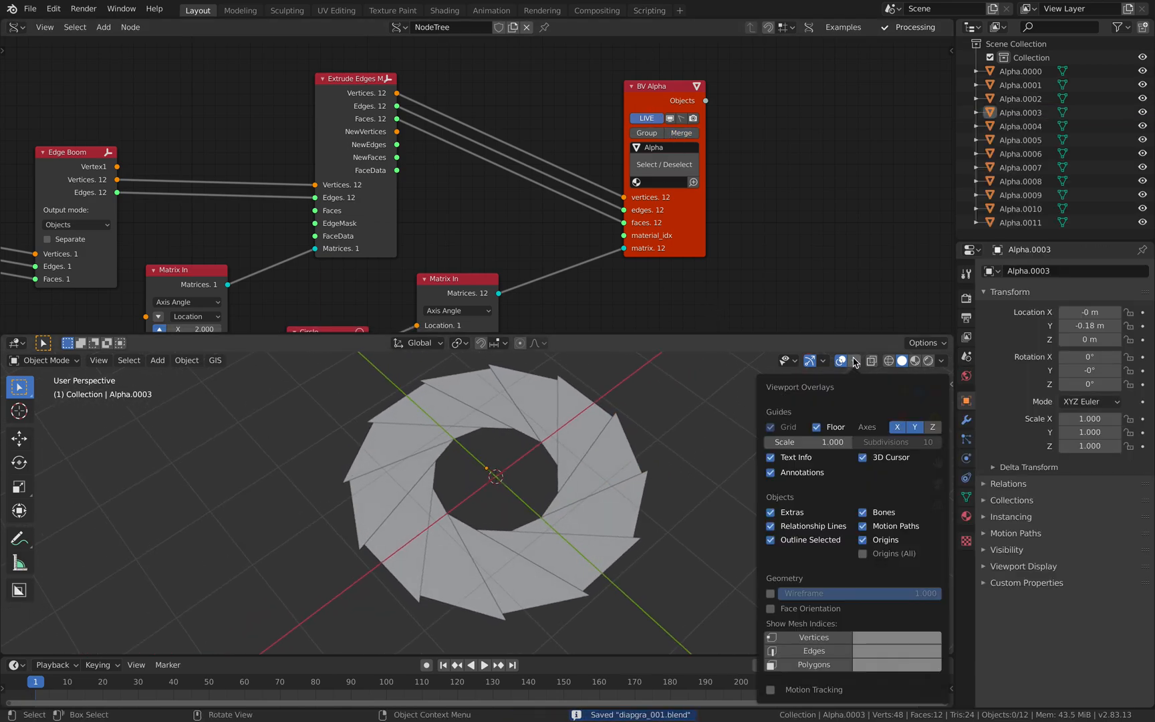
{"action": "left_click", "coordinate": [770, 608]}
{"action": "middle_click_drag", "start_coordinate": [742, 521], "coordinate": [506, 494]}
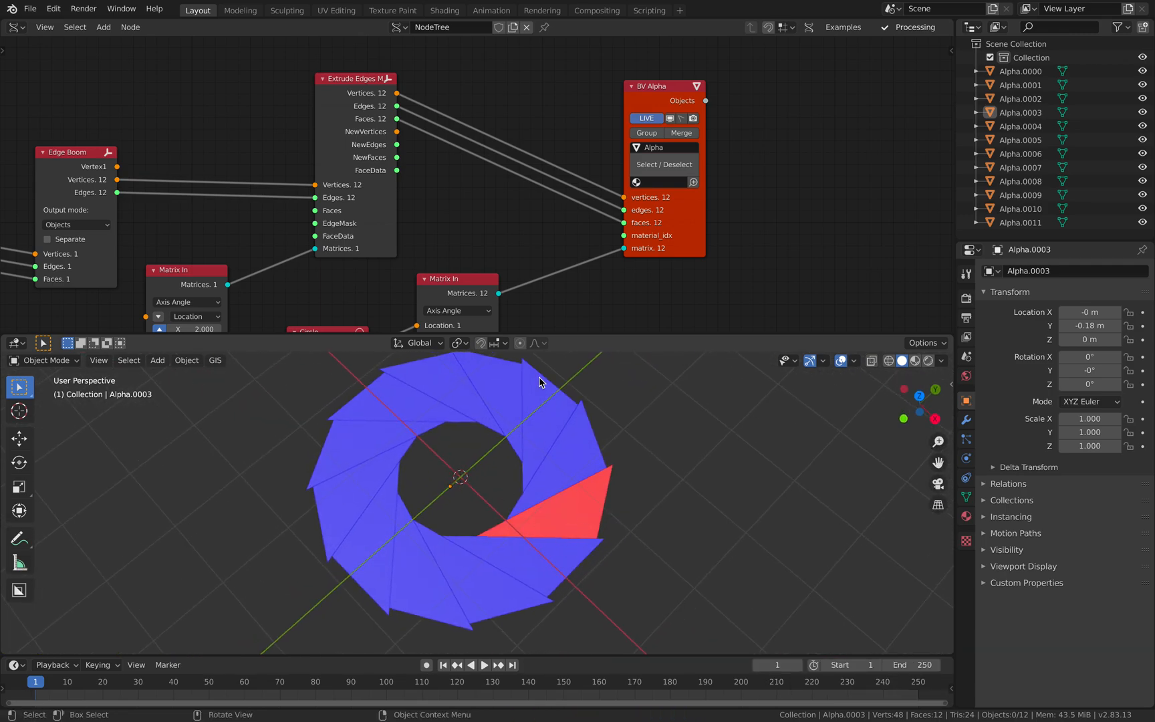
Rearrange the first Circle and Edge Boom nodes to free space below Edge Boom
{"action": "left_click", "coordinate": [352, 121]}
{"action": "middle_click_drag", "start_coordinate": [354, 120], "coordinate": [479, 116]}
{"action": "middle_click_drag", "start_coordinate": [389, 177], "coordinate": [536, 161]}
{"action": "left_click_drag", "start_coordinate": [348, 151], "coordinate": [313, 69]}
{"action": "middle_click_drag", "start_coordinate": [233, 187], "coordinate": [270, 226]}
{"action": "left_click_drag", "start_coordinate": [238, 246], "coordinate": [216, 206]}
{"action": "left_click_drag", "start_coordinate": [358, 122], "coordinate": [359, 97]}
{"action": "middle_click_drag", "start_coordinate": [492, 490], "coordinate": [497, 490]}
{"action": "middle_click_drag", "start_coordinate": [336, 254], "coordinate": [351, 227]}
Add a Polygon Boom node below the Edge Boom node
{"action": "key", "text": "shift+a"}
{"action": "left_click", "coordinate": [355, 223]}
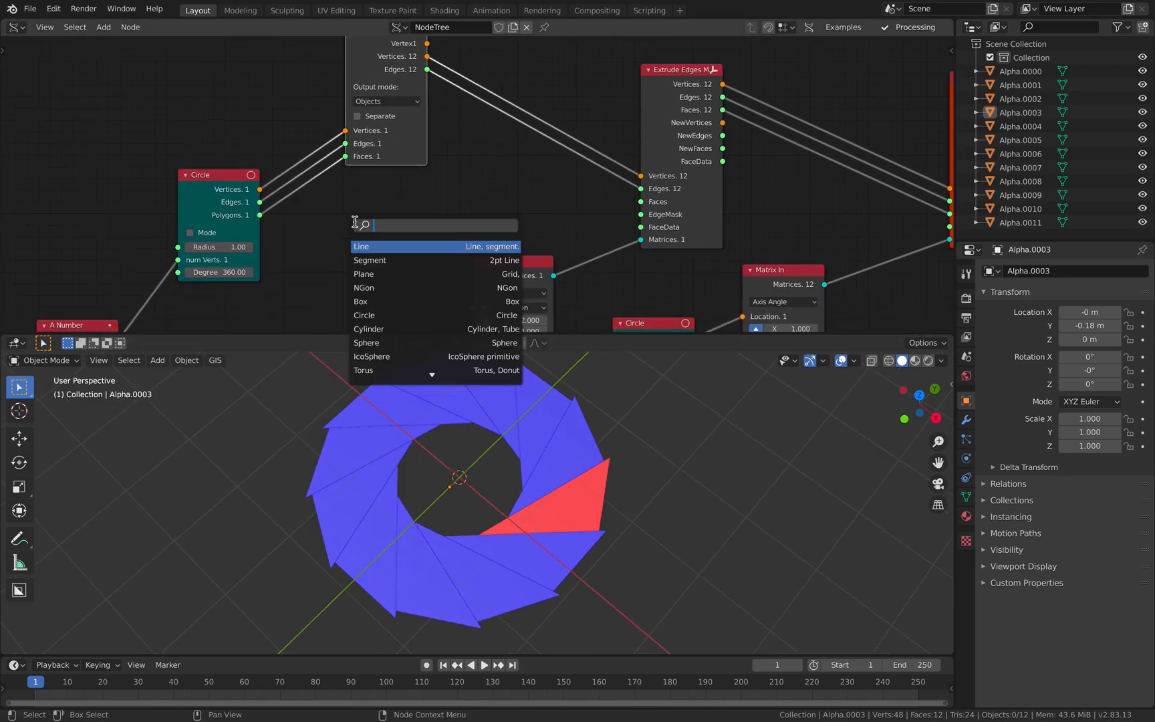
{"action": "type", "text": "polygon boom"}
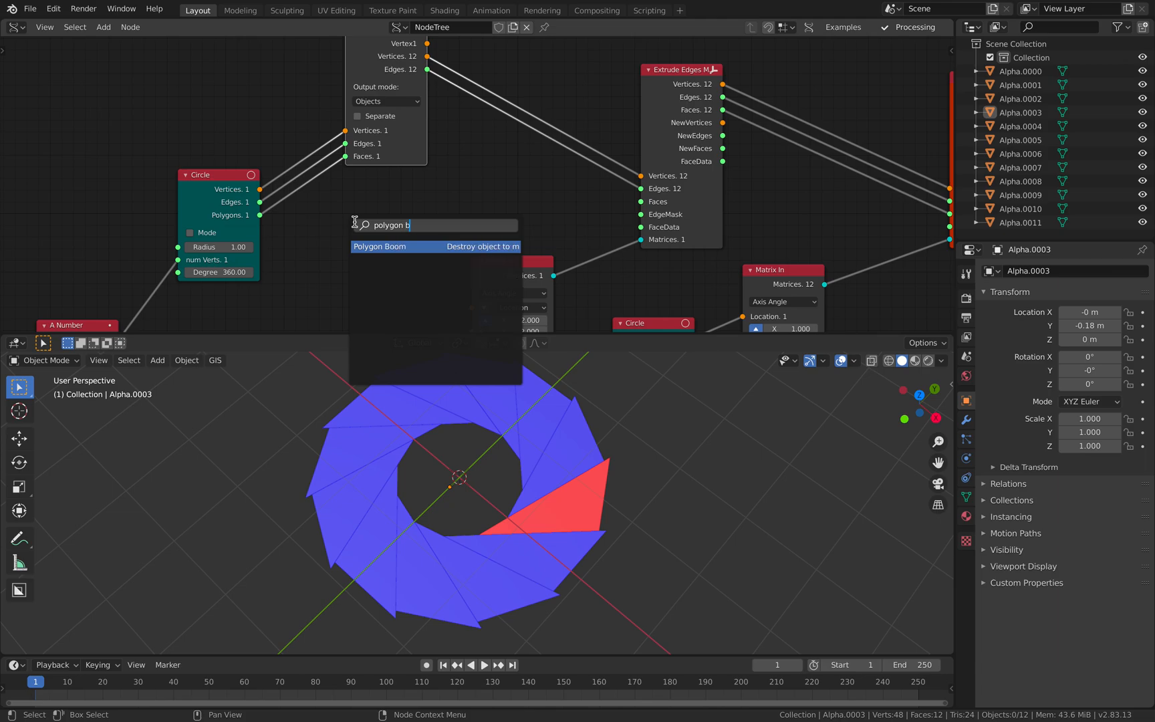
{"action": "key", "text": "Return"}
{"action": "left_click", "coordinate": [347, 203]}
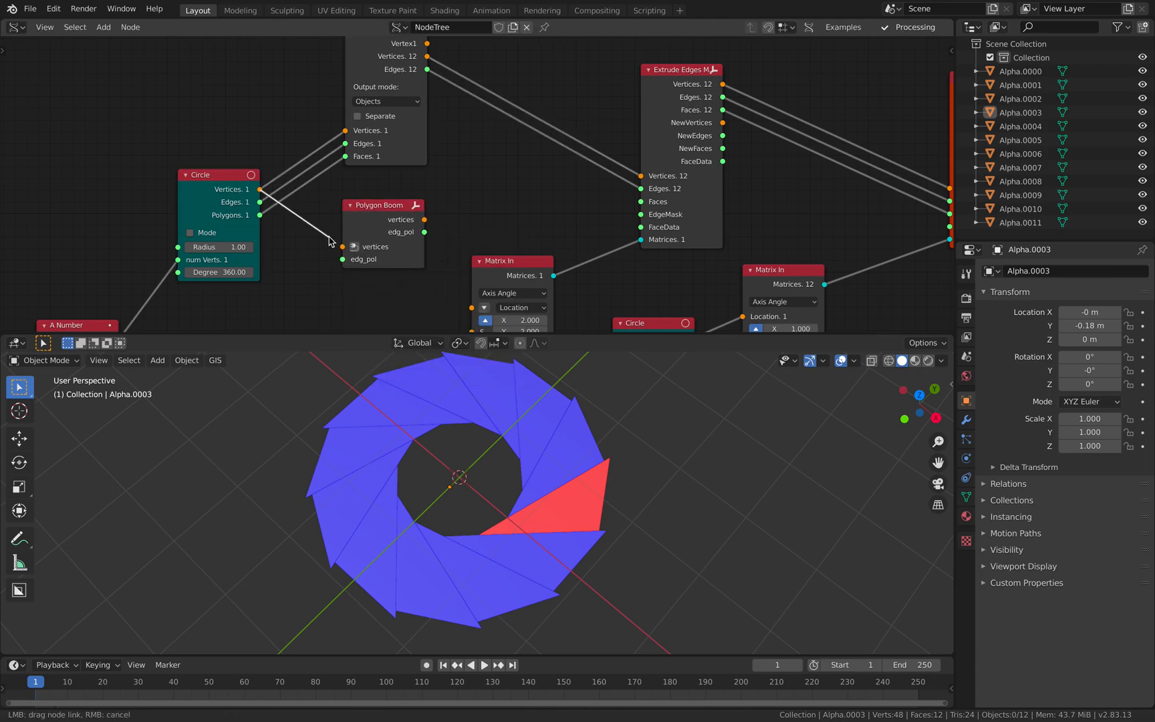
Link the first Circle's Vertices and Edges into Polygon Boom, and its outputs into Extrude Edges Mk2's Vertices and Edges in place of Edge Boom
{"action": "left_click_drag", "start_coordinate": [339, 249], "coordinate": [343, 259]}
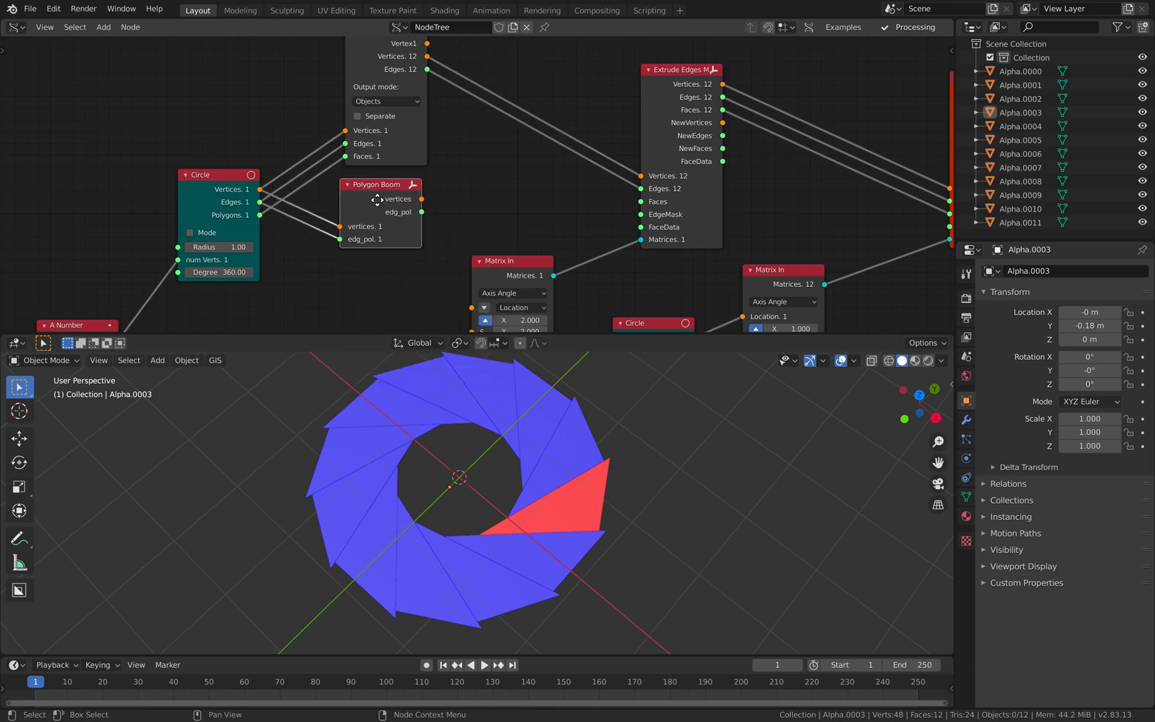
{"action": "middle_click_drag", "start_coordinate": [407, 156], "coordinate": [368, 197]}
{"action": "left_click_drag", "start_coordinate": [382, 238], "coordinate": [603, 230]}
{"action": "middle_click_drag", "start_coordinate": [601, 463], "coordinate": [539, 438]}
{"action": "middle_click_drag", "start_coordinate": [818, 215], "coordinate": [670, 202]}
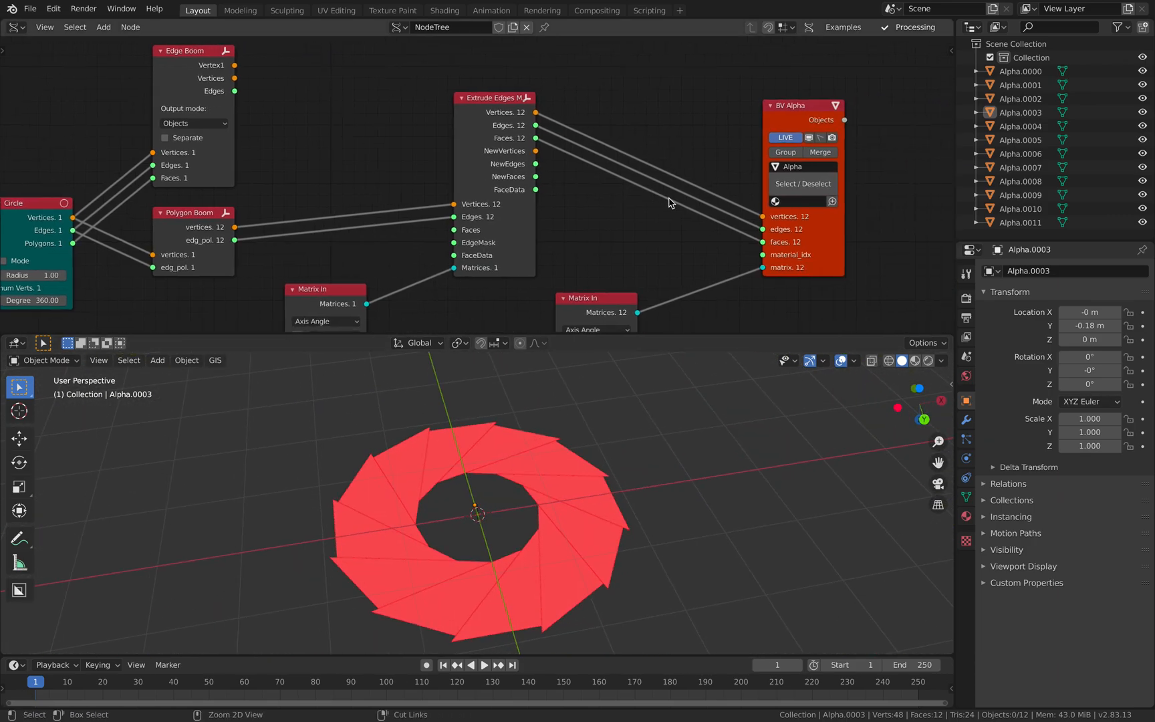
Move the BMesh viewer aside and add a Solidify node near Extrude Edges Mk2
{"action": "left_click_drag", "start_coordinate": [796, 230], "coordinate": [820, 222]}
{"action": "middle_click_drag", "start_coordinate": [601, 462], "coordinate": [551, 473]}
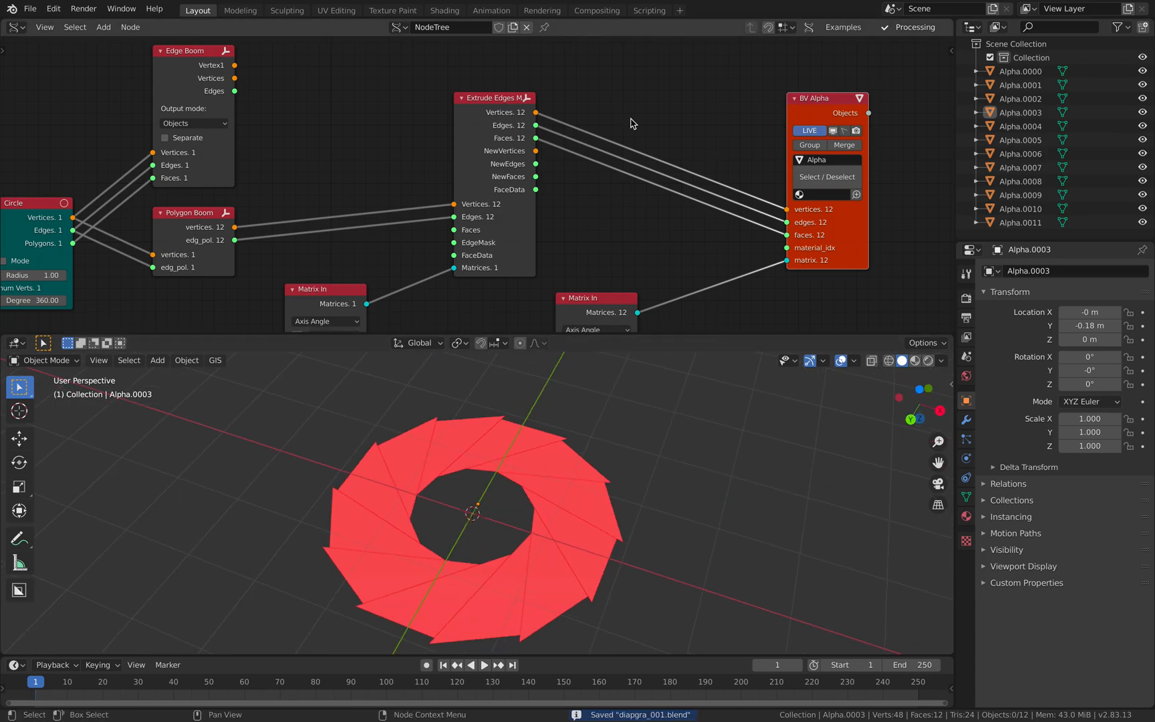
{"action": "key", "text": "alt+space"}
{"action": "type", "text": "soliu"}
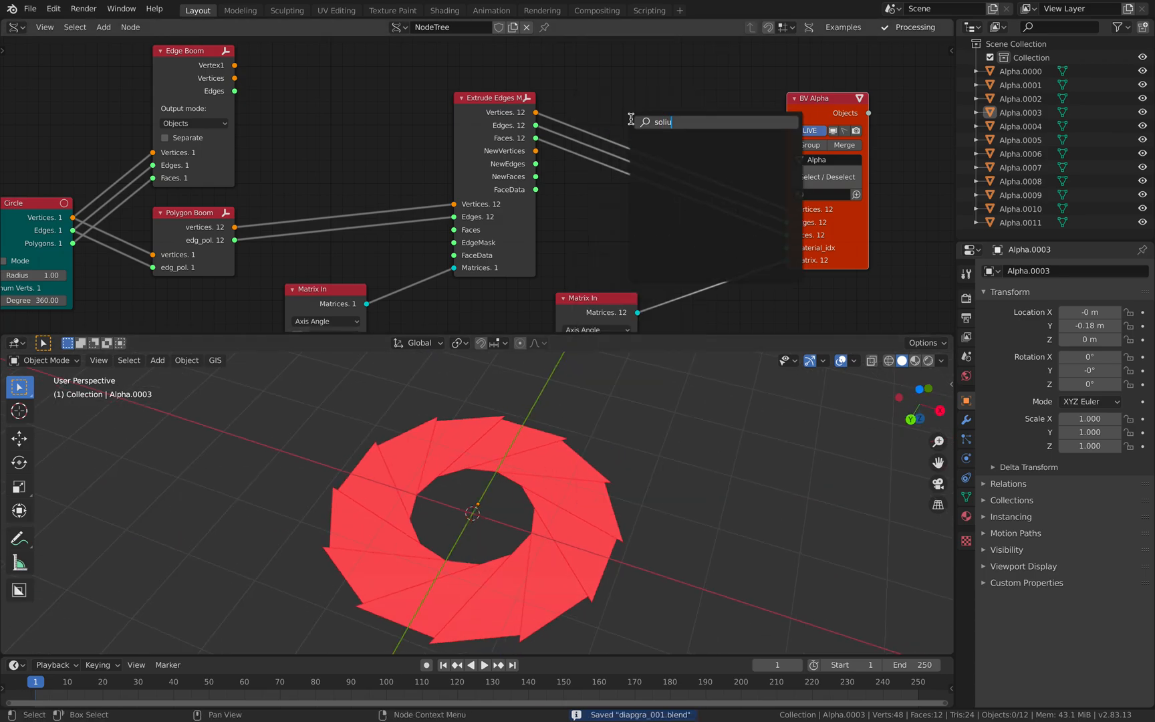
{"action": "key", "text": "BackSpace"}
{"action": "key", "text": "BackSpace"}
{"action": "type", "text": "i"}
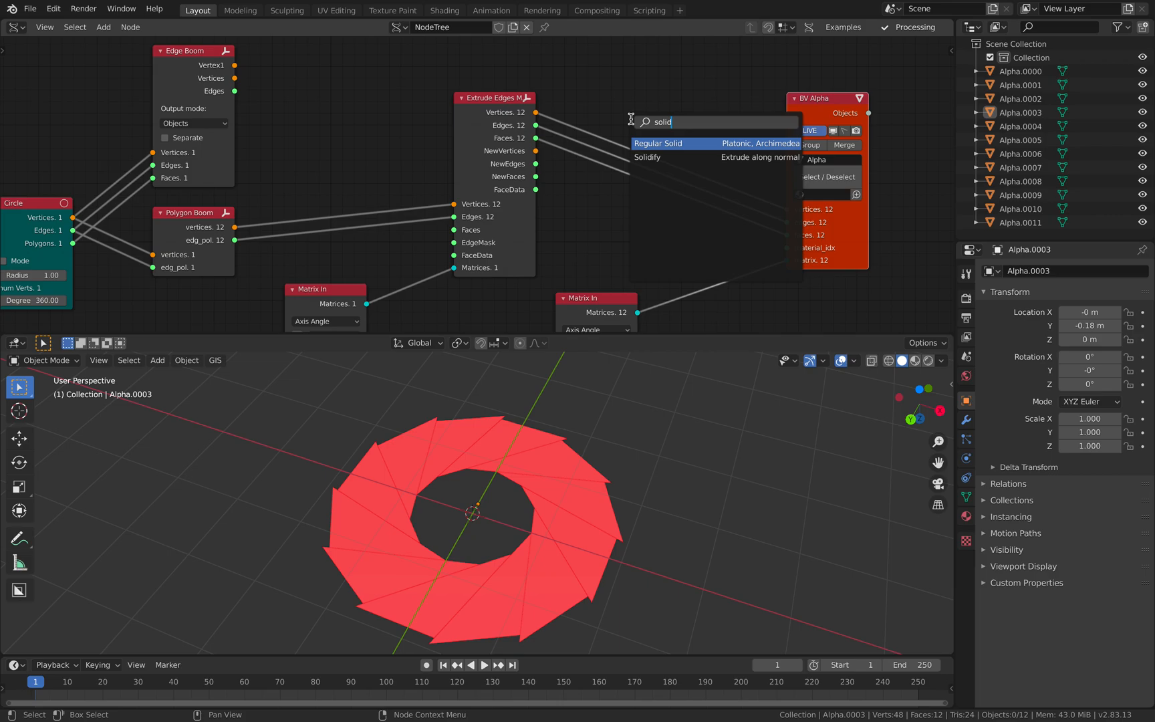
{"action": "key", "text": "Down"}
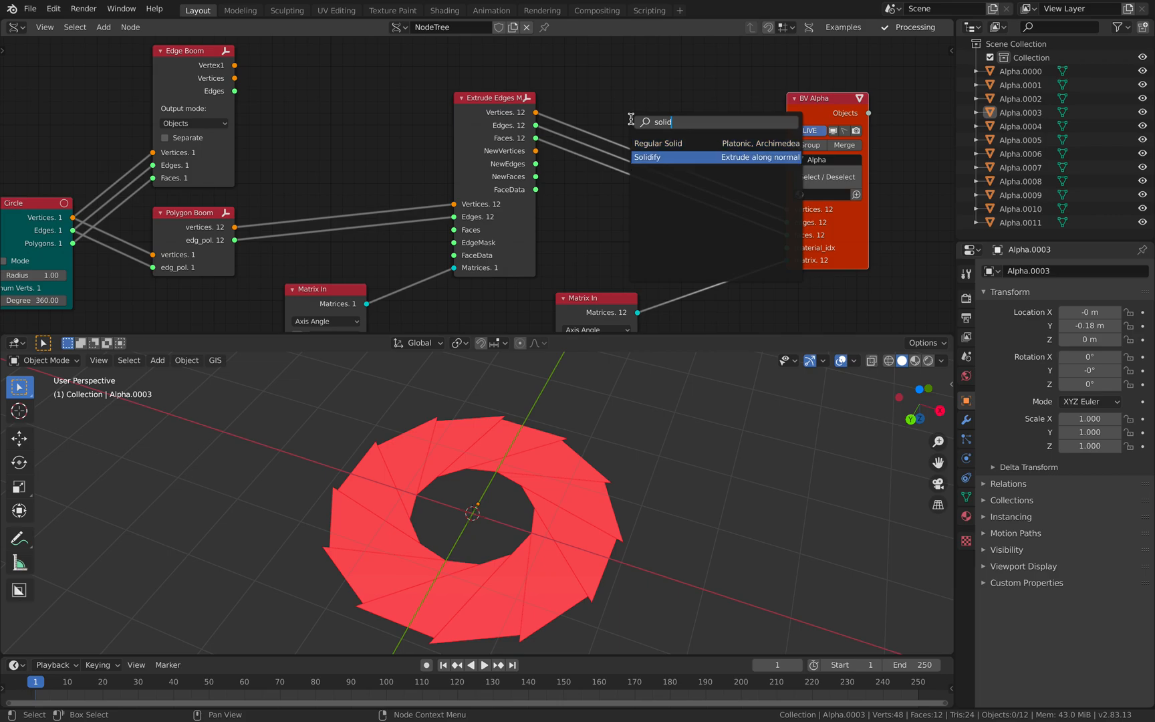
{"action": "key", "text": "Return"}
{"action": "key", "text": "g"}
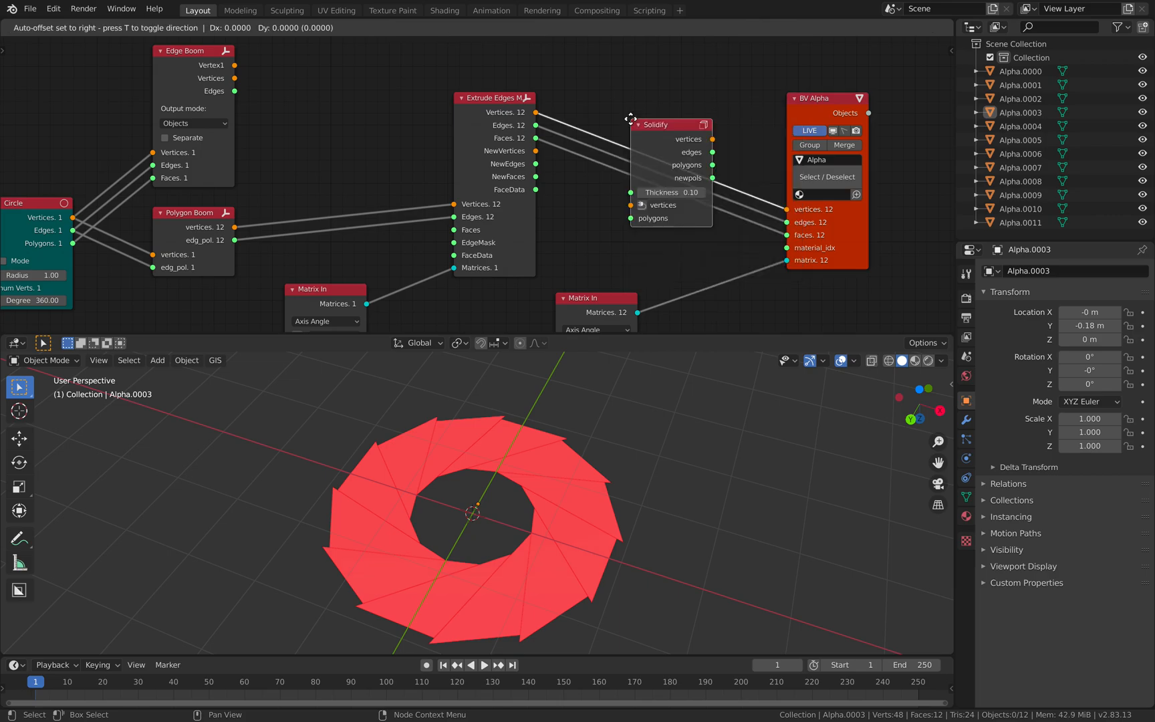
{"action": "left_click", "coordinate": [631, 292]}
Insert Solidify between Extrude Edges Mk2 and the BMesh viewer, linking vertices and faces in and vertices, edges and polygons out
{"action": "left_click", "coordinate": [520, 108]}
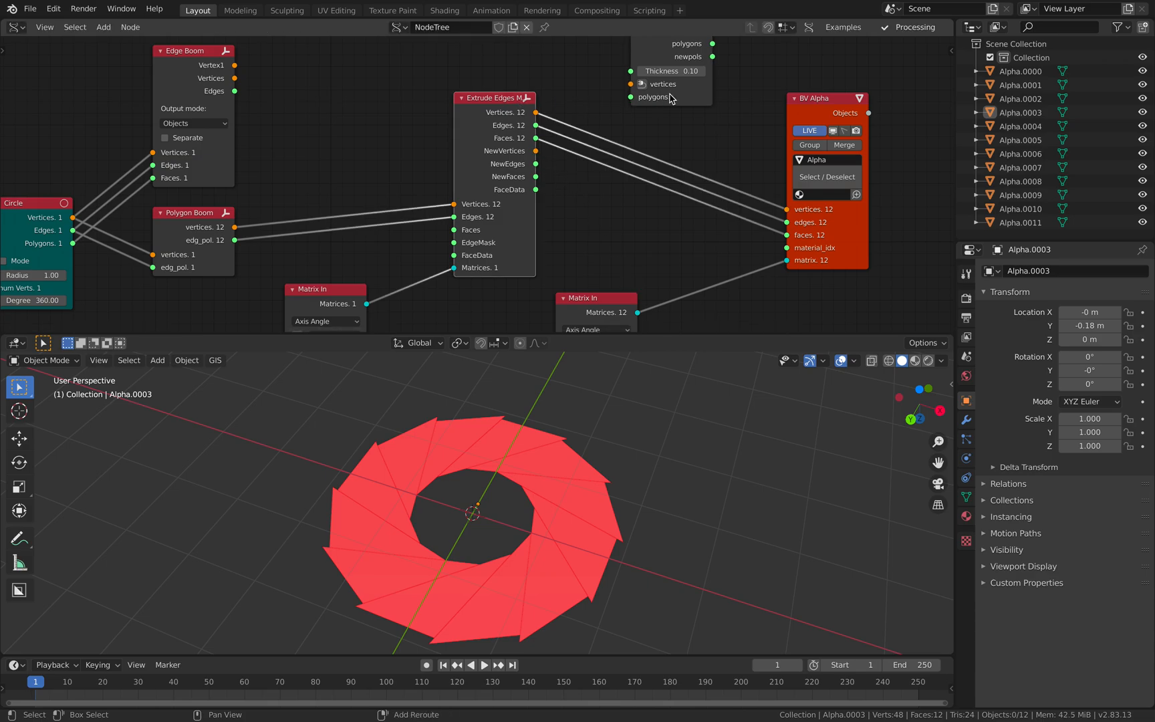
{"action": "left_click", "coordinate": [808, 105], "text": "shift"}
{"action": "key", "text": "shift+f"}
{"action": "left_click", "coordinate": [758, 104]}
Set Solidify's Thickness to 0.15 and save the file
{"action": "left_click_drag", "start_coordinate": [694, 101], "coordinate": [670, 177]}
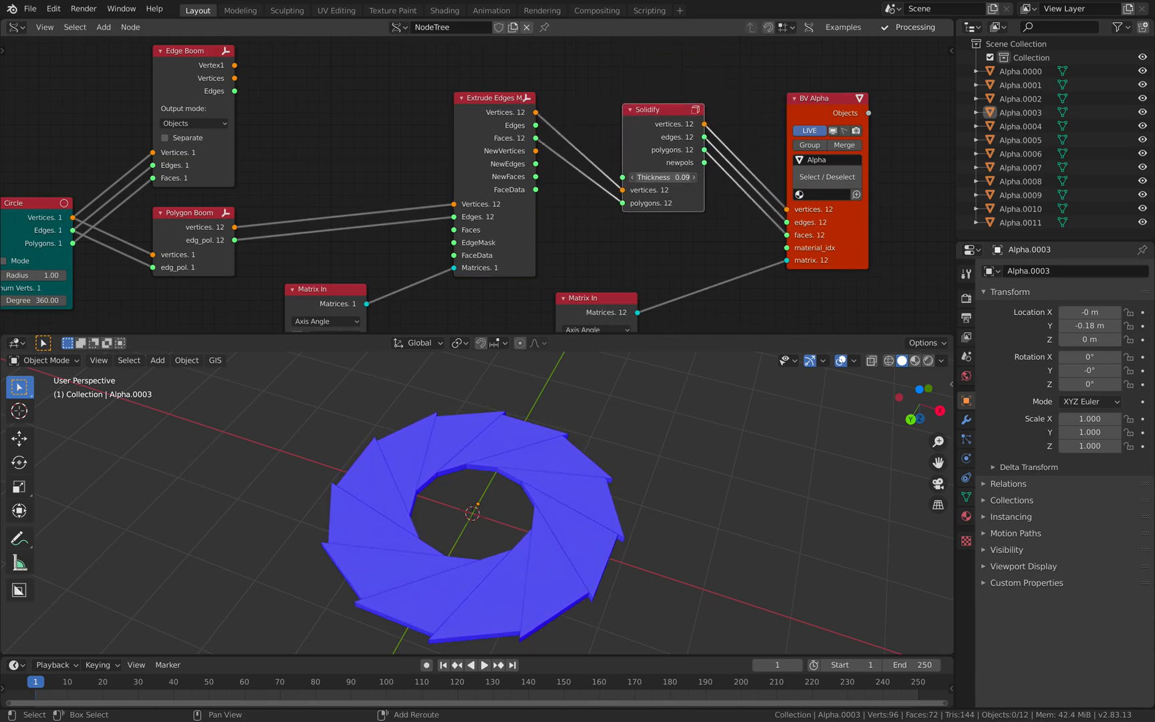
{"action": "middle_click_drag", "start_coordinate": [625, 602], "coordinate": [577, 528]}
{"action": "key", "text": "ctrl+s"}
Add a Simple deformation node in Twist mode between Solidify's vertices output and the BMesh viewer's vertices input
{"action": "middle_click_drag", "start_coordinate": [593, 39], "coordinate": [493, 70]}
{"action": "left_click_drag", "start_coordinate": [753, 244], "coordinate": [840, 218]}
{"action": "middle_click_drag", "start_coordinate": [681, 121], "coordinate": [652, 128]}
{"action": "key", "text": "alt+space"}
{"action": "type", "text": "twis"}
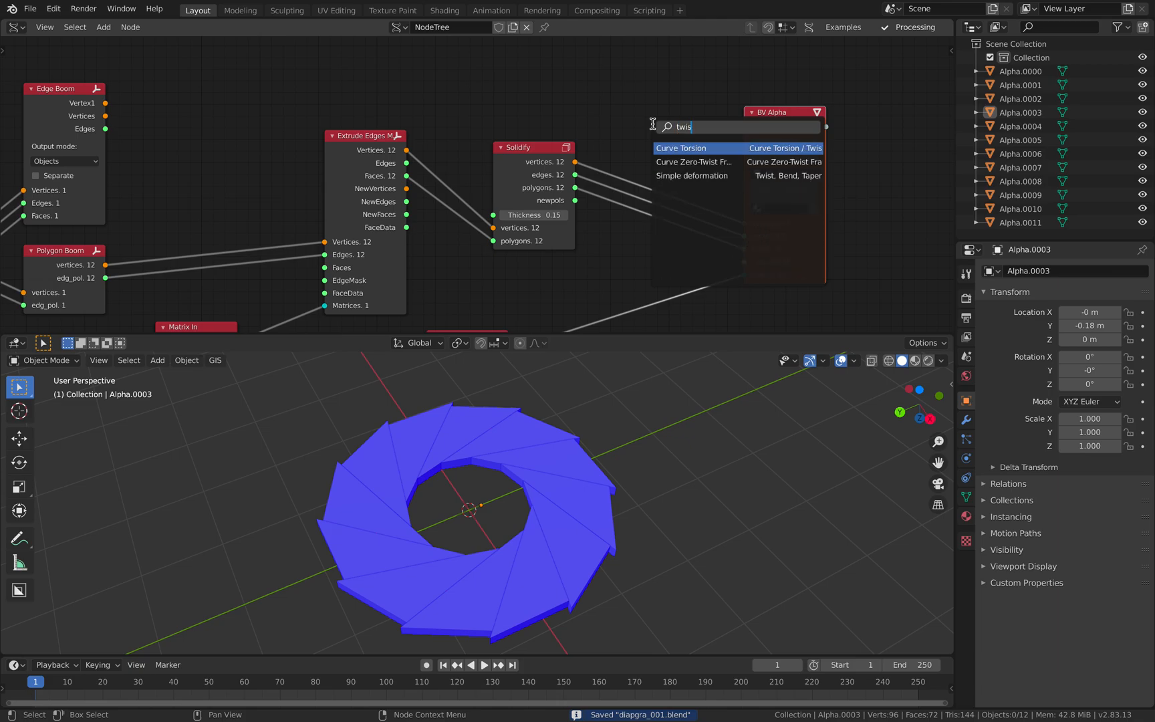
{"action": "key", "text": "Down"}
{"action": "key", "text": "Down"}
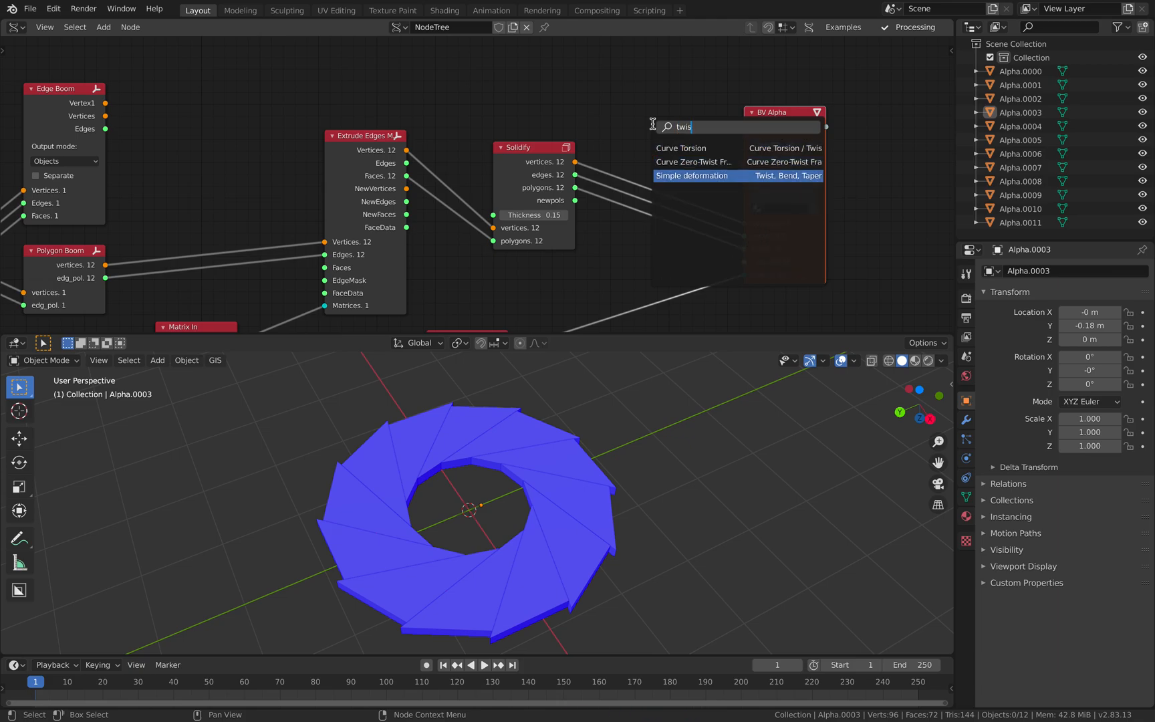
{"action": "key", "text": "Return"}
{"action": "left_click", "coordinate": [674, 140]}
Set the Simple deformation's twist Angle to 0.47 radians
{"action": "mouse_move", "coordinate": [673, 137]}
{"action": "left_mouse_down"}
{"action": "mouse_move", "coordinate": [672, 113]}
{"action": "mouse_move", "coordinate": [695, 136]}
{"action": "mouse_move", "coordinate": [651, 136]}
{"action": "left_mouse_up"}
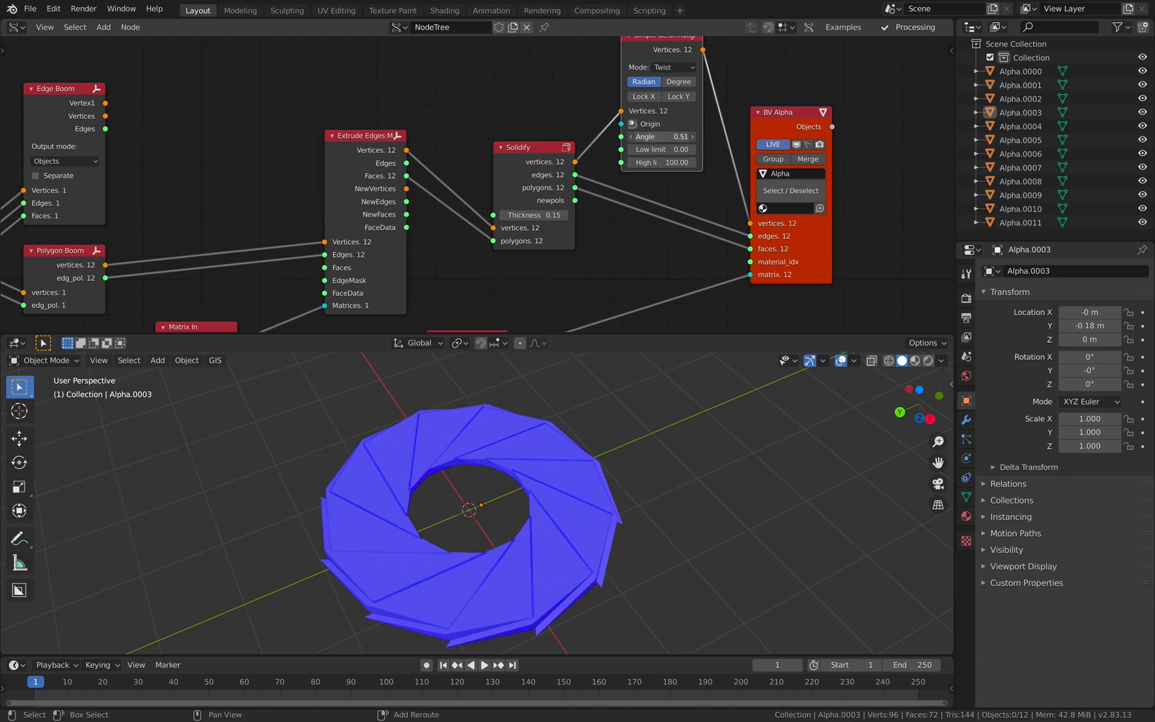
{"action": "middle_click_drag", "start_coordinate": [538, 436], "coordinate": [617, 452]}
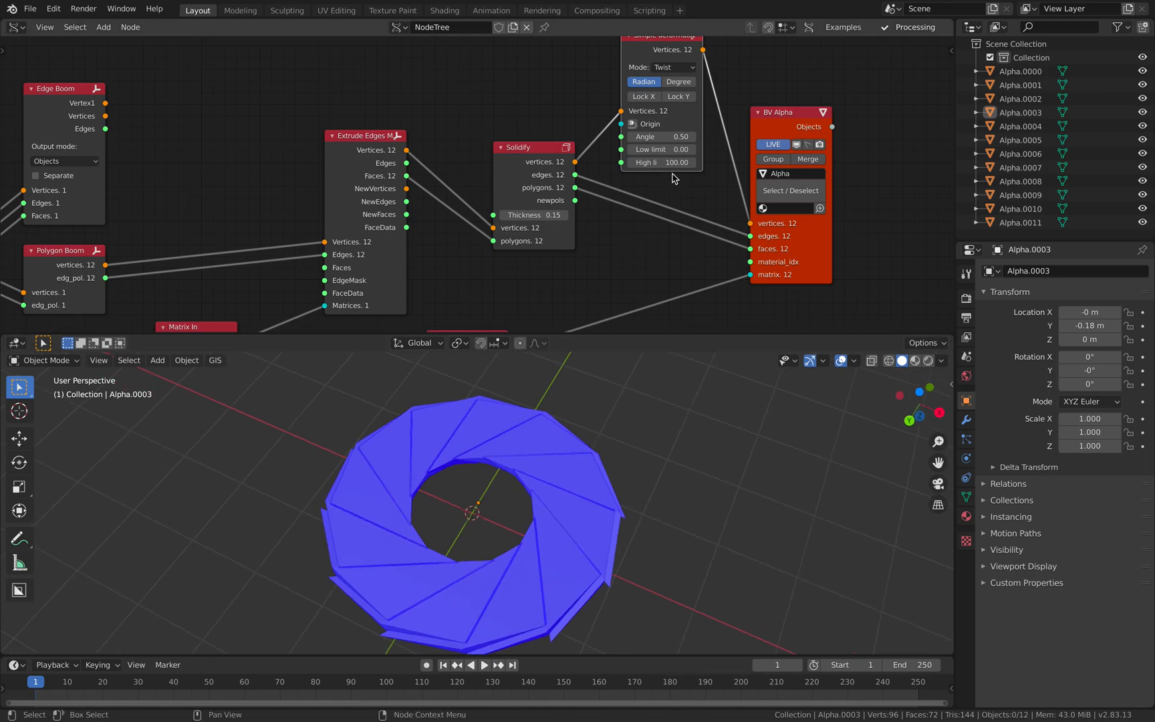
{"action": "left_click_drag", "start_coordinate": [662, 136], "coordinate": [656, 136]}
{"action": "middle_click_drag", "start_coordinate": [626, 471], "coordinate": [580, 460]}
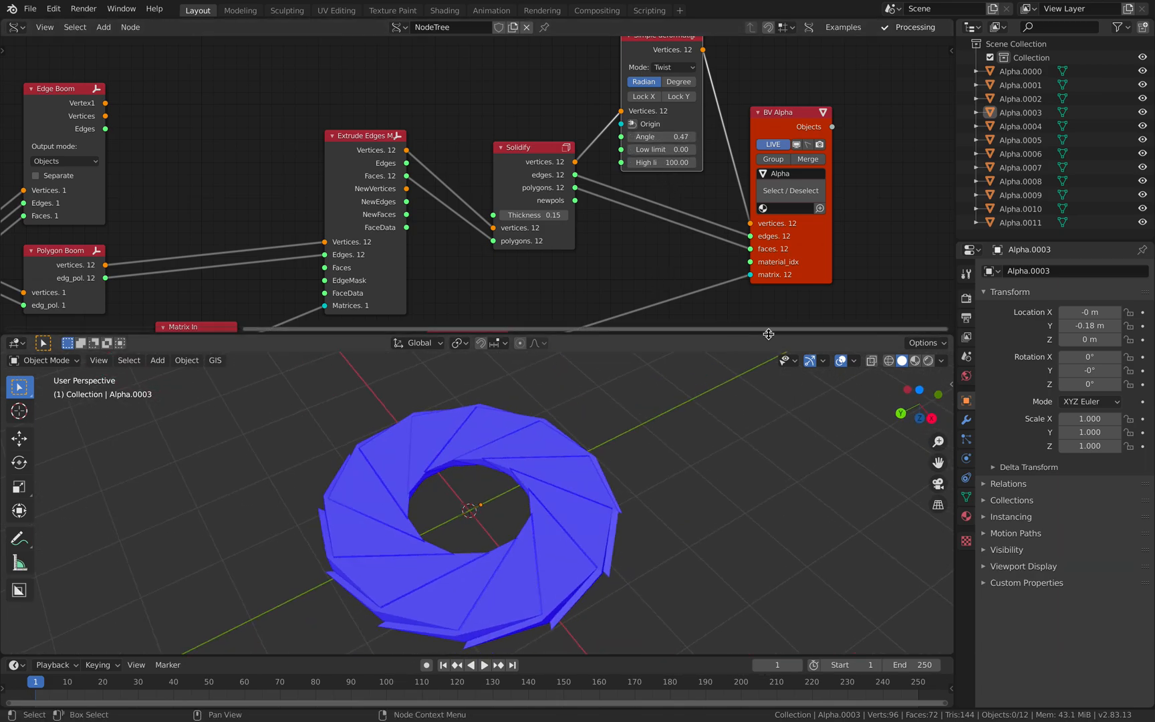
Turn off the Face Orientation overlay and select one of the blades
{"action": "left_click", "coordinate": [855, 362]}
{"action": "left_click", "coordinate": [770, 608]}
{"action": "middle_click_drag", "start_coordinate": [683, 529], "coordinate": [638, 575]}
{"action": "left_click", "coordinate": [603, 477]}
Set the float number driving the second Circle's radius to -0.12 and the first Matrix In's Angle to about 38
{"action": "middle_click_drag", "start_coordinate": [531, 253], "coordinate": [564, 180]}
{"action": "middle_click_drag", "start_coordinate": [480, 276], "coordinate": [599, 153]}
{"action": "middle_click_drag", "start_coordinate": [414, 193], "coordinate": [497, 166]}
{"action": "scroll", "coordinate": [461, 185], "scroll_direction": "up", "scroll_amount": 5}
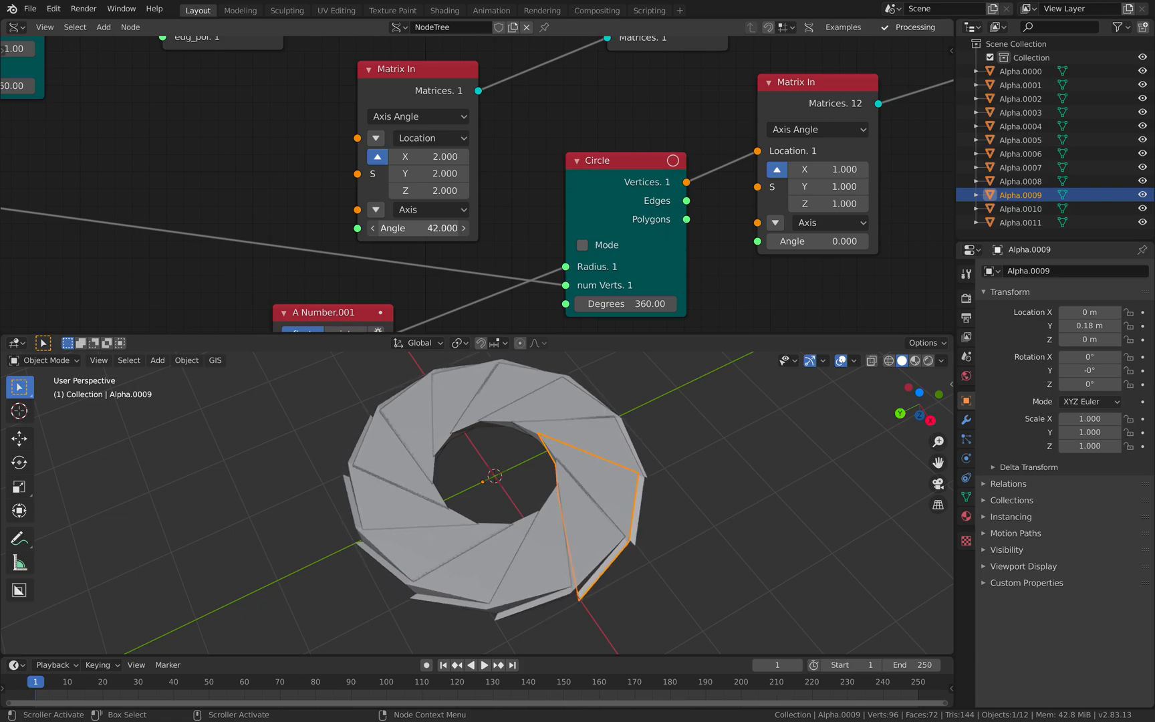
{"action": "middle_click_drag", "start_coordinate": [434, 235], "coordinate": [469, 132]}
{"action": "mouse_move", "coordinate": [370, 252]}
{"action": "left_mouse_down"}
{"action": "mouse_move", "coordinate": [430, 252]}
{"action": "mouse_move", "coordinate": [330, 252]}
{"action": "mouse_move", "coordinate": [390, 252]}
{"action": "mouse_move", "coordinate": [354, 252]}
{"action": "mouse_move", "coordinate": [374, 252]}
{"action": "left_mouse_up"}
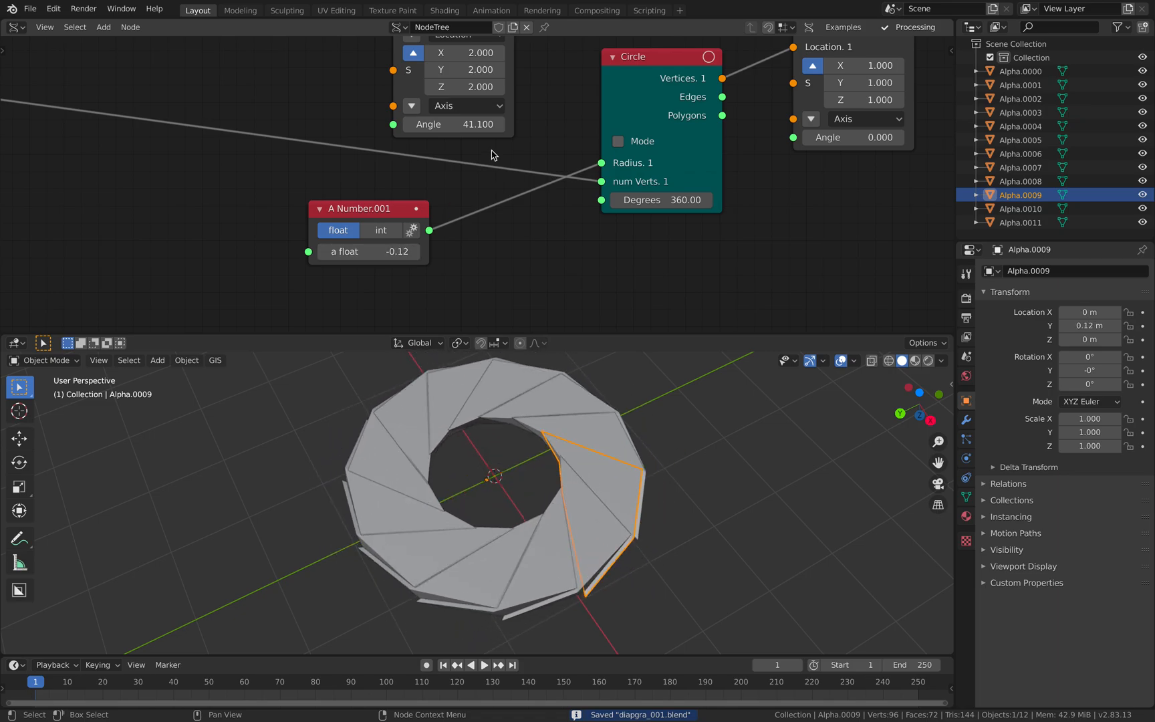
{"action": "mouse_move", "coordinate": [461, 124]}
{"action": "left_mouse_down"}
{"action": "mouse_move", "coordinate": [492, 124]}
{"action": "mouse_move", "coordinate": [457, 124]}
{"action": "left_mouse_up"}
Set the Simple deformation's twist Angle to 0.04 to nearly flatten the blades
{"action": "middle_click_drag", "start_coordinate": [558, 137], "coordinate": [541, 286]}
{"action": "middle_click_drag", "start_coordinate": [594, 180], "coordinate": [528, 304]}
{"action": "middle_click_drag", "start_coordinate": [725, 134], "coordinate": [620, 296]}
{"action": "middle_click_drag", "start_coordinate": [606, 466], "coordinate": [662, 428]}
{"action": "middle_click_drag", "start_coordinate": [555, 462], "coordinate": [599, 472]}
{"action": "left_click", "coordinate": [599, 473]}
{"action": "scroll", "coordinate": [502, 267], "scroll_direction": "down", "scroll_amount": 3}
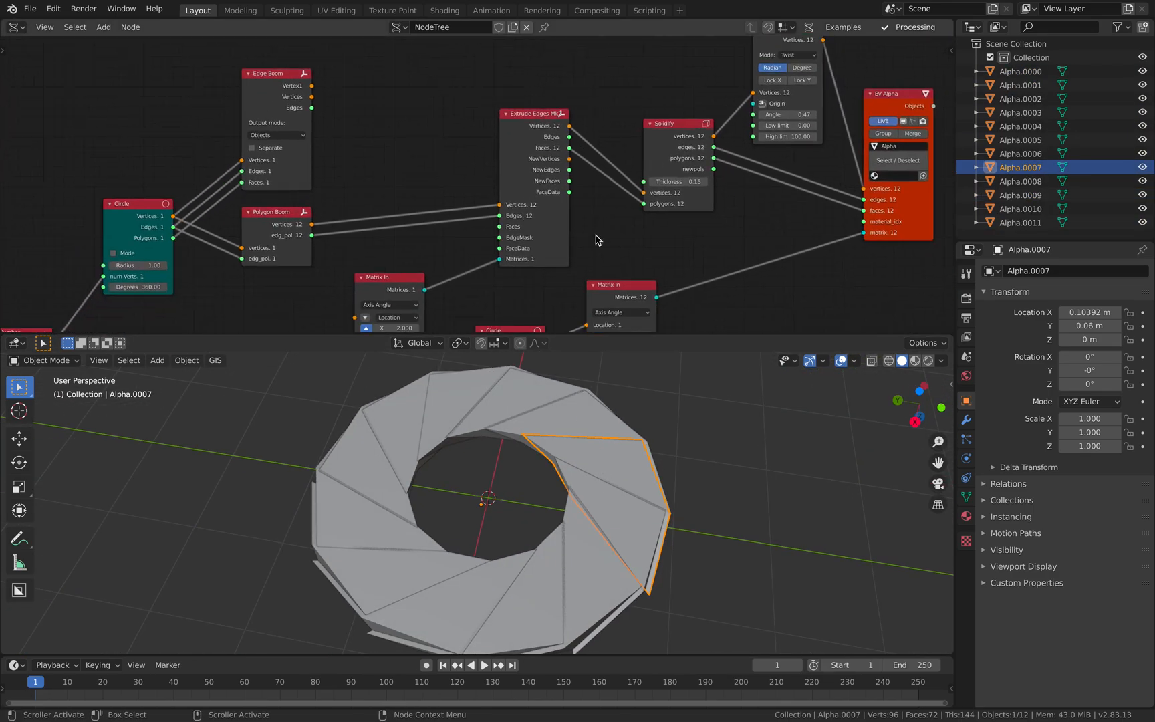
{"action": "scroll", "coordinate": [580, 217], "scroll_direction": "up", "scroll_amount": 4}
{"action": "middle_click_drag", "start_coordinate": [701, 134], "coordinate": [396, 225]}
{"action": "left_click_drag", "start_coordinate": [541, 193], "coordinate": [527, 192]}
{"action": "middle_click_drag", "start_coordinate": [533, 480], "coordinate": [530, 454]}
{"action": "left_click", "coordinate": [545, 475]}
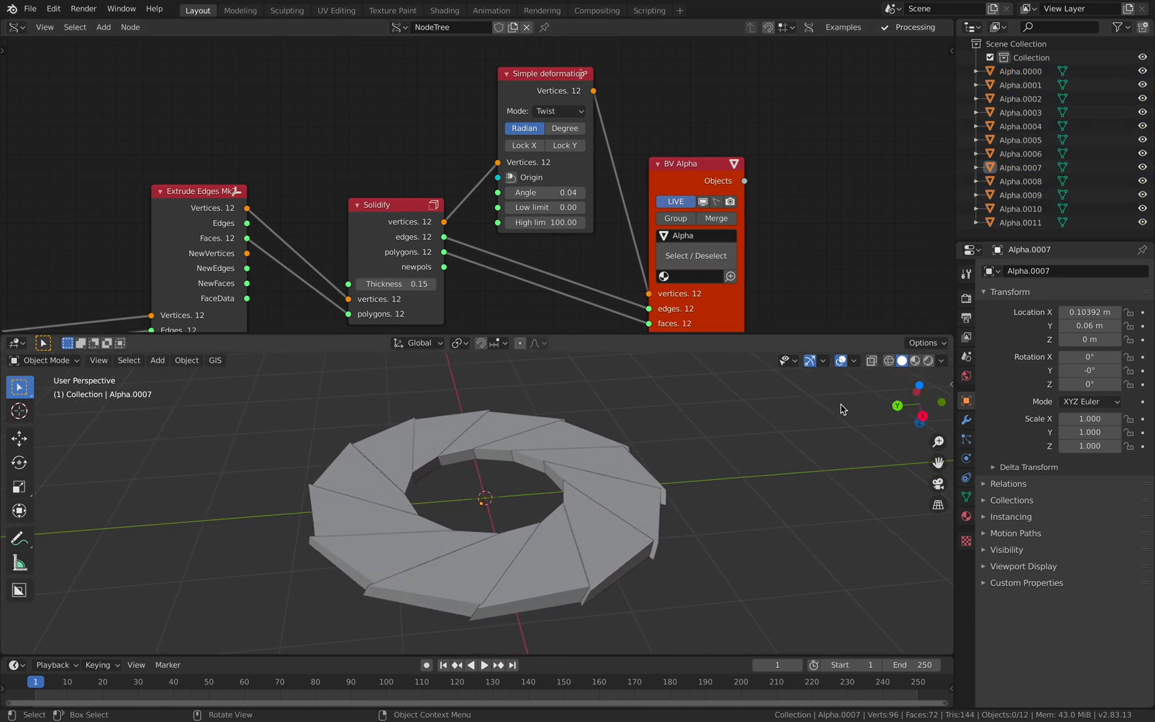
Switch the viewport's solid shading to MatCap lighting with the dark glossy metal sphere
{"action": "key", "text": "a"}
{"action": "middle_click_drag", "start_coordinate": [794, 448], "coordinate": [881, 423]}
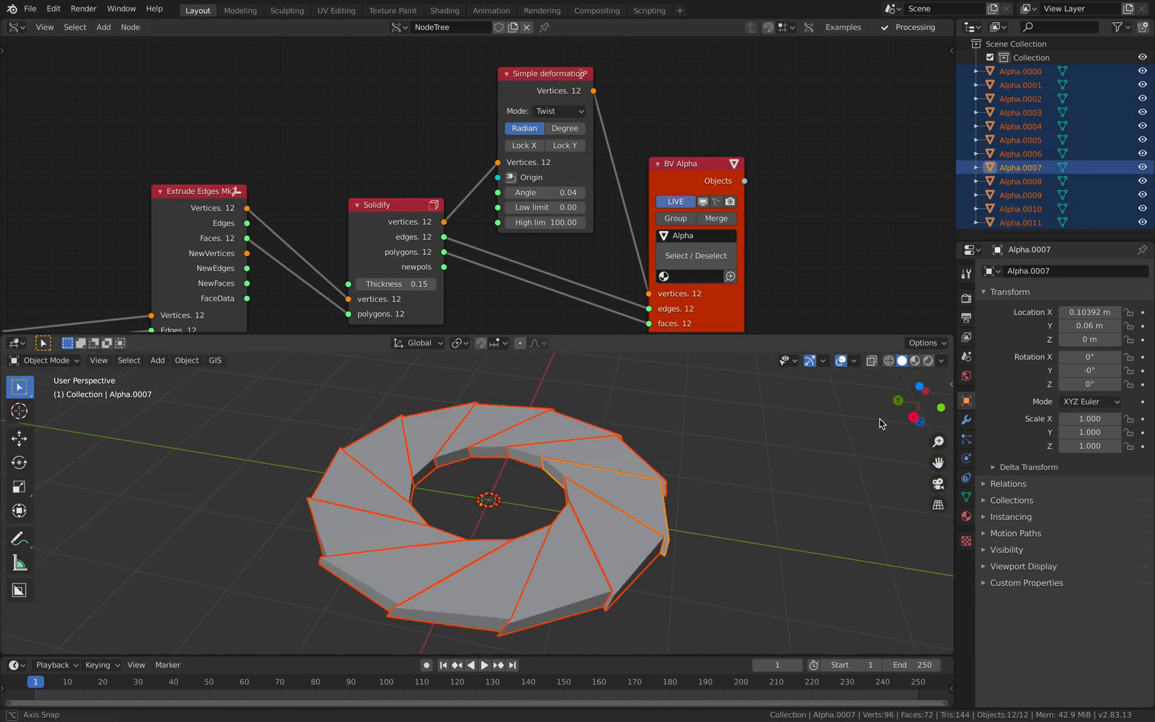
{"action": "left_click", "coordinate": [942, 361]}
{"action": "left_click", "coordinate": [928, 426]}
{"action": "left_click", "coordinate": [929, 460]}
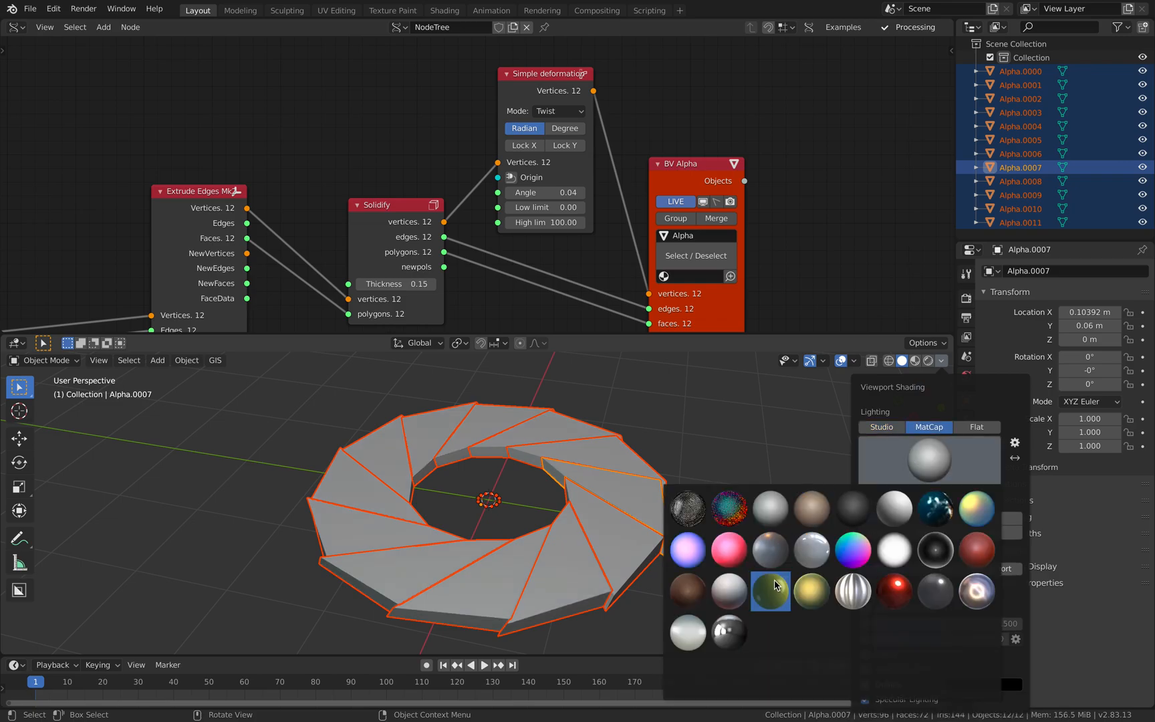
{"action": "left_click", "coordinate": [731, 632]}
{"action": "mouse_move", "coordinate": [665, 513]}
{"action": "middle_mouse_down"}
{"action": "mouse_move", "coordinate": [642, 502]}
{"action": "mouse_move", "coordinate": [698, 520]}
{"action": "mouse_move", "coordinate": [675, 499]}
{"action": "middle_mouse_up"}
{"action": "key", "text": "alt+a"}
Select all the blades and add a Bevel modifier to the active one
{"action": "scroll", "coordinate": [461, 194], "scroll_direction": "down", "scroll_amount": 2}
{"action": "middle_click_drag", "start_coordinate": [394, 255], "coordinate": [530, 156]}
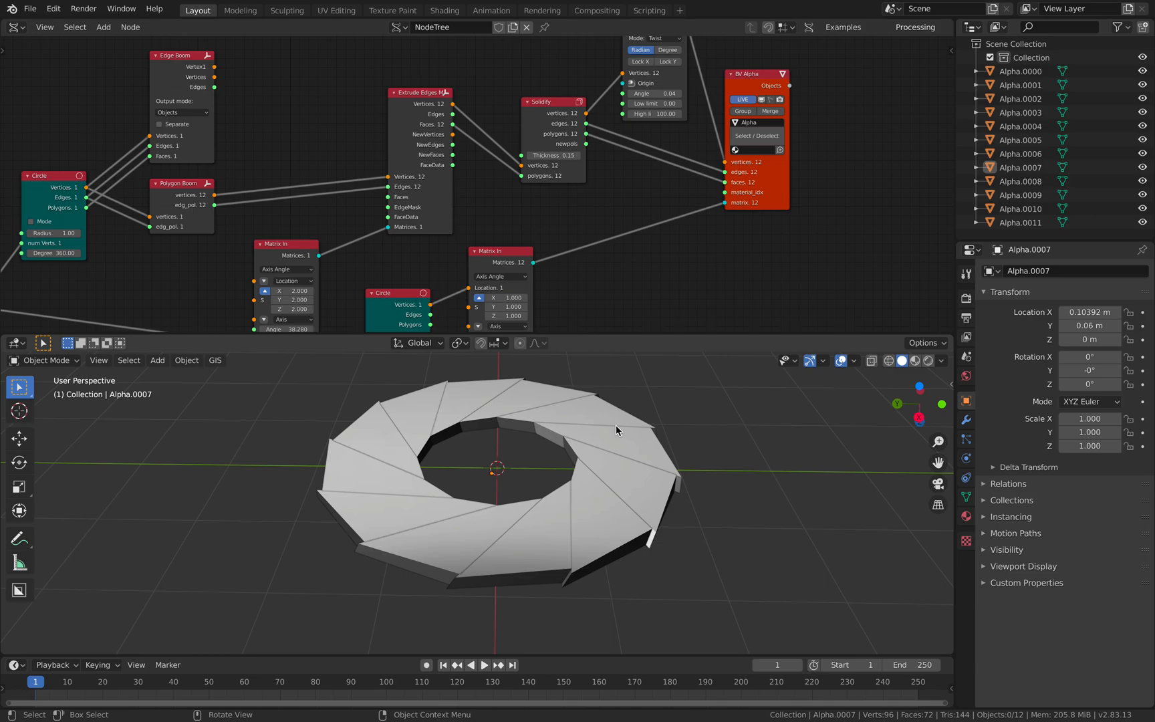
{"action": "key", "text": "a"}
{"action": "left_click", "coordinate": [966, 420]}
{"action": "left_click", "coordinate": [1015, 272]}
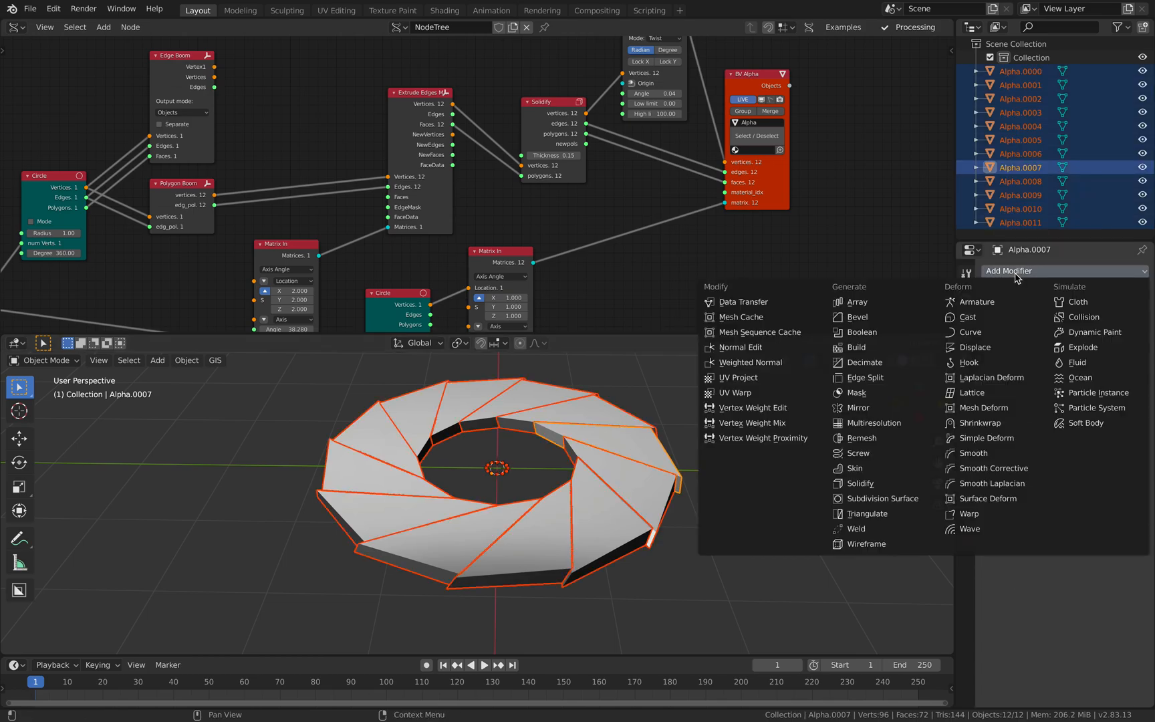
{"action": "left_click", "coordinate": [873, 321]}
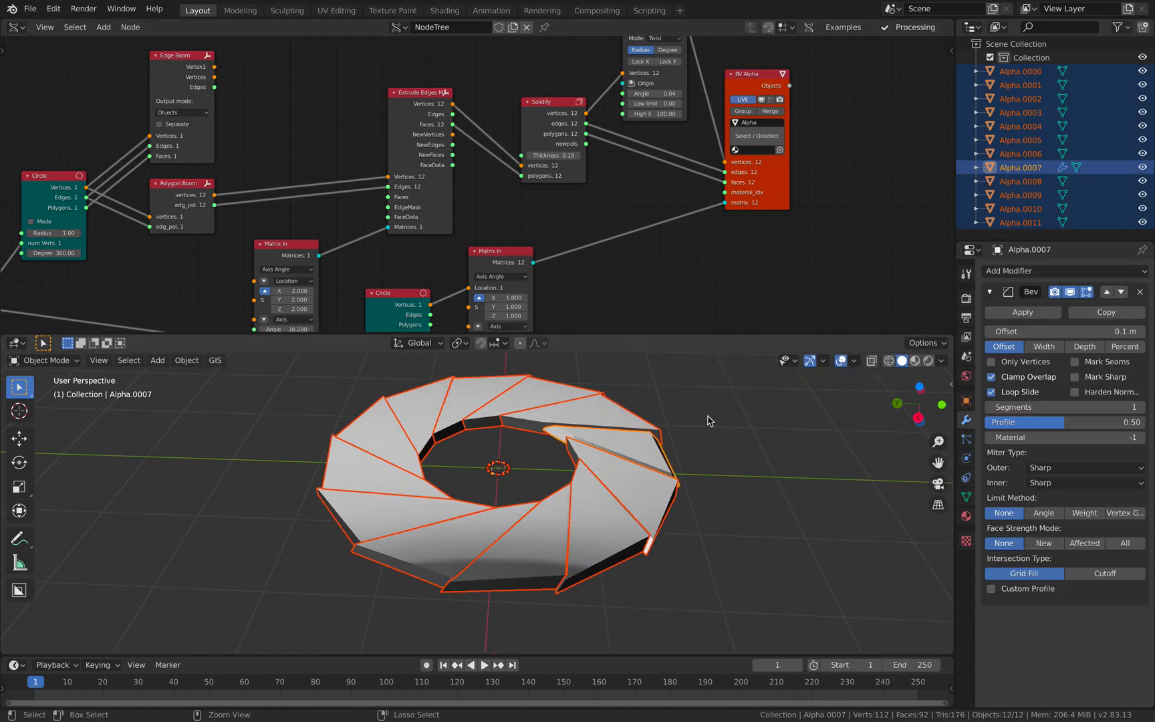
Link the active blade's modifiers to all the selected blades and deselect everything
{"action": "key", "text": "ctrl+l"}
{"action": "mouse_move", "coordinate": [709, 420]}
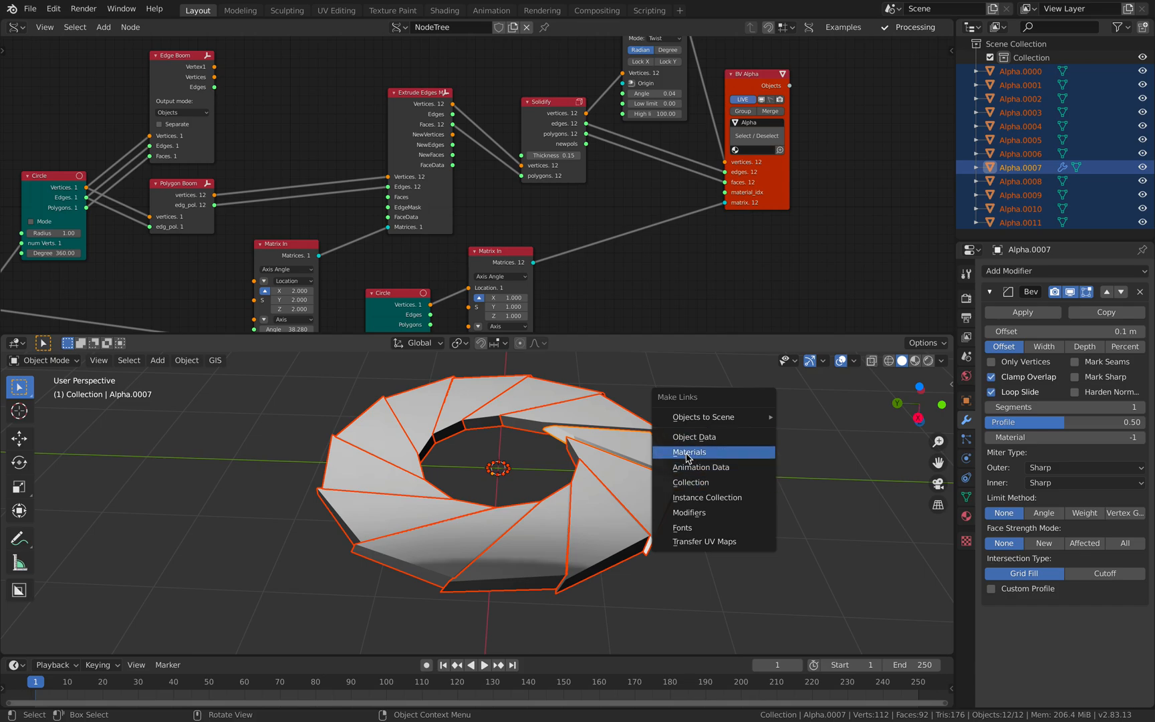
{"action": "left_click", "coordinate": [688, 512]}
{"action": "key", "text": "alt+a"}
Adjust the float number driving the second Circle's radius to change the shutter opening, and save the file
{"action": "middle_click_drag", "start_coordinate": [659, 477], "coordinate": [621, 479]}
{"action": "middle_click_drag", "start_coordinate": [438, 218], "coordinate": [531, 104]}
{"action": "scroll", "coordinate": [516, 161], "scroll_direction": "down", "scroll_amount": 1}
{"action": "scroll", "coordinate": [382, 259], "scroll_direction": "up", "scroll_amount": 1}
{"action": "mouse_move", "coordinate": [339, 283]}
{"action": "left_mouse_down"}
{"action": "mouse_move", "coordinate": [415, 283]}
{"action": "mouse_move", "coordinate": [334, 283]}
{"action": "mouse_move", "coordinate": [374, 282]}
{"action": "mouse_move", "coordinate": [346, 283]}
{"action": "left_mouse_up"}
{"action": "middle_click_drag", "start_coordinate": [226, 186], "coordinate": [257, 215]}
{"action": "middle_click_drag", "start_coordinate": [136, 232], "coordinate": [140, 228]}
{"action": "middle_click_drag", "start_coordinate": [502, 399], "coordinate": [577, 469]}
{"action": "key", "text": "ctrl+s"}
Enable the fake user on the NodeTree node tree
{"action": "left_click", "coordinate": [591, 496]}
{"action": "scroll", "coordinate": [467, 220], "scroll_direction": "down", "scroll_amount": 4}
{"action": "middle_click_drag", "start_coordinate": [454, 212], "coordinate": [449, 242]}
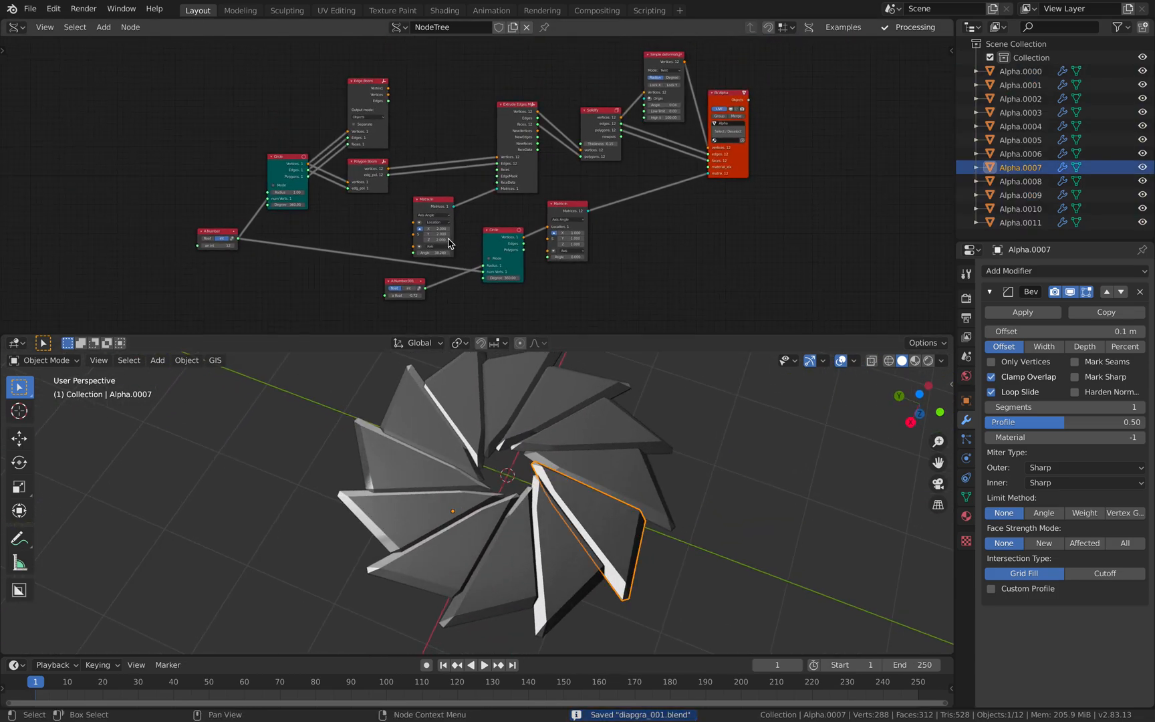
{"action": "left_click", "coordinate": [476, 92]}
{"action": "middle_click_drag", "start_coordinate": [451, 196], "coordinate": [445, 178]}
{"action": "mouse_move", "coordinate": [602, 462]}
{"action": "middle_mouse_down"}
{"action": "mouse_move", "coordinate": [528, 439]}
{"action": "mouse_move", "coordinate": [621, 460]}
{"action": "middle_mouse_up"}
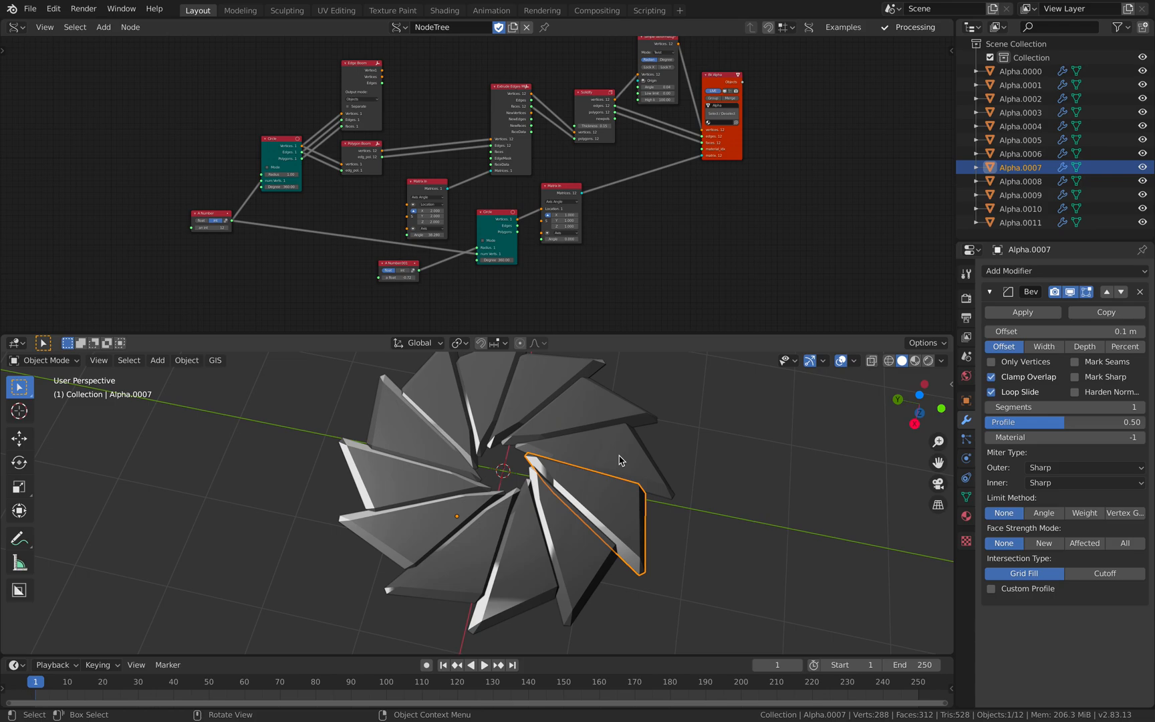
Enlarge the 3D viewport, deselect the blade and set the second Circle's radius number to about 0.06
{"action": "left_click_drag", "start_coordinate": [658, 335], "coordinate": [660, 204]}
{"action": "middle_click_drag", "start_coordinate": [646, 354], "coordinate": [655, 403]}
{"action": "left_click", "coordinate": [639, 401]}
{"action": "middle_click_drag", "start_coordinate": [570, 165], "coordinate": [592, 106]}
{"action": "scroll", "coordinate": [592, 106], "scroll_direction": "up", "scroll_amount": 2}
{"action": "mouse_move", "coordinate": [404, 158]}
{"action": "left_mouse_down"}
{"action": "mouse_move", "coordinate": [374, 158]}
{"action": "mouse_move", "coordinate": [390, 157]}
{"action": "left_mouse_up"}
{"action": "mouse_move", "coordinate": [598, 356]}
{"action": "middle_mouse_down"}
{"action": "mouse_move", "coordinate": [701, 386]}
{"action": "mouse_move", "coordinate": [719, 367]}
{"action": "mouse_move", "coordinate": [608, 363]}
{"action": "middle_mouse_up"}
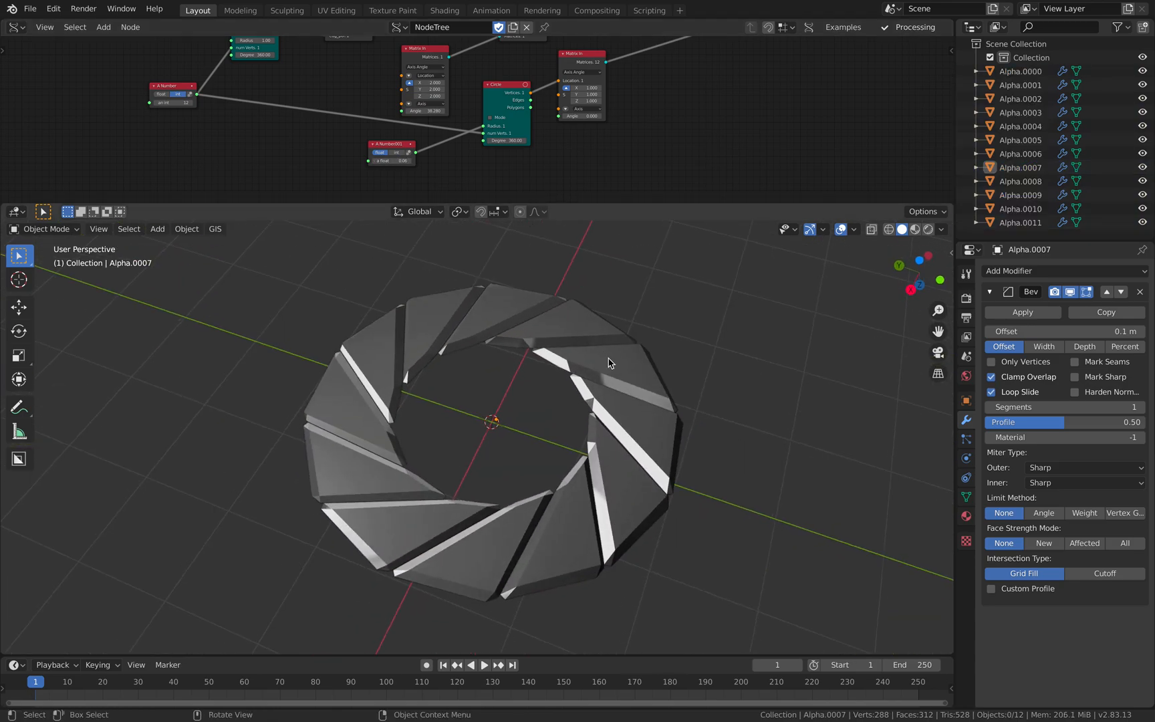
{"action": "middle_click_drag", "start_coordinate": [608, 363], "coordinate": [546, 375]}
{"action": "middle_click_drag", "start_coordinate": [491, 346], "coordinate": [722, 330]}
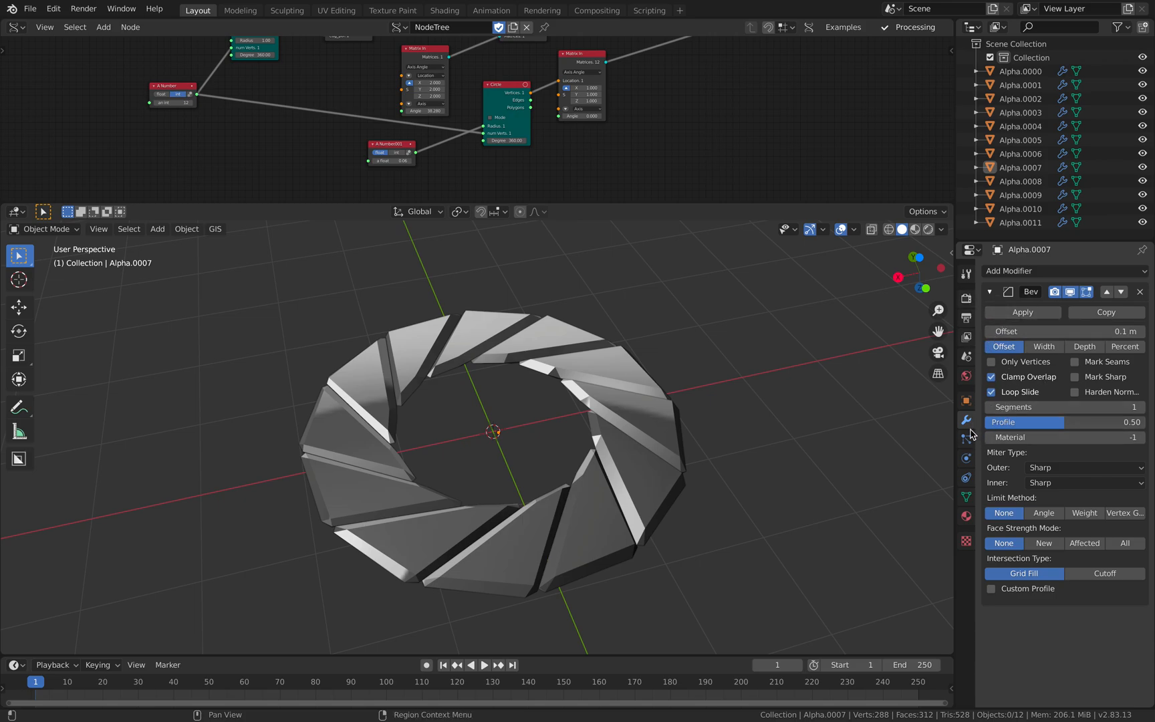
{"action": "left_click", "coordinate": [966, 478]}
{"action": "left_click", "coordinate": [966, 460]}
{"action": "left_click", "coordinate": [965, 439]}
{"action": "middle_click_drag", "start_coordinate": [695, 391], "coordinate": [691, 261]}
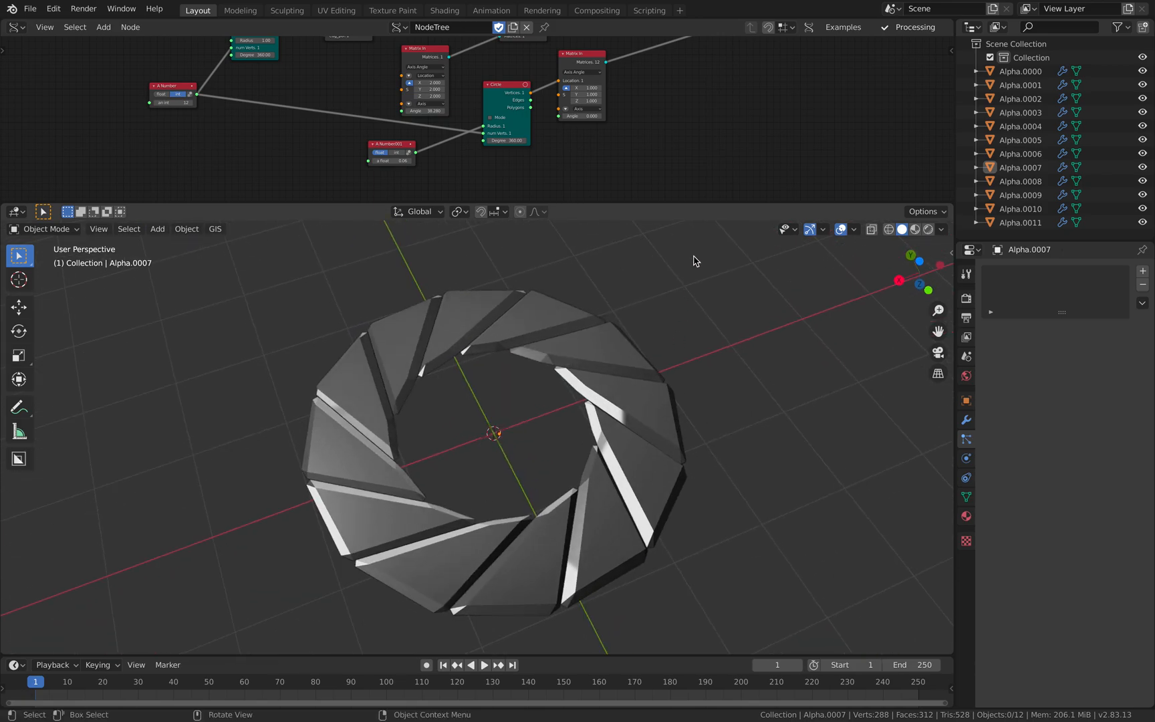
Enlarge the node editor and rearrange the Extrude Edges, Solidify, Simple Deformation and BV Alpha nodes with clearer spacing
{"action": "left_click_drag", "start_coordinate": [691, 202], "coordinate": [690, 357]}
{"action": "scroll", "coordinate": [647, 268], "scroll_direction": "down", "scroll_amount": 1}
{"action": "middle_click_drag", "start_coordinate": [669, 219], "coordinate": [643, 261]}
{"action": "scroll", "coordinate": [663, 262], "scroll_direction": "down", "scroll_amount": 2}
{"action": "scroll", "coordinate": [632, 262], "scroll_direction": "up", "scroll_amount": 2}
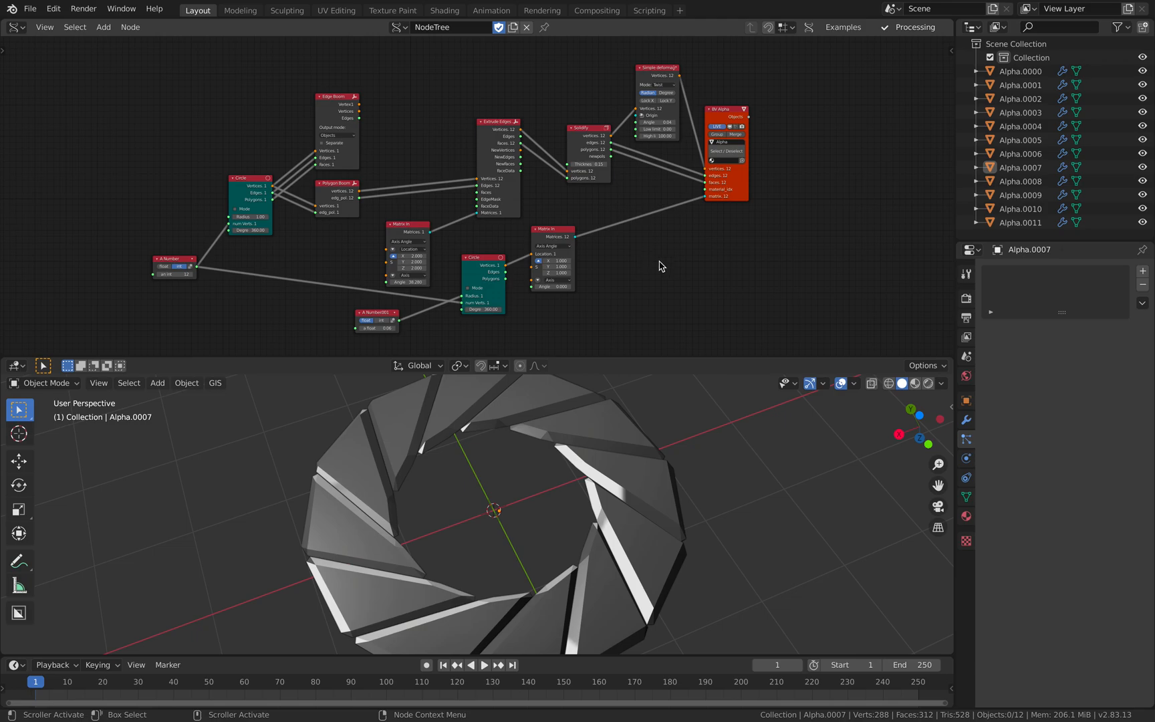
{"action": "scroll", "coordinate": [641, 251], "scroll_direction": "up", "scroll_amount": 1}
{"action": "left_click_drag", "start_coordinate": [495, 115], "coordinate": [510, 99]}
{"action": "left_click_drag", "start_coordinate": [607, 111], "coordinate": [595, 95]}
{"action": "middle_click_drag", "start_coordinate": [659, 113], "coordinate": [642, 123]}
{"action": "left_click_drag", "start_coordinate": [702, 102], "coordinate": [701, 95]}
{"action": "left_click_drag", "start_coordinate": [771, 94], "coordinate": [779, 98]}
{"action": "middle_click_drag", "start_coordinate": [598, 391], "coordinate": [579, 389]}
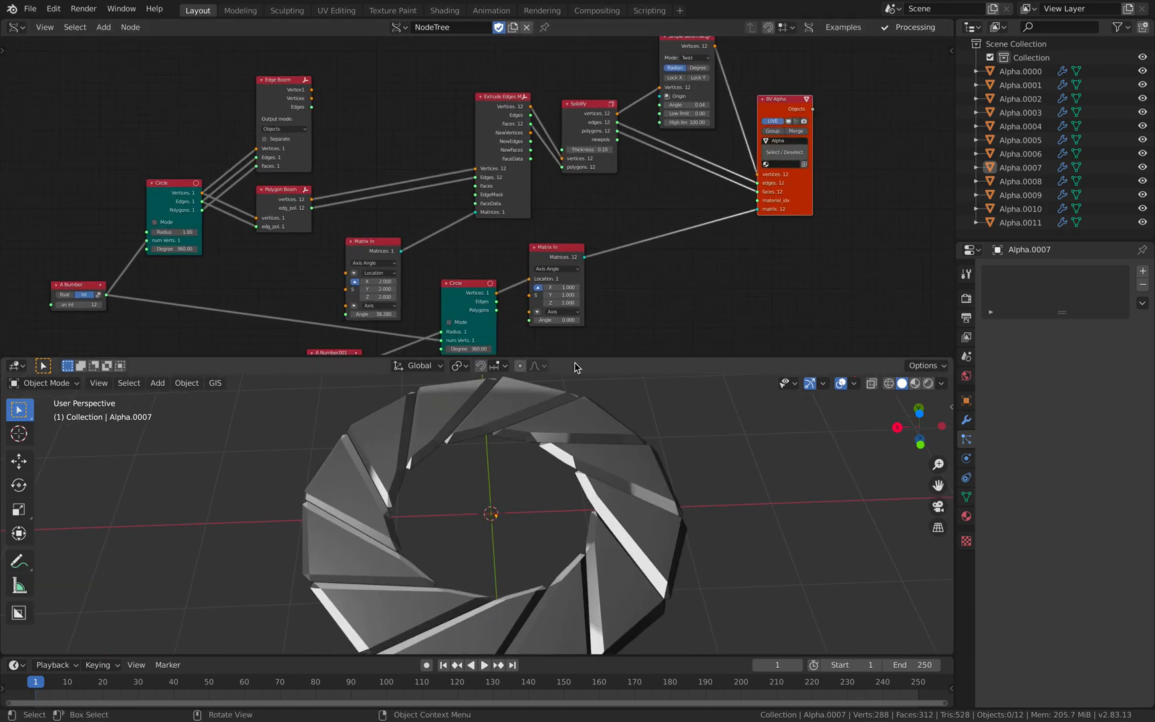
Set the second Circle's radius number to about -0.24 and the integer number driving both Circles' vertex count to 16
{"action": "middle_click_drag", "start_coordinate": [491, 330], "coordinate": [518, 267]}
{"action": "mouse_move", "coordinate": [373, 309]}
{"action": "left_mouse_down"}
{"action": "mouse_move", "coordinate": [414, 309]}
{"action": "mouse_move", "coordinate": [361, 308]}
{"action": "mouse_move", "coordinate": [372, 309]}
{"action": "left_mouse_up"}
{"action": "middle_click_drag", "start_coordinate": [179, 241], "coordinate": [200, 234]}
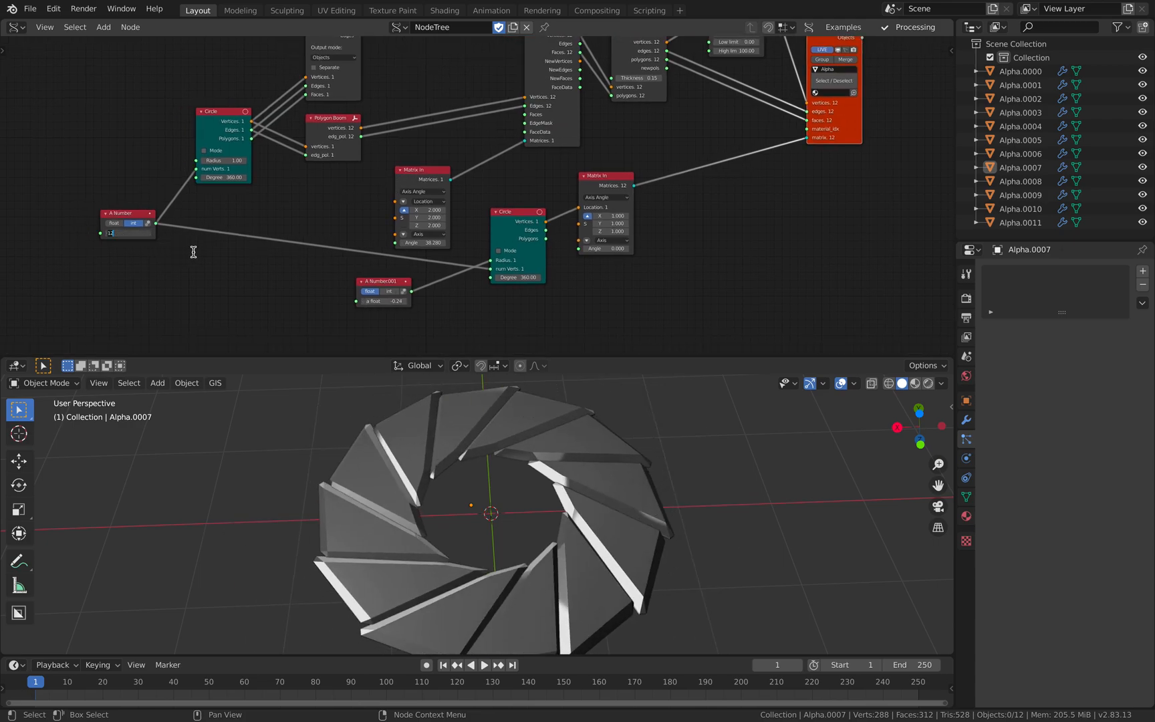
{"action": "middle_click_drag", "start_coordinate": [313, 255], "coordinate": [300, 209]}
{"action": "middle_click_drag", "start_coordinate": [503, 436], "coordinate": [456, 402]}
{"action": "scroll", "coordinate": [85, 170], "scroll_direction": "up", "scroll_amount": 3}
{"action": "middle_click_drag", "start_coordinate": [85, 174], "coordinate": [135, 187]}
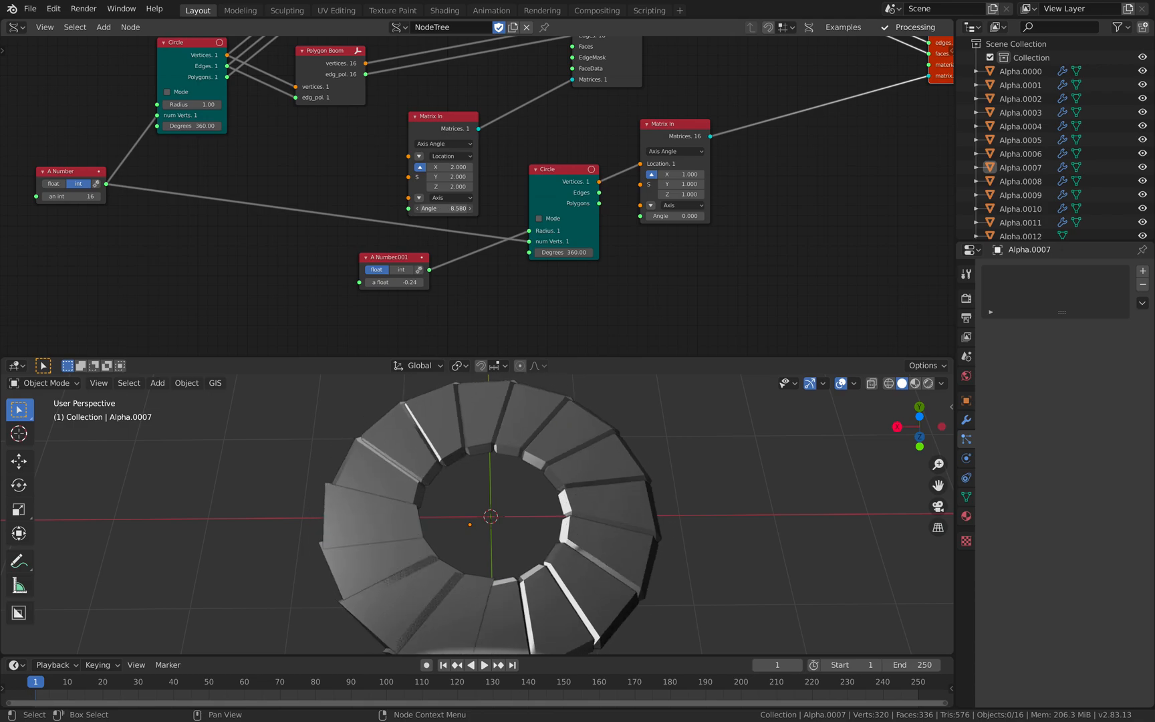
Set the angle of the Matrix In node feeding Extrude Edges to about 60.84 and vary the second Circle's radius number, ending at -0.24
{"action": "left_click_drag", "start_coordinate": [444, 209], "coordinate": [477, 209]}
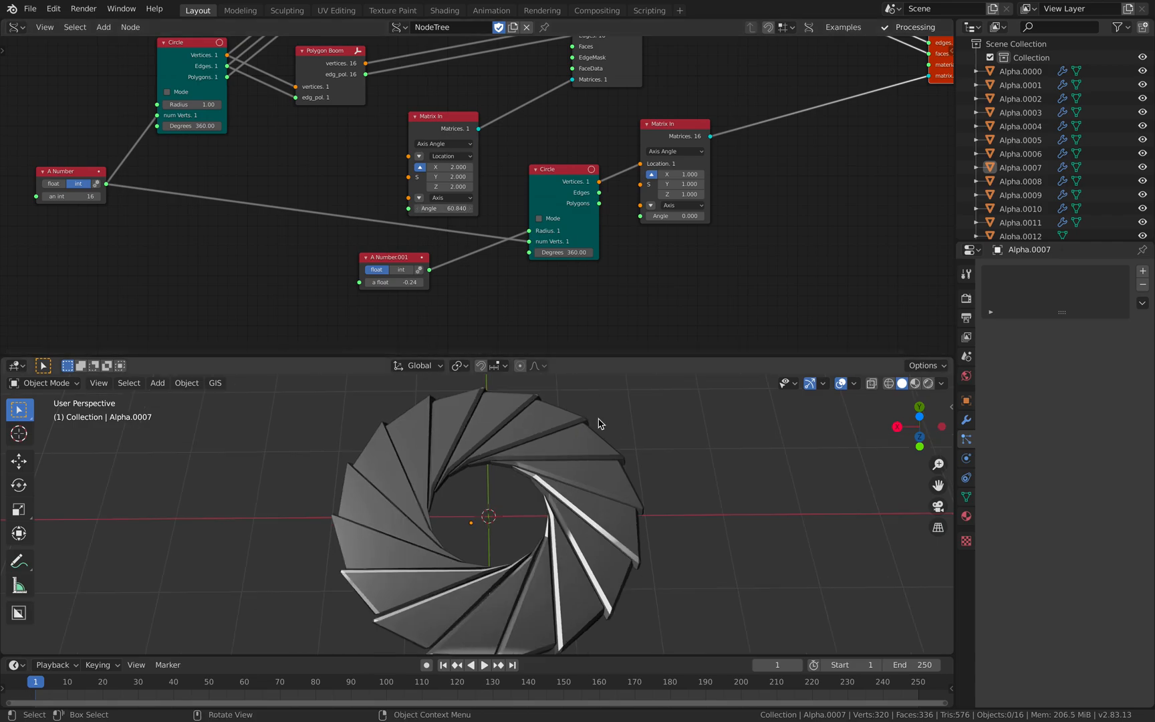
{"action": "left_click_drag", "start_coordinate": [394, 282], "coordinate": [403, 282]}
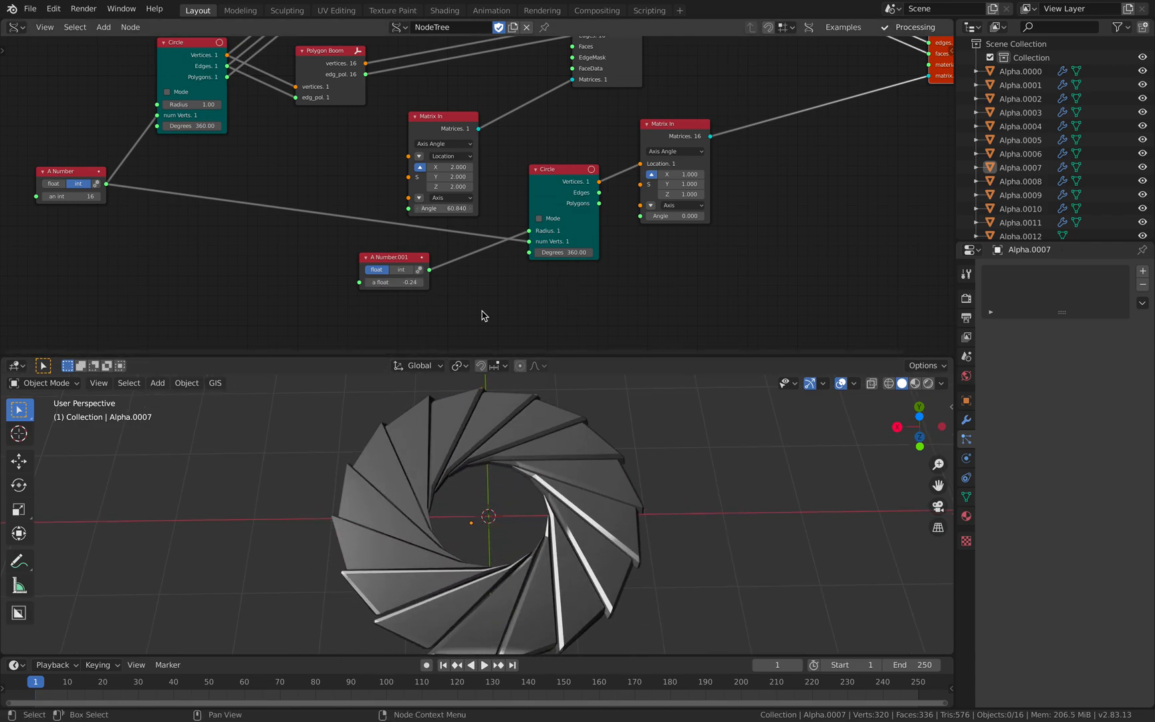
{"action": "middle_click_drag", "start_coordinate": [548, 428], "coordinate": [574, 454]}
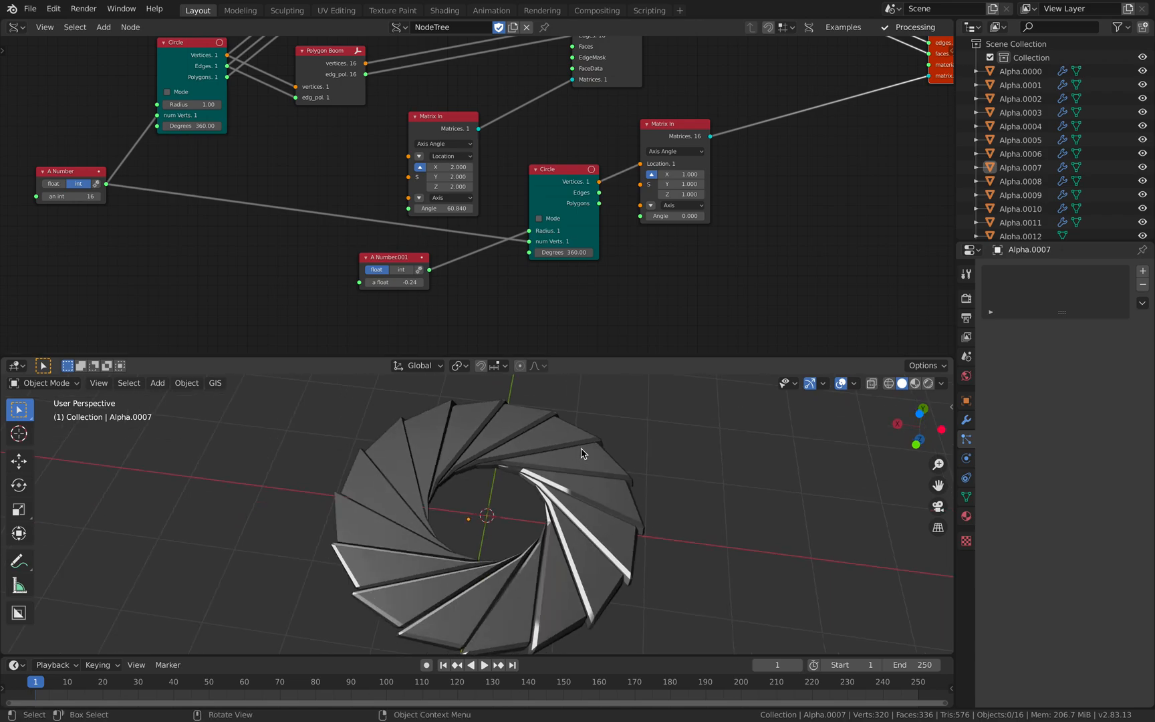